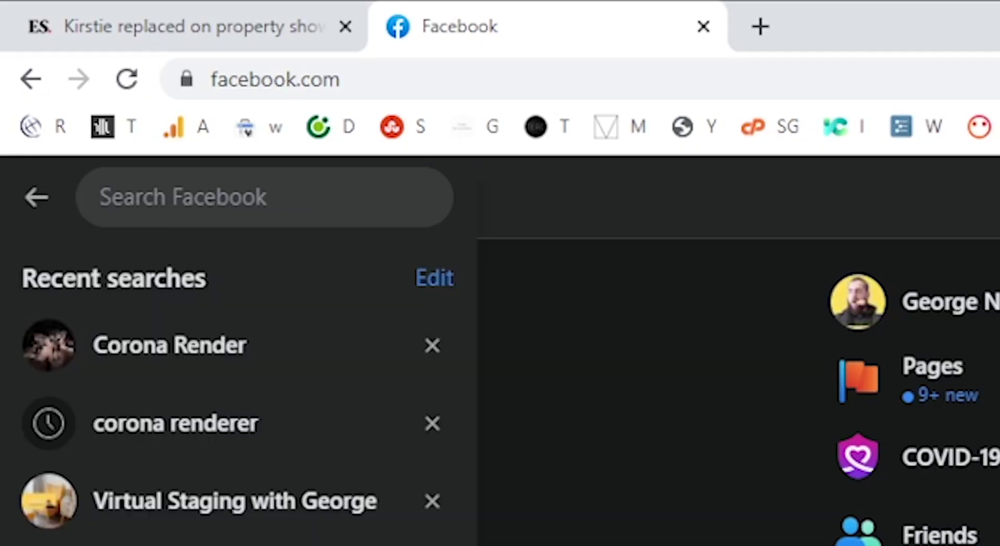
# Search Facebook for "virtual staging with george"
pyautogui.write('virtual stagi')
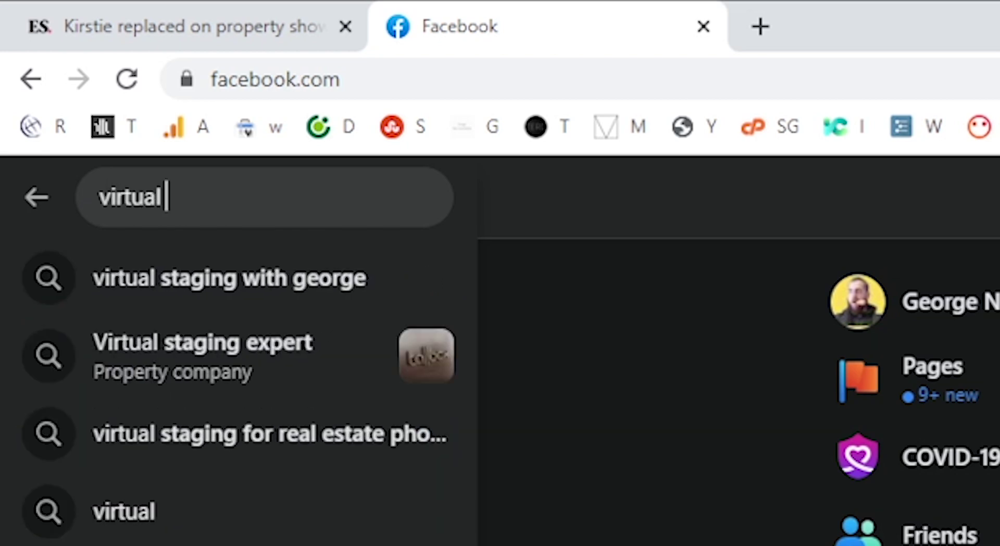
pyautogui.write('ng with george')
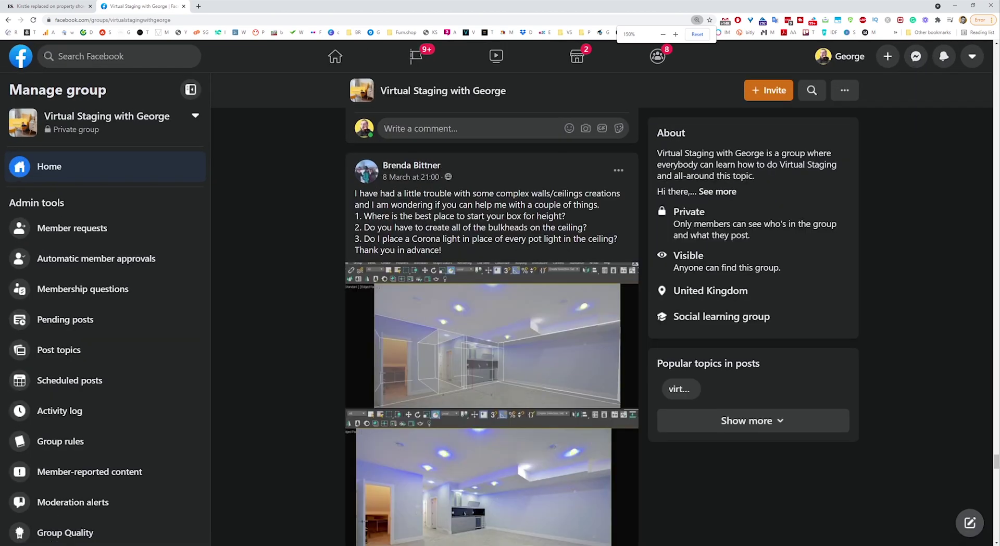
# Highlight the post's three numbered questions about box height, ceiling bulkheads and Corona lights in turn
pyautogui.moveTo(362, 216); pyautogui.dragTo(562, 216)
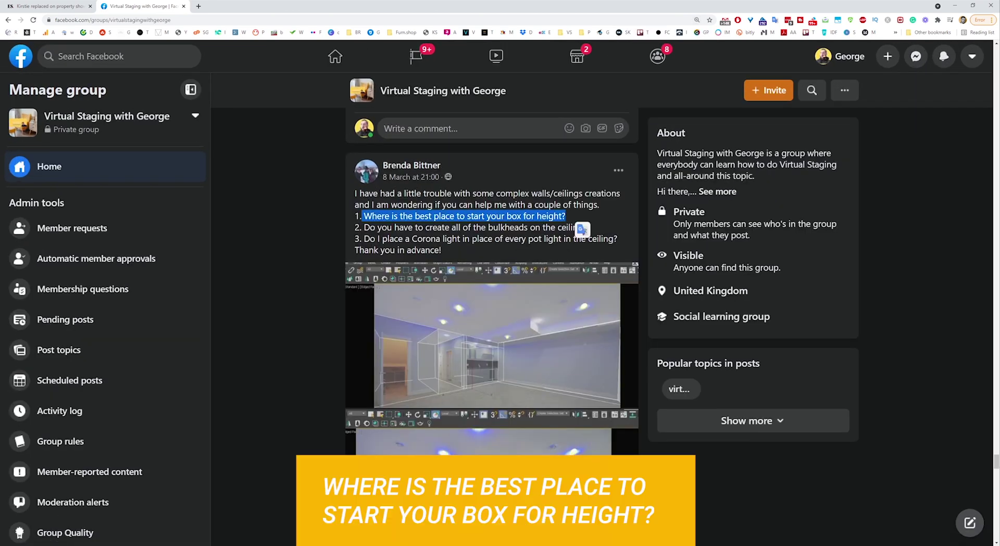
pyautogui.moveTo(363, 227); pyautogui.dragTo(557, 227)
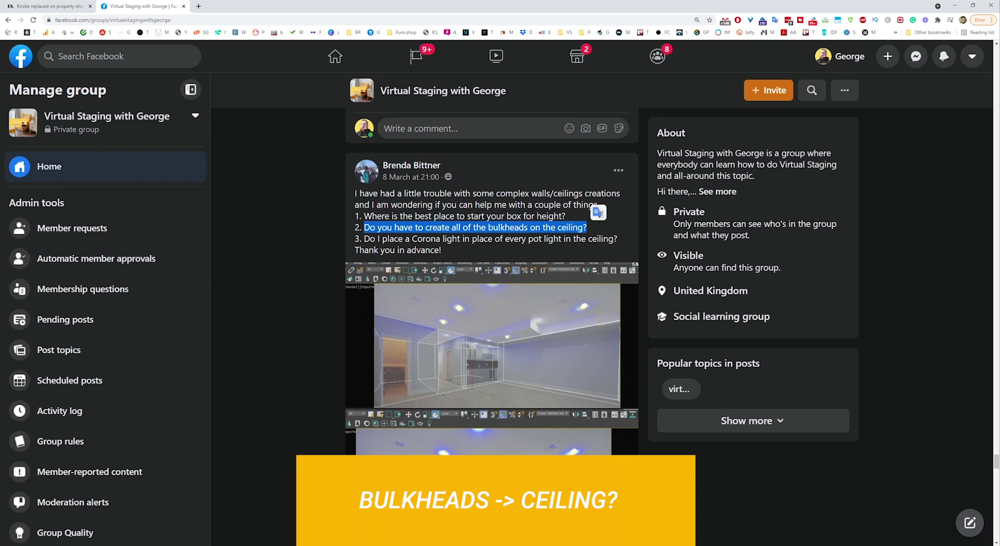
pyautogui.moveTo(370, 239); pyautogui.dragTo(613, 239)
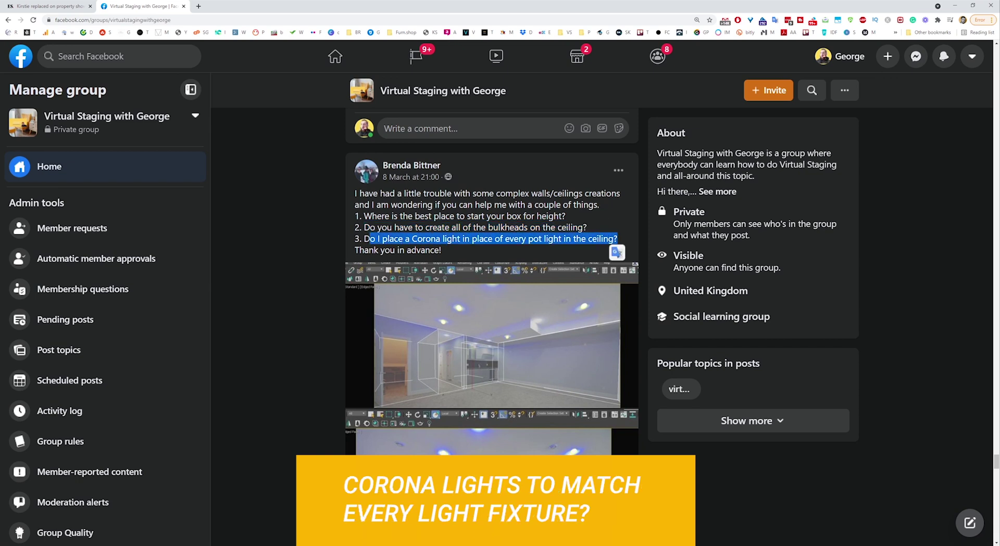
pyautogui.click(617, 239)
# View the post's two room images, close the viewer and highlight the reply asking for the high-resolution image
pyautogui.scroll(-3, 492, 281)
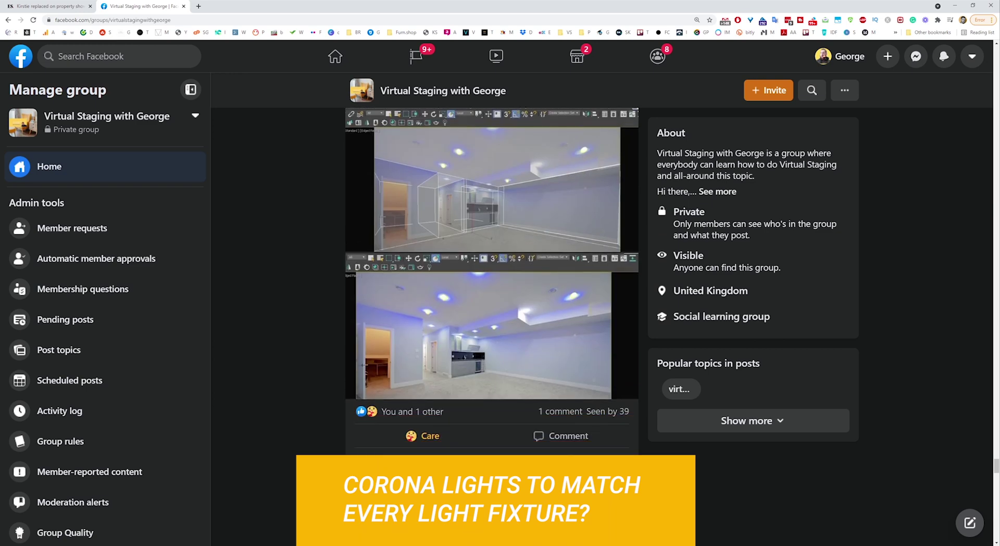
pyautogui.click(497, 189)
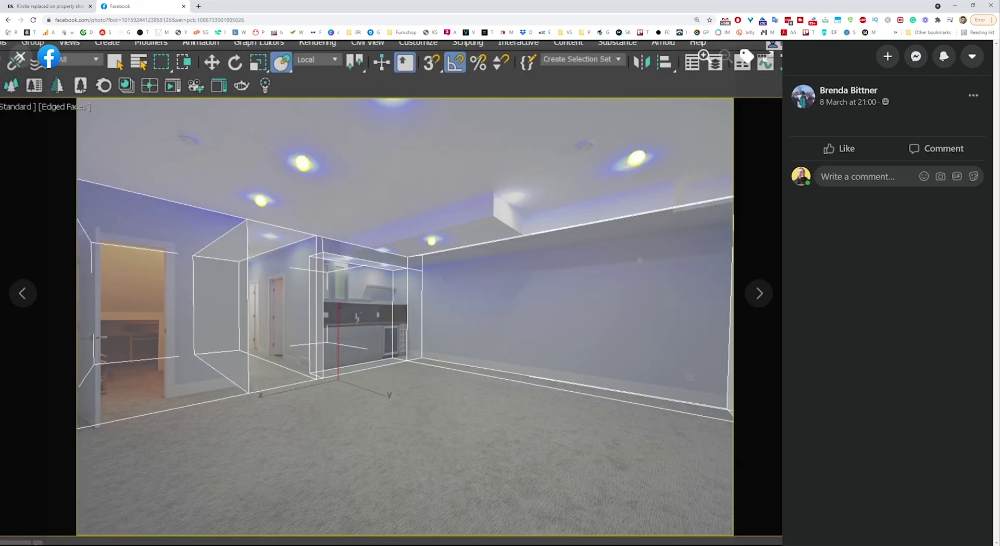
pyautogui.press('Right')
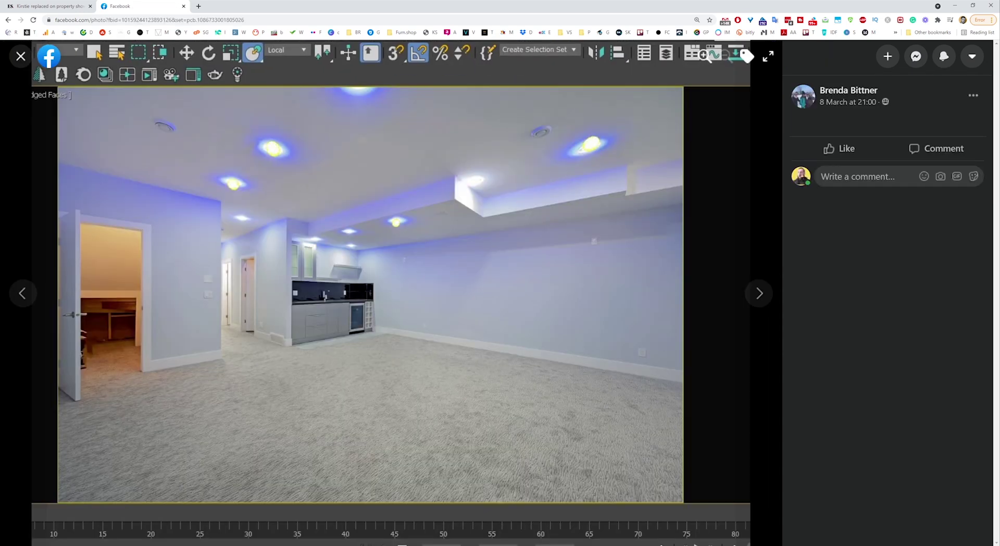
pyautogui.press('Right')
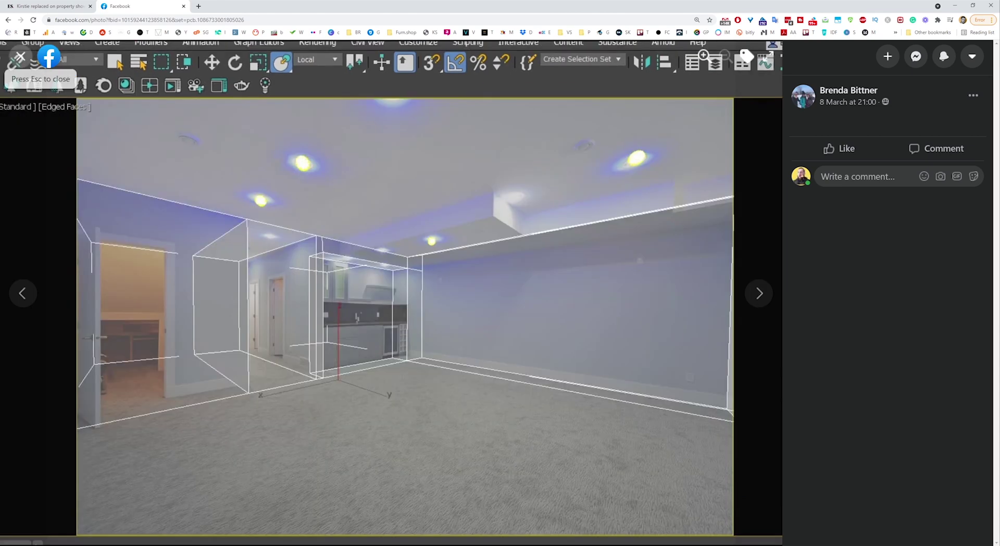
pyautogui.click(21, 57)
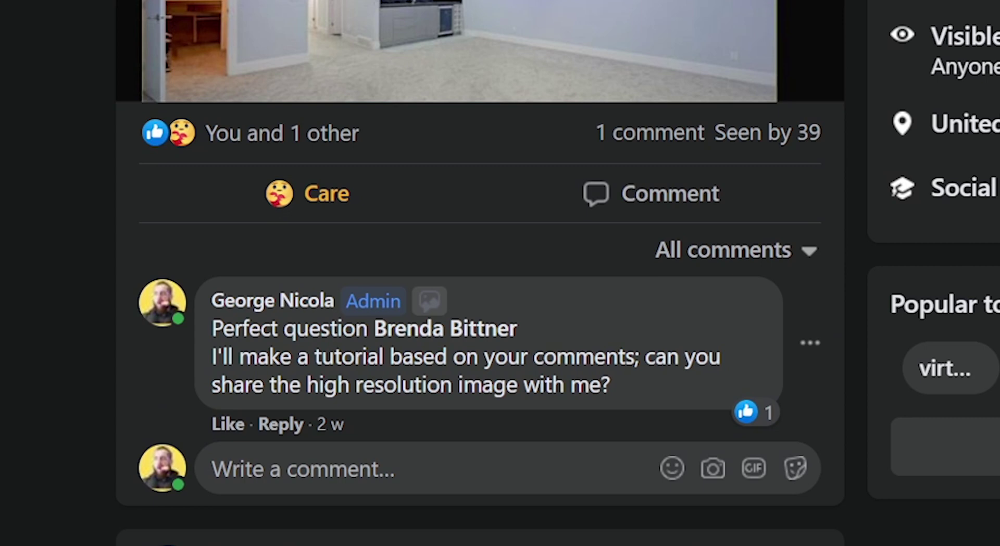
pyautogui.moveTo(212, 356); pyautogui.dragTo(601, 385)
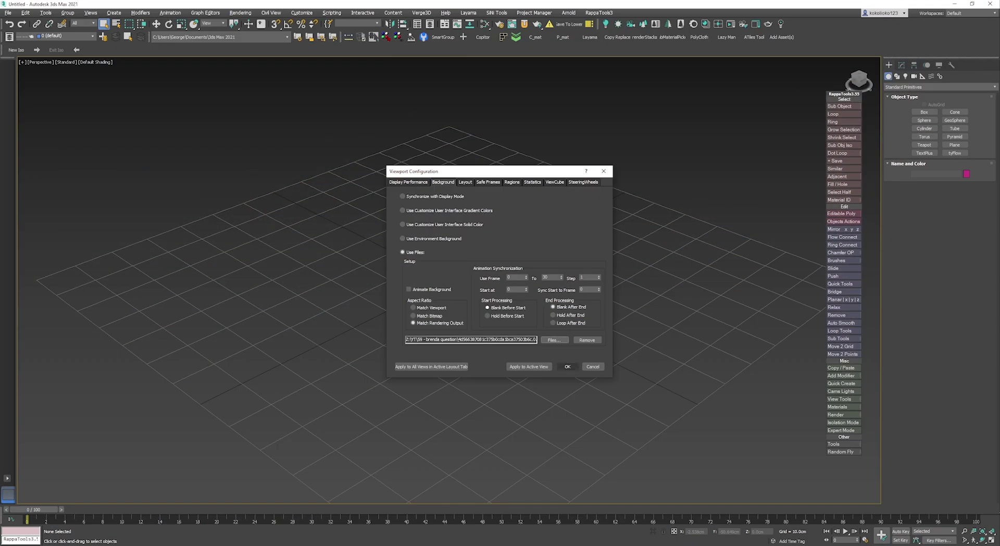
# In 3ds Max, apply the room photo as the perspective viewport background, matched to rendering output, and show the safe frame
pyautogui.press('Return')
pyautogui.keyDown('alt'); pyautogui.moveTo(536, 291); pyautogui.dragTo(547, 250, button='middle'); pyautogui.keyUp('alt')
pyautogui.hotkey('shift', 'f')
pyautogui.moveTo(536, 213); pyautogui.dragTo(573, 268, button='middle')
# Open the common render settings and change the output size preset from HDTV to suit the room photo's proportions
pyautogui.press('F10')
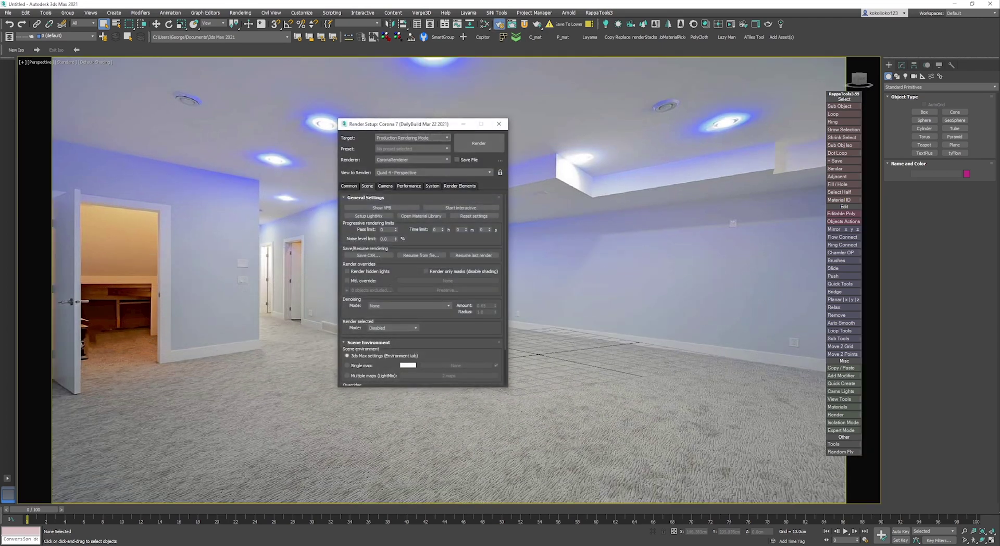
pyautogui.click(349, 186)
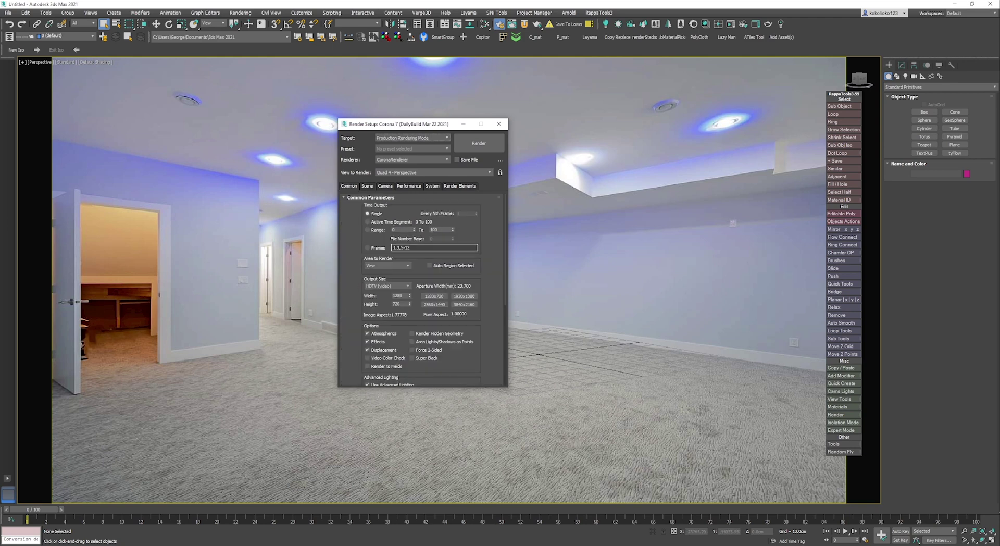
pyautogui.click(388, 286)
pyautogui.click(388, 286)
pyautogui.click(388, 285)
pyautogui.click(385, 293)
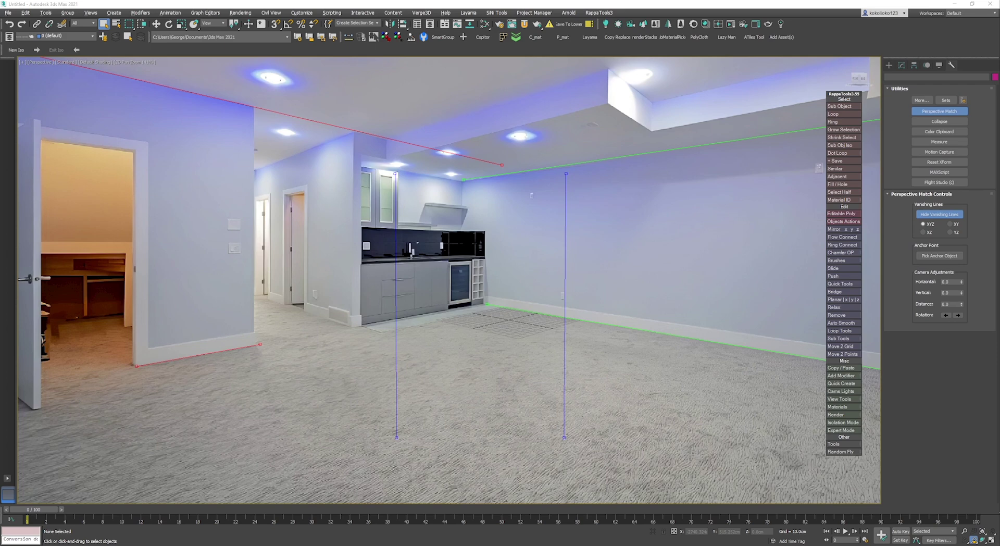
# Create a box over the wall with the open door, starting at its floor corner near the hallway
pyautogui.scroll(-4, 425, 324)
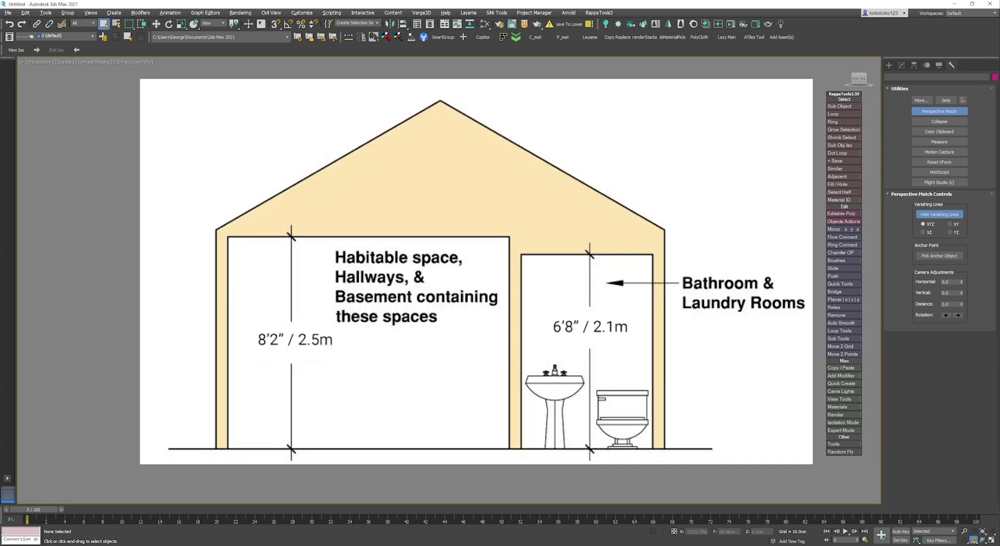
pyautogui.scroll(2, 424, 323)
pyautogui.moveTo(424, 324); pyautogui.dragTo(384, 321, button='middle')
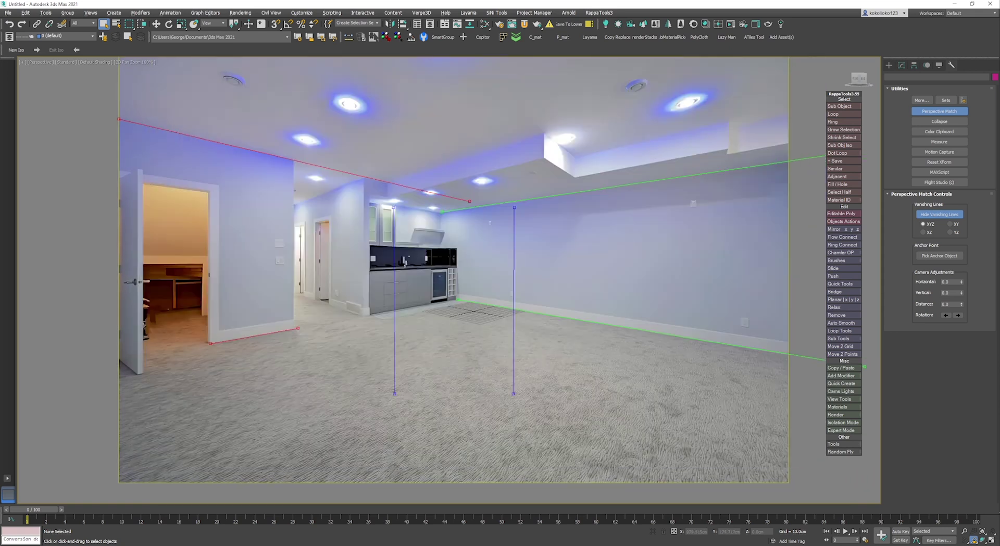
pyautogui.click(888, 65)
pyautogui.click(923, 112)
pyautogui.scroll(4, 294, 318)
pyautogui.moveTo(293, 318); pyautogui.dragTo(443, 323, button='middle')
pyautogui.moveTo(437, 363); pyautogui.dragTo(116, 369)
pyautogui.scroll(-2, 158, 288)
pyautogui.moveTo(158, 244); pyautogui.dragTo(240, 398, button='middle')
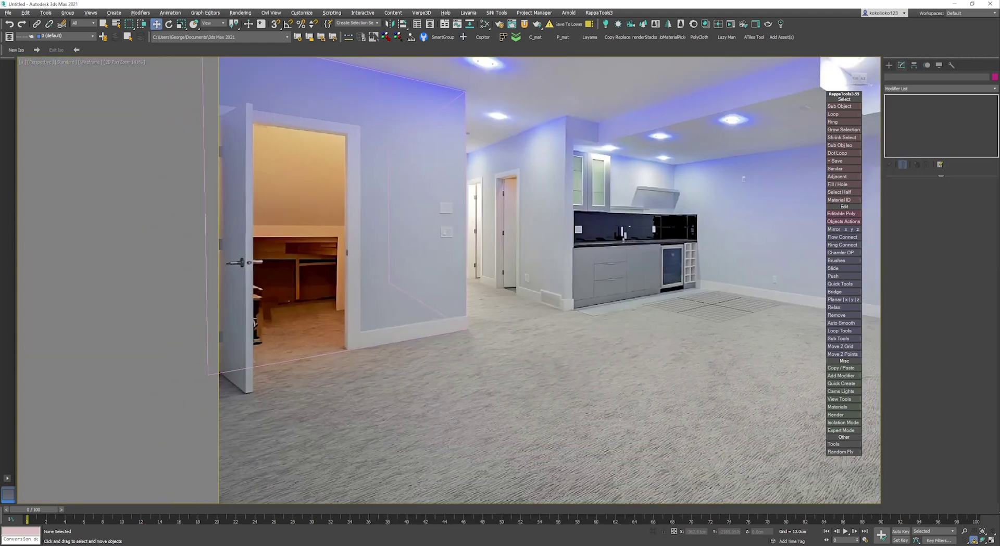
# Clone the doorway wall box along its X axis to the corner beside the kitchen, in wireframe display
pyautogui.scroll(1, 453, 276)
pyautogui.moveTo(418, 301)
pyautogui.mouseDown(button='middle')
pyautogui.moveTo(453, 276)
pyautogui.moveTo(482, 439)
pyautogui.moveTo(473, 409)
pyautogui.moveTo(428, 380)
pyautogui.mouseUp(button='middle')
pyautogui.click(453, 276)
pyautogui.press('F3')
pyautogui.scroll(-1, 482, 439)
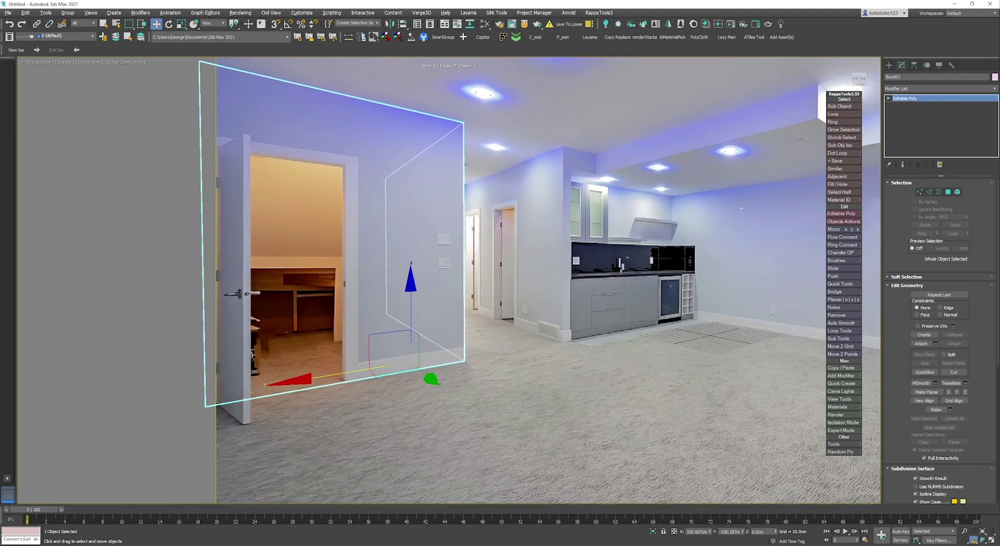
pyautogui.keyDown('shift'); pyautogui.moveTo(382, 367); pyautogui.dragTo(572, 335); pyautogui.keyUp('shift')
pyautogui.press('Return')
# Mirror the cloned wall box and move it so its vertical edge meets the corner between hallway and kitchen
pyautogui.click(906, 98)
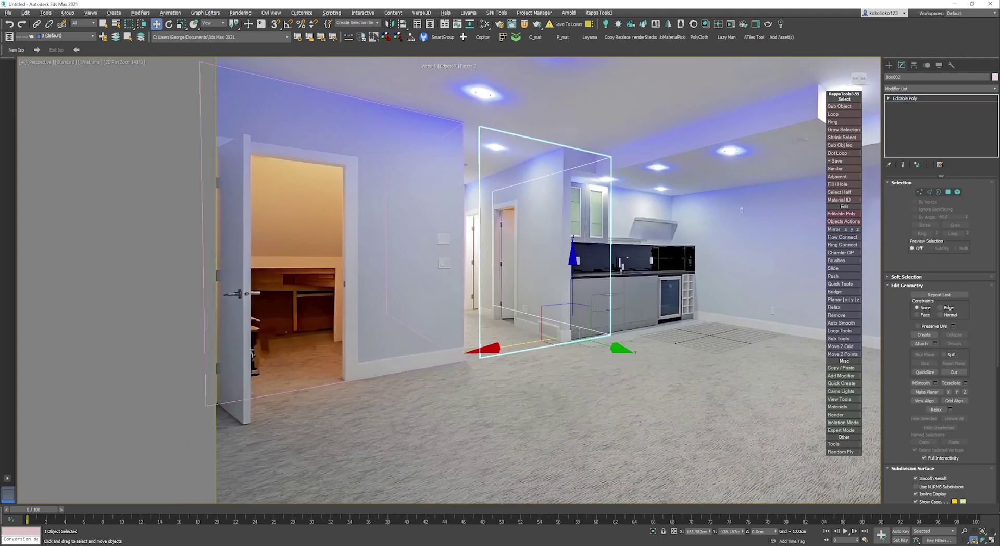
pyautogui.click(389, 24)
pyautogui.click(478, 337)
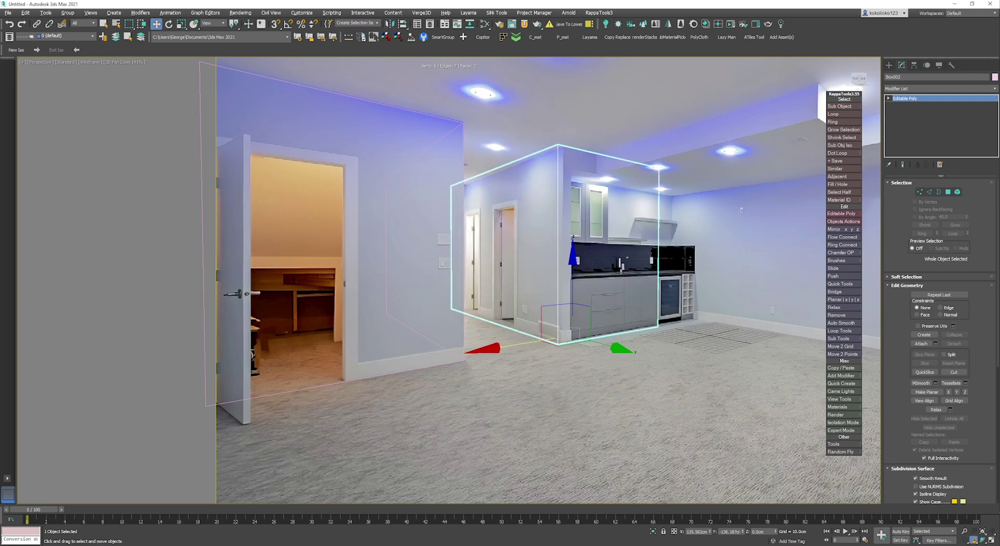
pyautogui.scroll(3, 587, 347)
pyautogui.moveTo(541, 315); pyautogui.dragTo(551, 310)
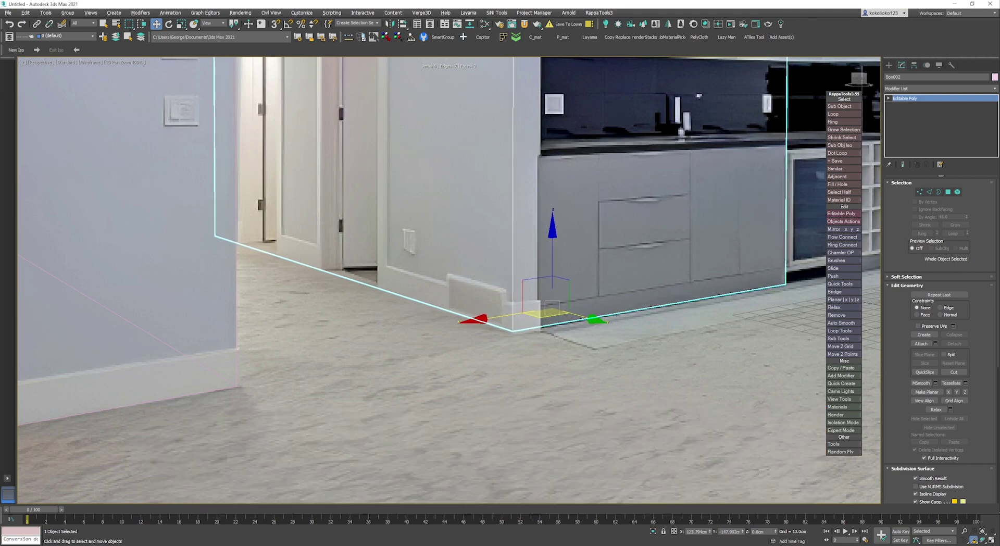
# Show the Perspective Match vanishing lines and fine-tune the upper green line along the long wall's ceiling edge
pyautogui.scroll(-2, 522, 314)
pyautogui.moveTo(521, 311); pyautogui.dragTo(461, 377, button='middle')
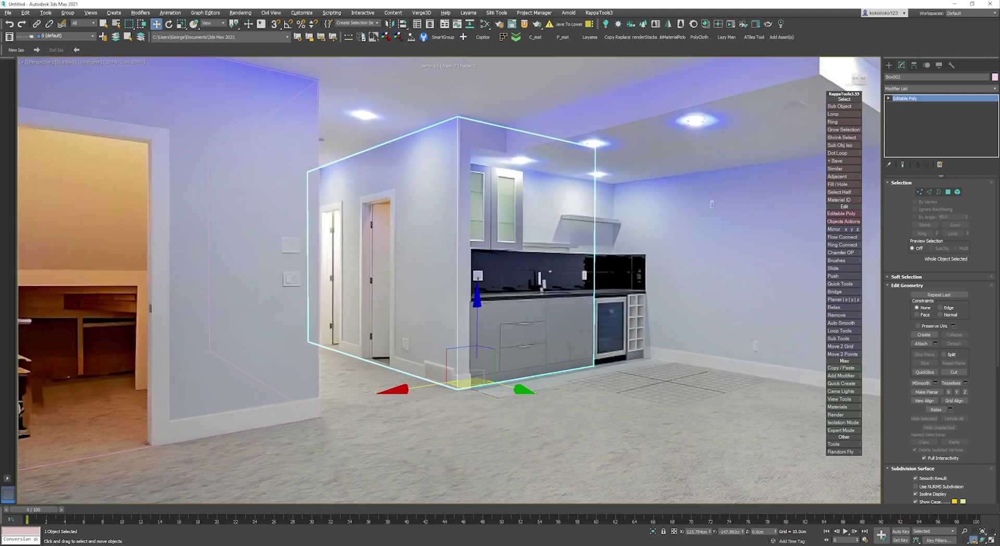
pyautogui.scroll(1, 478, 125)
pyautogui.moveTo(463, 142); pyautogui.dragTo(492, 161, button='middle')
pyautogui.scroll(1, 478, 125)
pyautogui.scroll(-1, 492, 161)
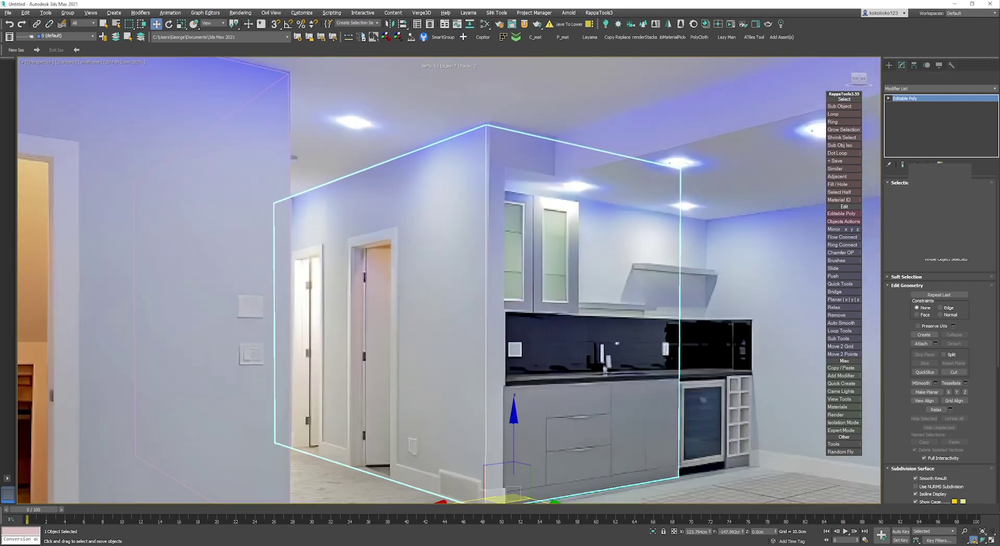
pyautogui.click(951, 65)
pyautogui.click(939, 214)
pyautogui.scroll(-1, 697, 254)
pyautogui.moveTo(696, 254); pyautogui.dragTo(423, 240, button='middle')
pyautogui.scroll(2, 423, 240)
pyautogui.moveTo(420, 227); pyautogui.dragTo(417, 228)
pyautogui.scroll(-3, 416, 232)
pyautogui.moveTo(416, 232); pyautogui.dragTo(124, 272, button='middle')
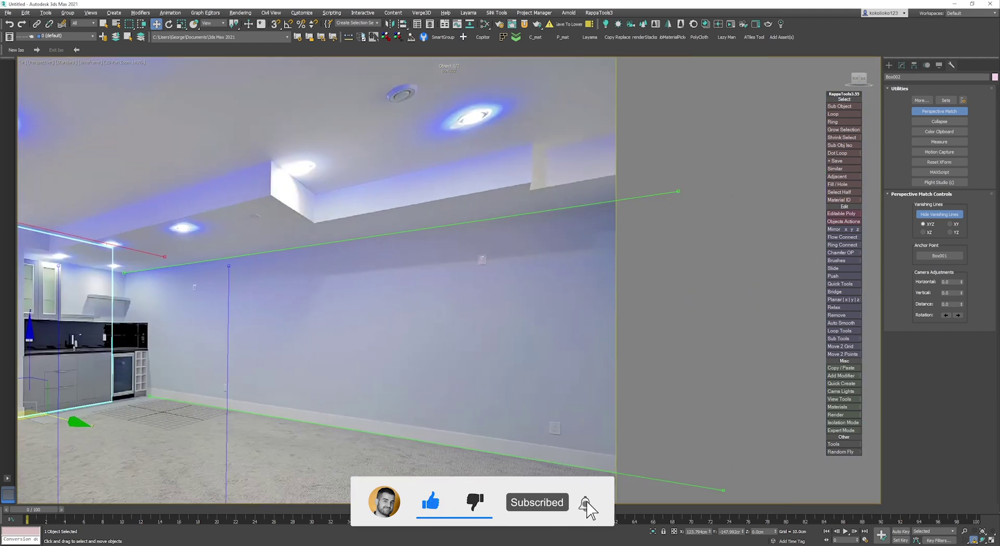
pyautogui.moveTo(678, 191); pyautogui.dragTo(679, 194)
# Relocate the upper green vanishing line to the ceiling edge of the hallway wall and align its ends
pyautogui.moveTo(209, 251); pyautogui.dragTo(724, 206, button='middle')
pyautogui.scroll(1, 725, 206)
pyautogui.moveTo(724, 221); pyautogui.dragTo(424, 196)
pyautogui.scroll(3, 325, 213)
pyautogui.scroll(-3, 424, 214)
pyautogui.moveTo(424, 214); pyautogui.dragTo(287, 310, button='middle')
pyautogui.scroll(-1, 232, 354)
pyautogui.moveTo(239, 330); pyautogui.dragTo(238, 331)
pyautogui.scroll(4, 328, 296)
pyautogui.moveTo(359, 272); pyautogui.dragTo(360, 271)
pyautogui.scroll(-3, 372, 281)
# Try to adjust the Perspective Match camera's distance to the anchor object
pyautogui.moveTo(373, 334); pyautogui.dragTo(385, 87, button='middle')
pyautogui.scroll(-2, 448, 281)
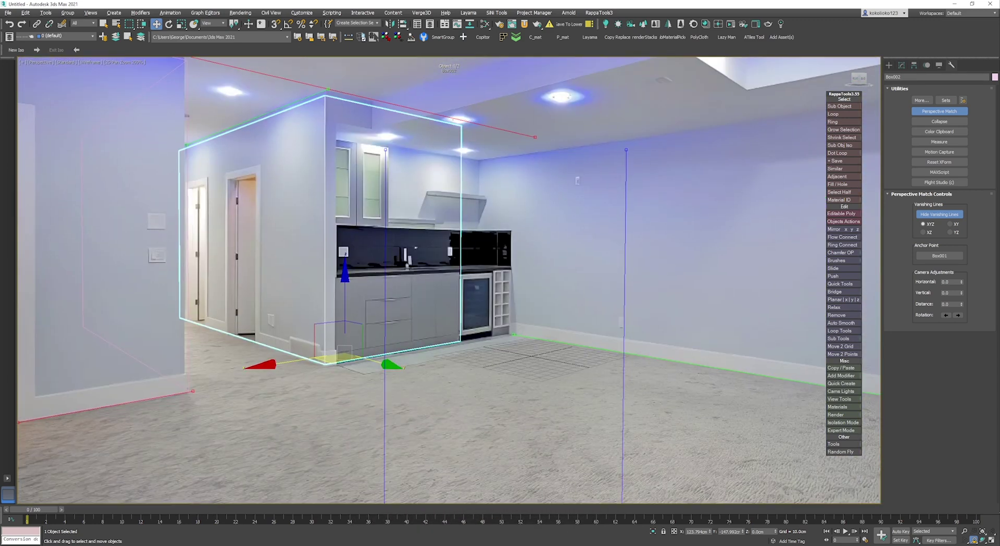
pyautogui.scroll(3, 448, 281)
pyautogui.scroll(2, 448, 281)
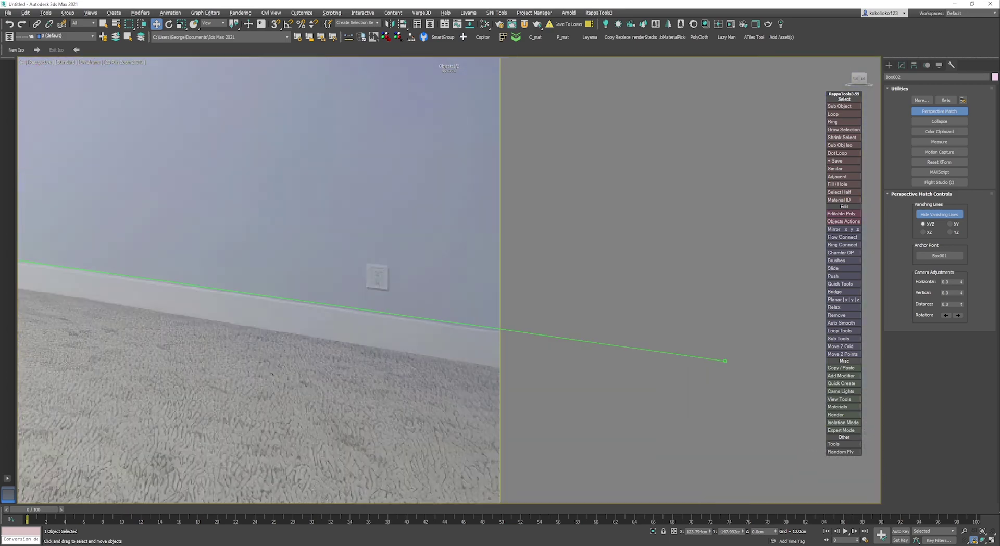
pyautogui.scroll(-3, 448, 281)
pyautogui.scroll(1, 448, 281)
pyautogui.moveTo(447, 281); pyautogui.dragTo(462, 270, button='middle')
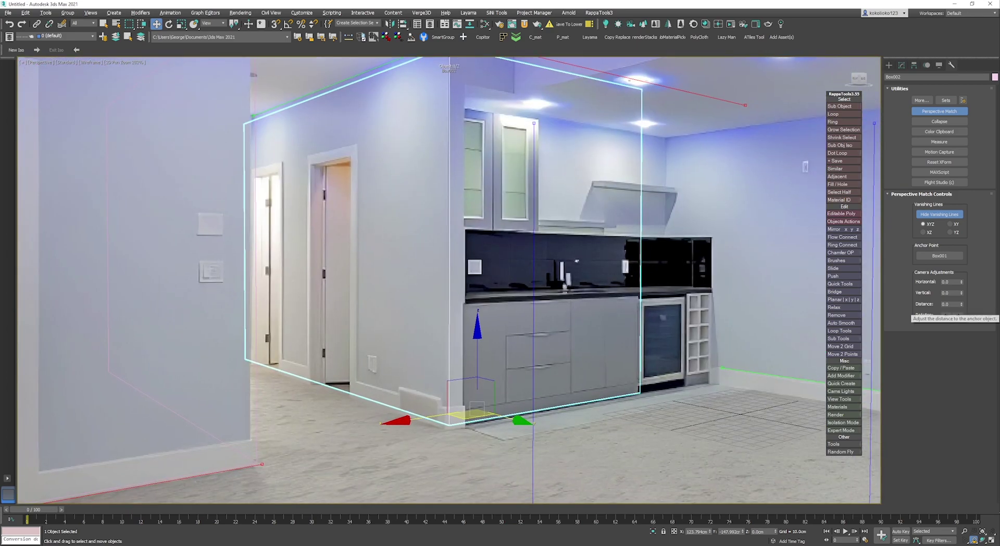
pyautogui.moveTo(961, 304); pyautogui.dragTo(961, 298)
pyautogui.hotkey('ctrl', 'z')
# Make the kitchen corner box the Perspective Match anchor object and fine-tune the camera's horizontal adjustment
pyautogui.click(939, 256)
pyautogui.click(641, 313)
pyautogui.moveTo(874, 123); pyautogui.dragTo(874, 123)
pyautogui.moveTo(537, 229); pyautogui.dragTo(537, 273, button='middle')
pyautogui.moveTo(962, 281); pyautogui.dragTo(961, 291)
# Select the doorway wall box and examine how its corners and ceiling edge line up with the photo
pyautogui.scroll(-2, 453, 322)
pyautogui.scroll(1, 168, 265)
pyautogui.click(354, 475)
pyautogui.scroll(3, 352, 466)
pyautogui.moveTo(352, 466); pyautogui.dragTo(381, 317, button='middle')
pyautogui.scroll(1, 381, 317)
pyautogui.scroll(-3, 380, 317)
pyautogui.scroll(2, 394, 159)
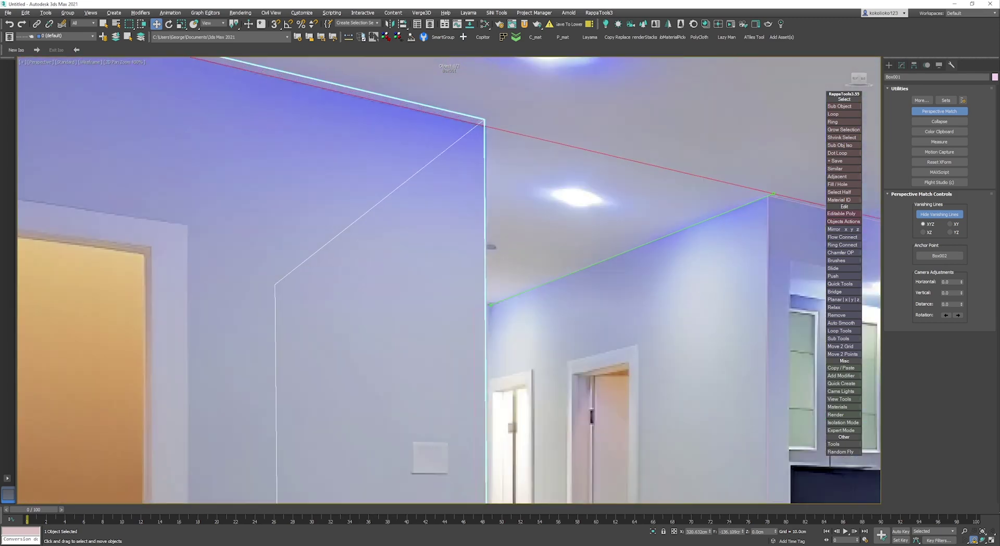
pyautogui.scroll(-2, 505, 161)
pyautogui.scroll(1, 515, 255)
pyautogui.moveTo(506, 156); pyautogui.dragTo(542, 270, button='middle')
# Create a standard target camera from the matched perspective view
pyautogui.press('1')
pyautogui.scroll(-1, 542, 210)
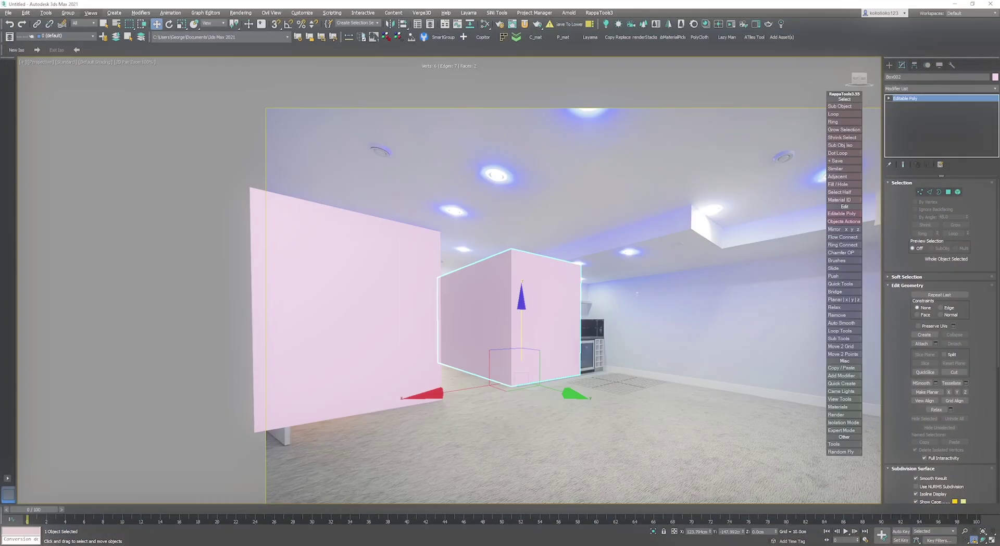
pyautogui.click(114, 12)
pyautogui.moveTo(120, 145)
pyautogui.click(223, 192)
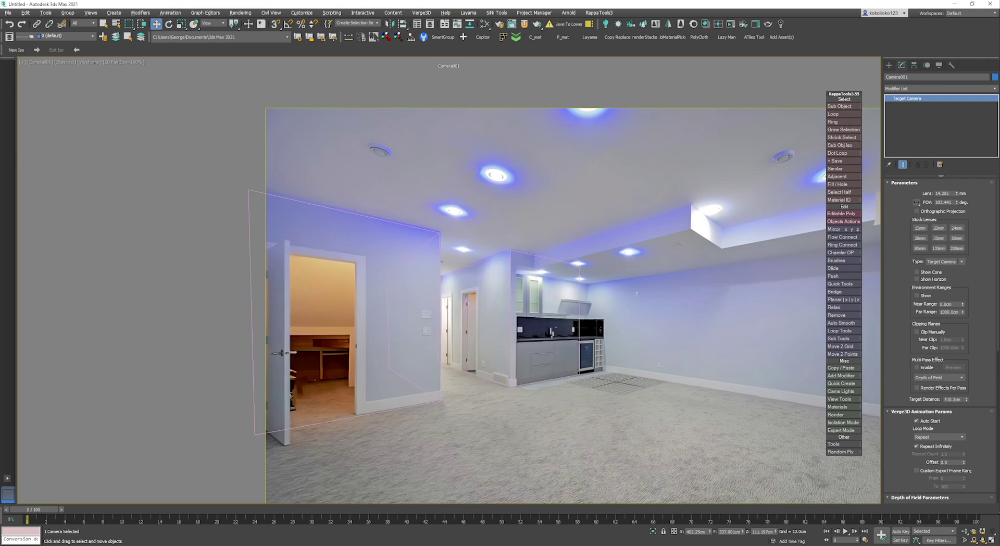
# Move the doorway wall box slightly so its lower edge and corner follow the wall's base in the photo
pyautogui.scroll(2, 391, 409)
pyautogui.click(391, 413)
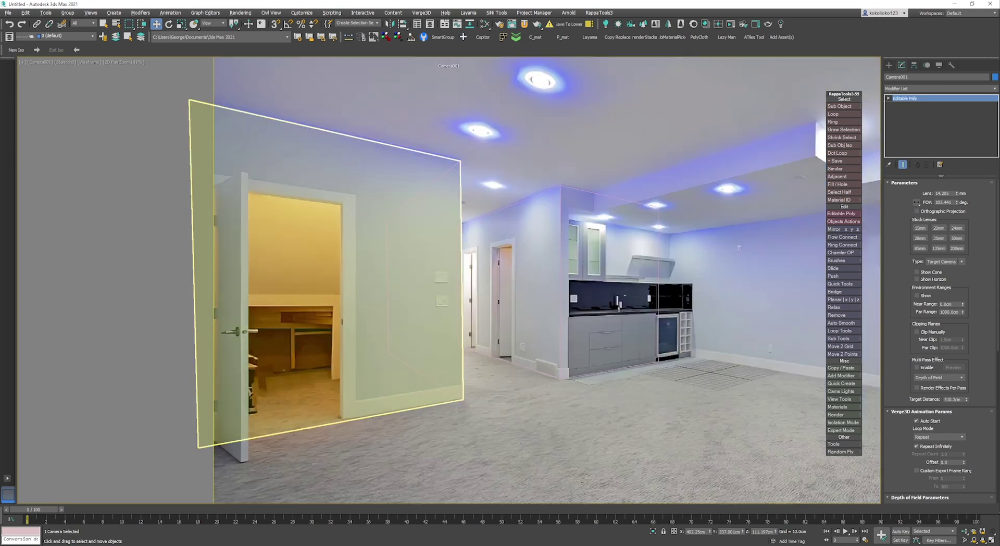
pyautogui.click(390, 312)
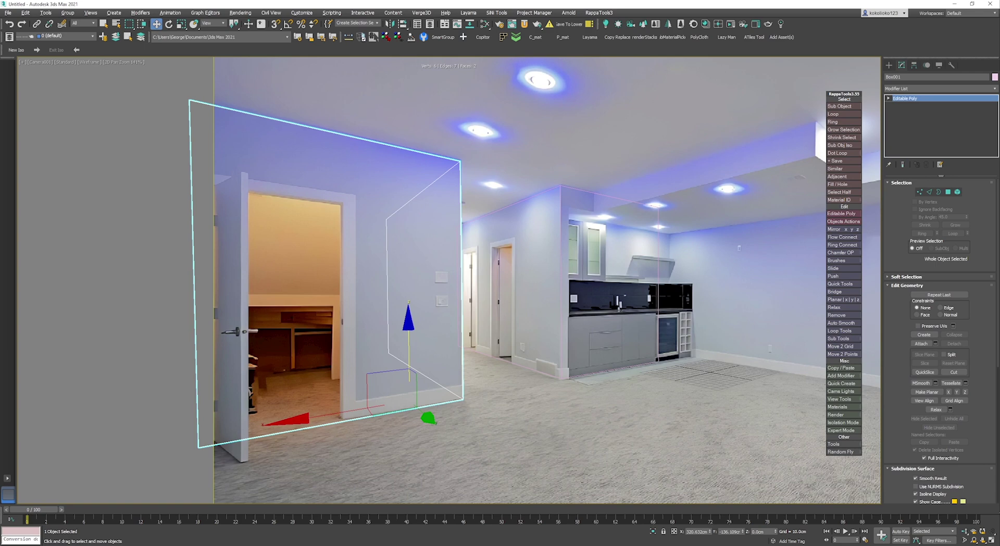
pyautogui.scroll(4, 406, 380)
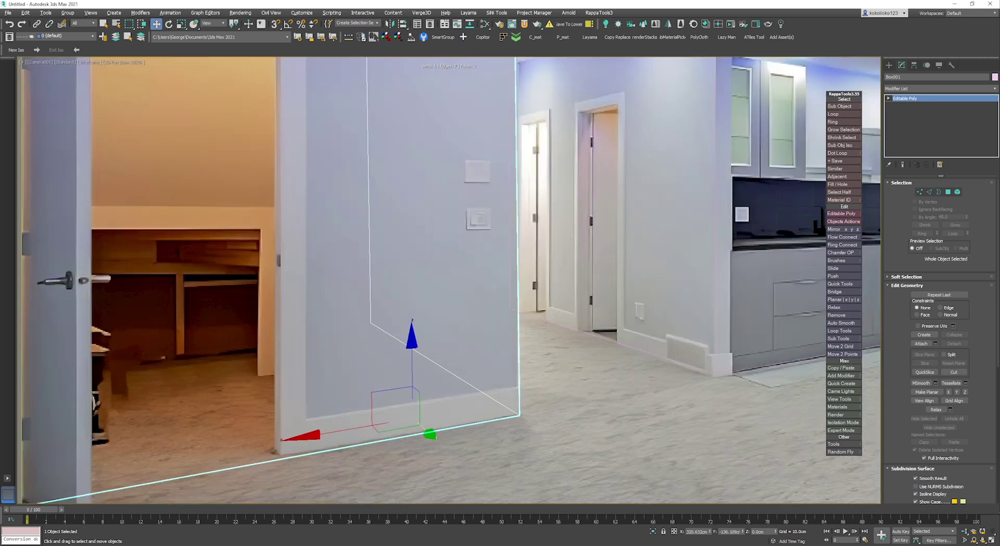
pyautogui.moveTo(428, 433); pyautogui.dragTo(426, 431)
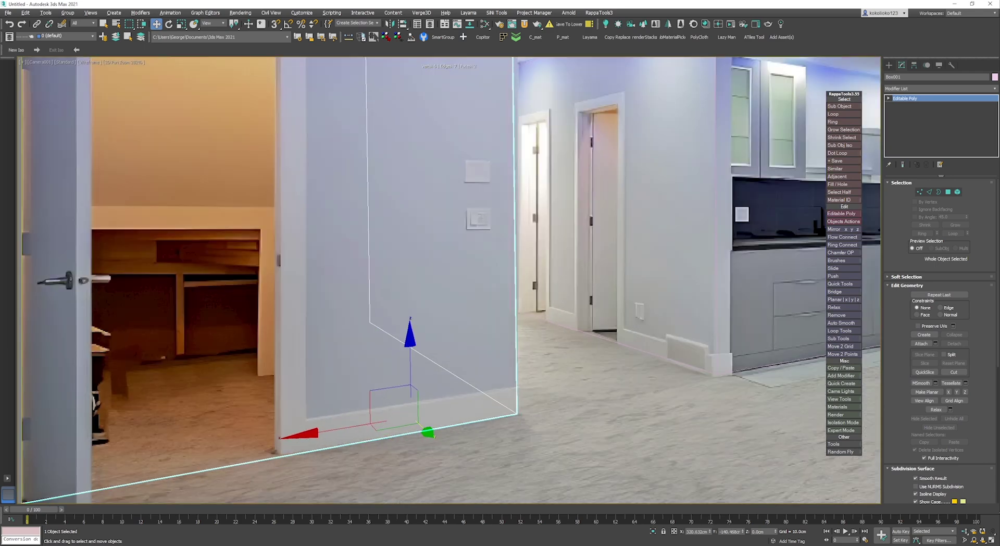
pyautogui.scroll(-4, 447, 281)
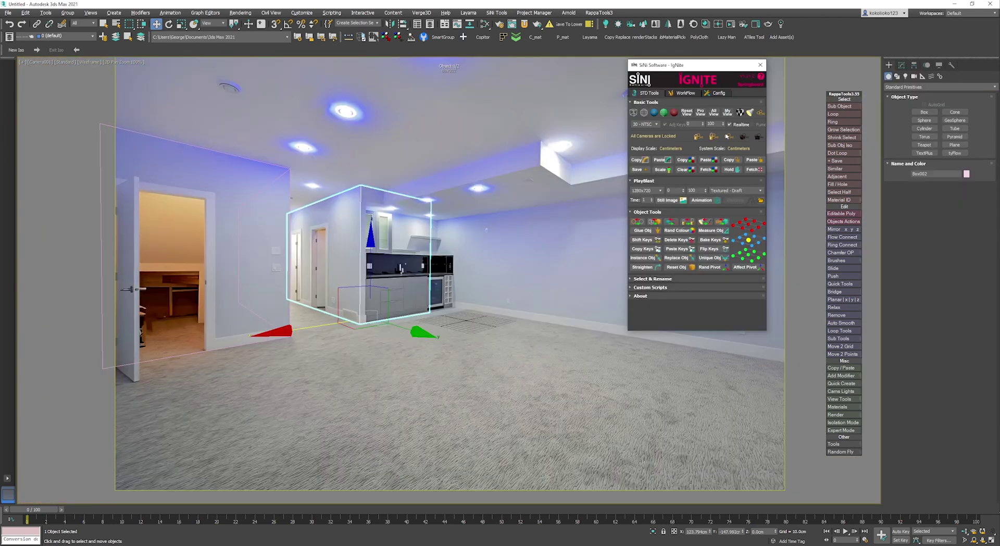
# Move the kitchen corner box's cabinet-side vertical edge in to match the narrow wall end beside the cabinets
pyautogui.click(760, 65)
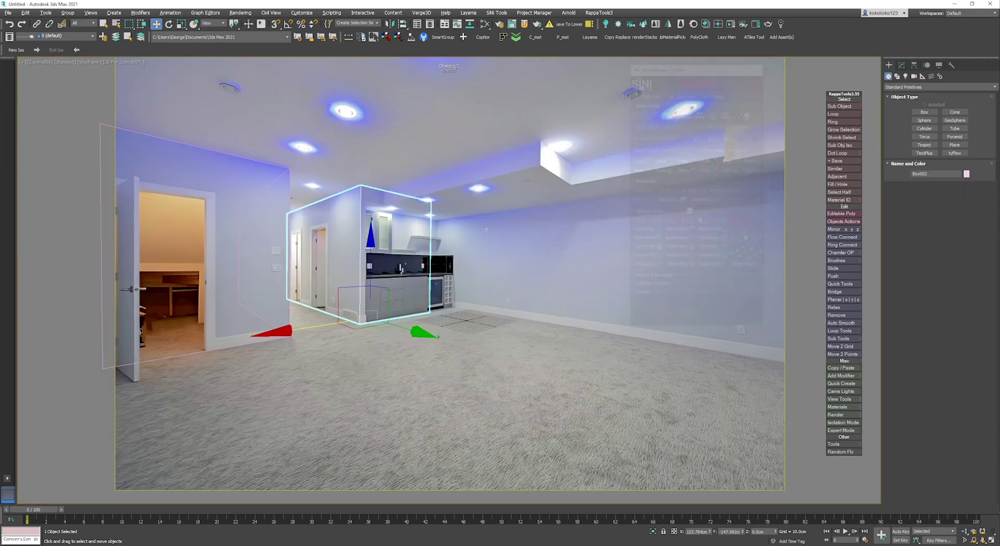
pyautogui.scroll(5, 421, 225)
pyautogui.press('2')
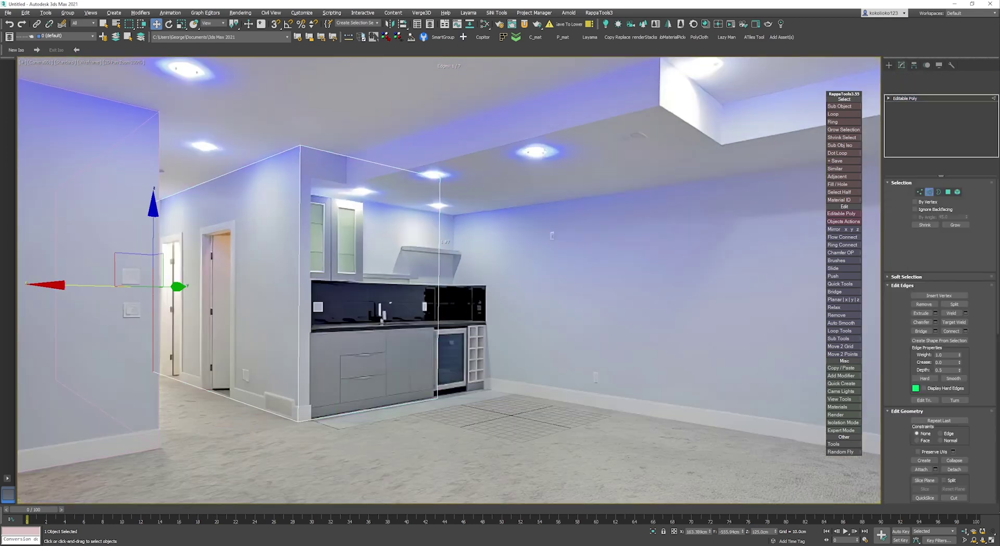
pyautogui.click(439, 312)
pyautogui.moveTo(408, 287); pyautogui.dragTo(281, 290)
# Add a horizontal edge loop around the kitchen corner box at the height of the bulkhead's underside
pyautogui.scroll(4, 299, 190)
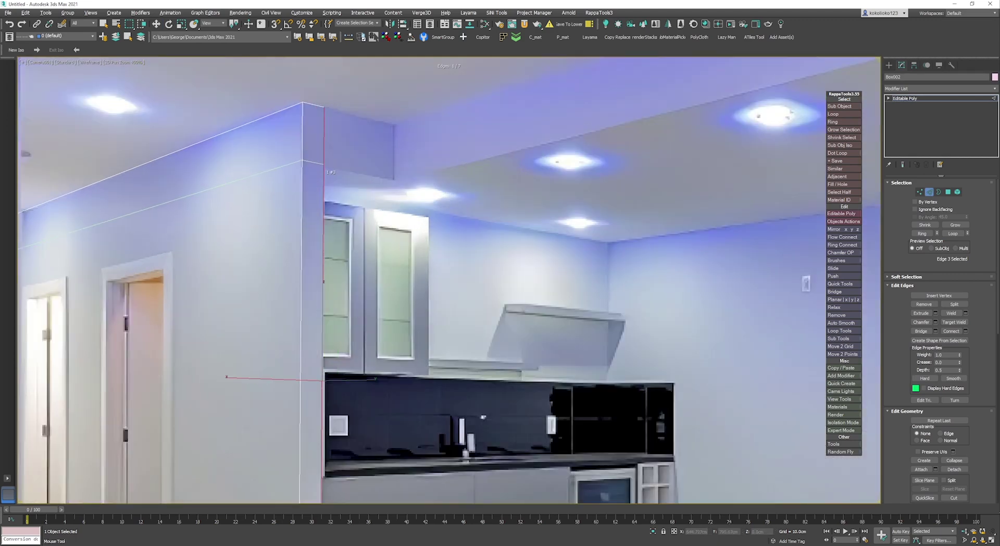
pyautogui.scroll(-4, 299, 190)
pyautogui.press('w')
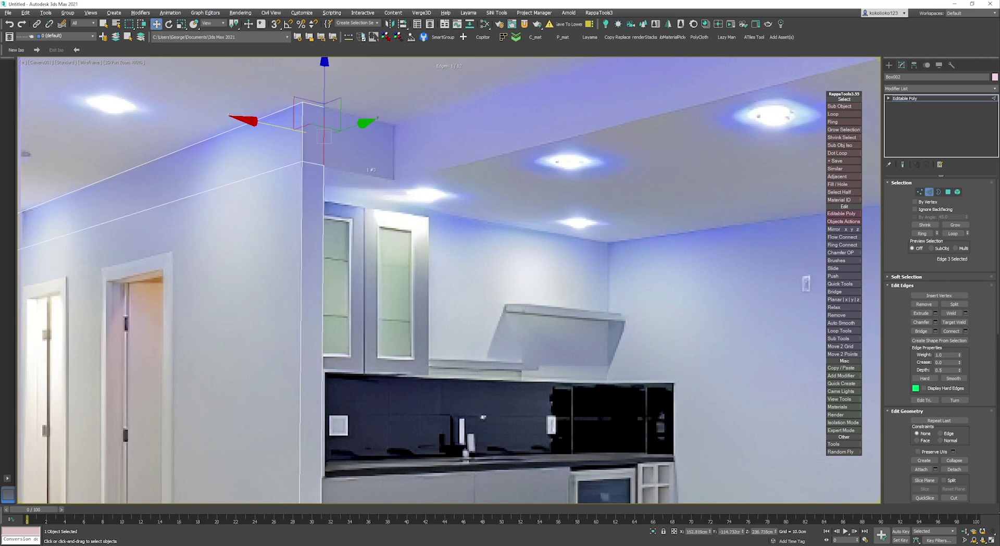
# Extrude the wall end's upper edge to the bulkhead's first corner, and on along the bulkhead to its lit corner
pyautogui.scroll(2, 343, 151)
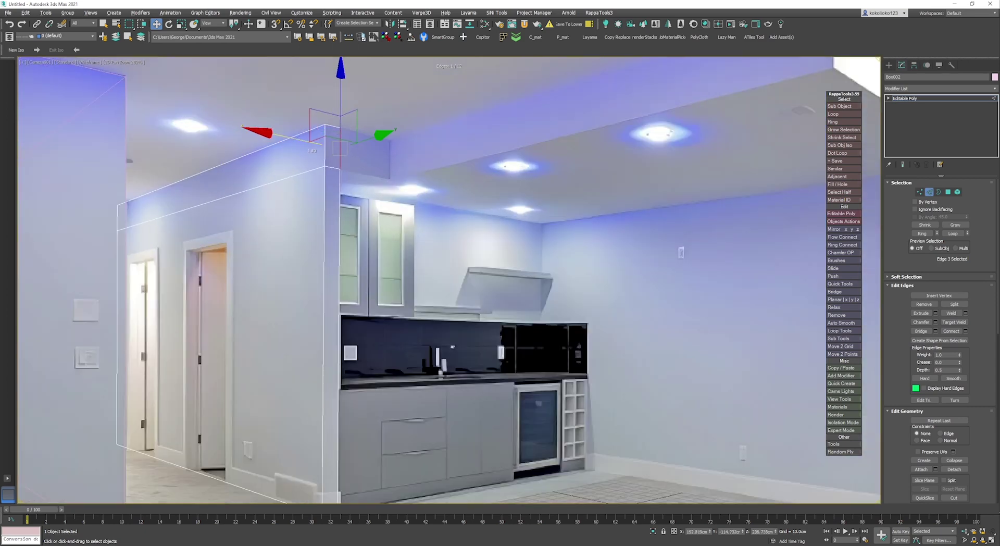
pyautogui.keyDown('shift'); pyautogui.moveTo(302, 140); pyautogui.dragTo(328, 145); pyautogui.keyUp('shift')
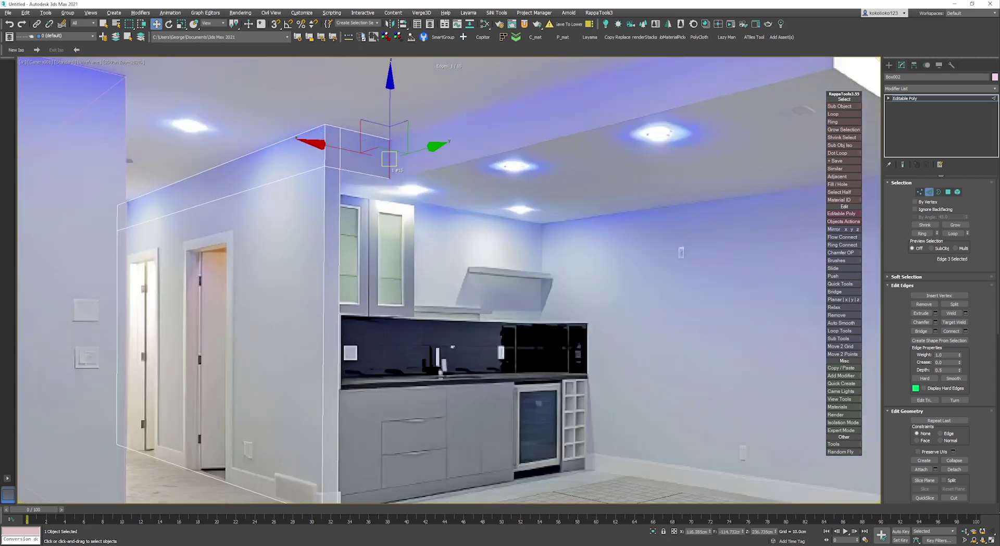
pyautogui.keyDown('shift'); pyautogui.moveTo(423, 151); pyautogui.dragTo(706, 106); pyautogui.keyUp('shift')
pyautogui.moveTo(712, 115); pyautogui.dragTo(488, 223, button='middle')
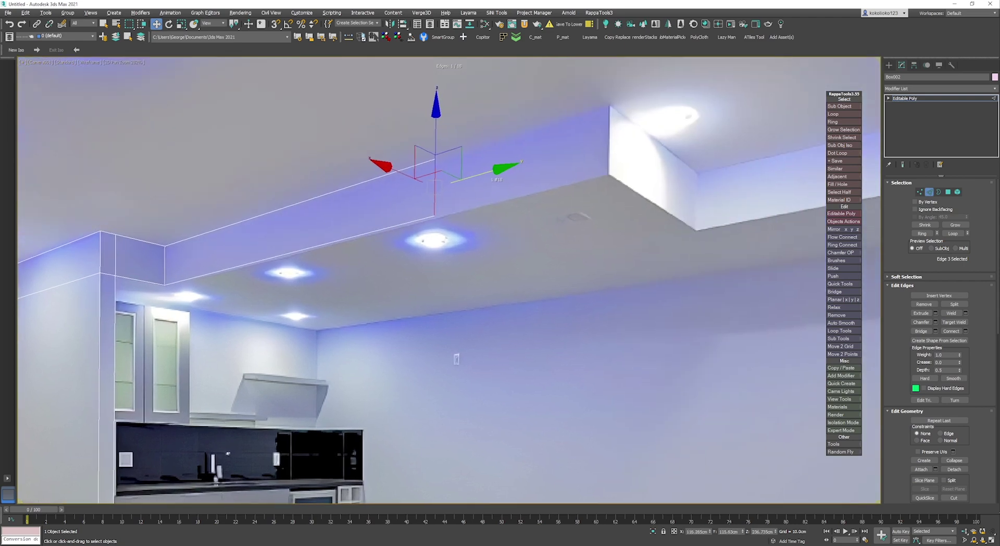
pyautogui.keyDown('shift'); pyautogui.moveTo(495, 179); pyautogui.dragTo(669, 168); pyautogui.keyUp('shift')
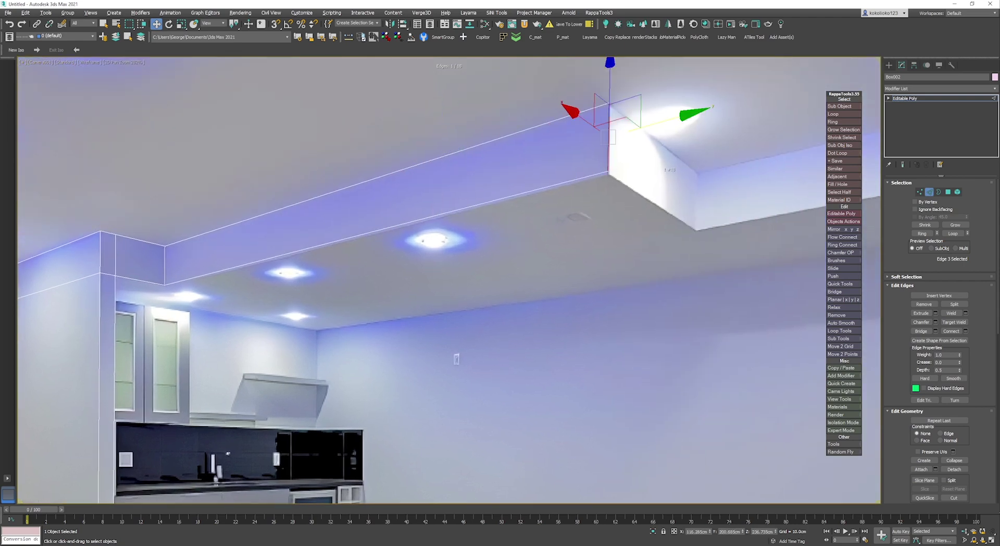
# Extrude the bulkhead's end edge across the lit return face and along the following section to its next corner
pyautogui.scroll(2, 625, 176)
pyautogui.moveTo(614, 166); pyautogui.dragTo(459, 220, button='middle')
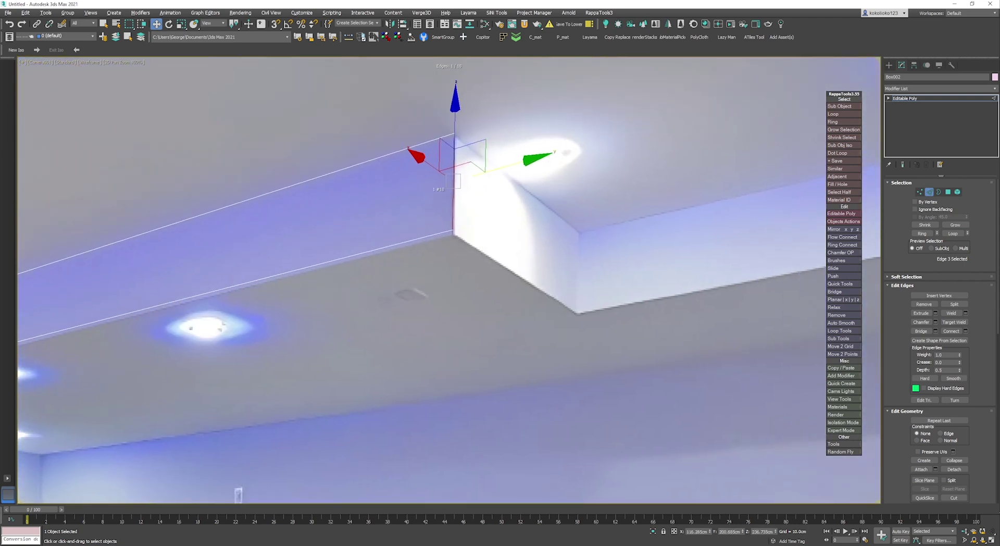
pyautogui.keyDown('shift'); pyautogui.moveTo(434, 168); pyautogui.dragTo(557, 255); pyautogui.keyUp('shift')
pyautogui.scroll(-2, 558, 255)
pyautogui.moveTo(560, 254); pyautogui.dragTo(459, 252, button='middle')
pyautogui.keyDown('shift'); pyautogui.moveTo(518, 248); pyautogui.dragTo(817, 229); pyautogui.keyUp('shift')
pyautogui.keyDown('shift'); pyautogui.moveTo(819, 184); pyautogui.dragTo(823, 184); pyautogui.keyUp('shift')
pyautogui.moveTo(768, 170); pyautogui.dragTo(467, 163, button='middle')
pyautogui.scroll(1, 466, 163)
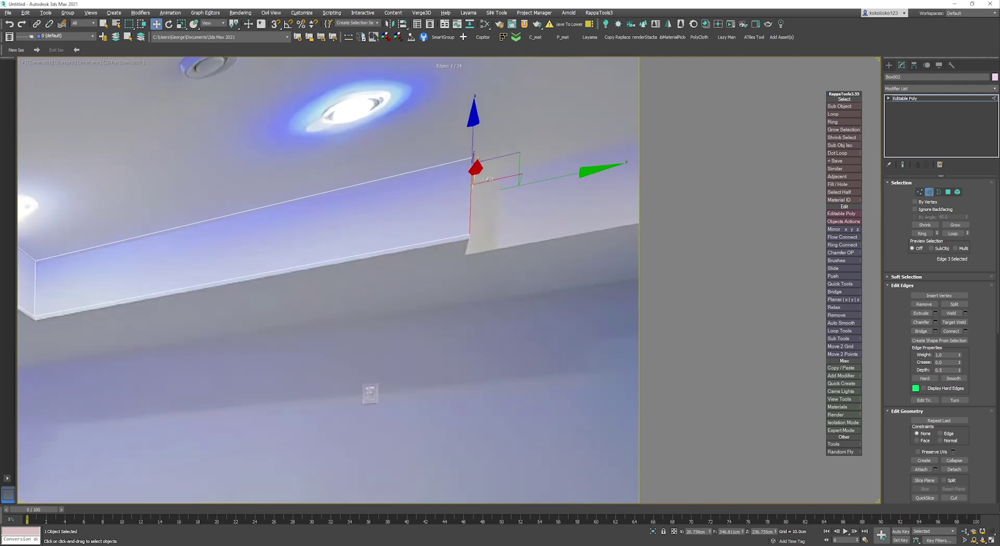
# Extrude the bulkhead's end edge through the small step and onward past the edge of the photo
pyautogui.keyDown('shift'); pyautogui.moveTo(480, 193); pyautogui.dragTo(481, 193); pyautogui.keyUp('shift')
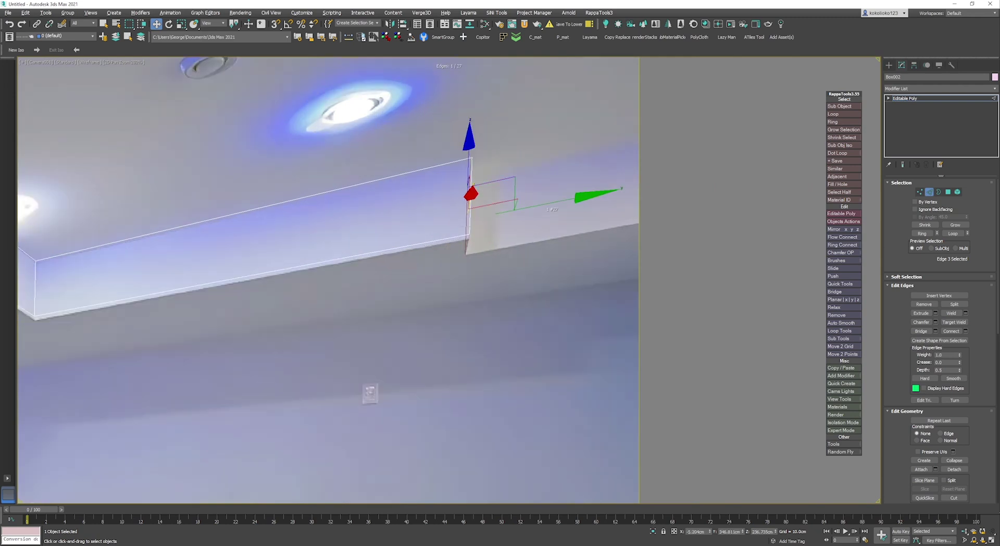
pyautogui.keyDown('shift'); pyautogui.moveTo(545, 203); pyautogui.dragTo(749, 206); pyautogui.keyUp('shift')
pyautogui.scroll(-2, 556, 210)
pyautogui.moveTo(203, 271); pyautogui.dragTo(296, 245, button='middle')
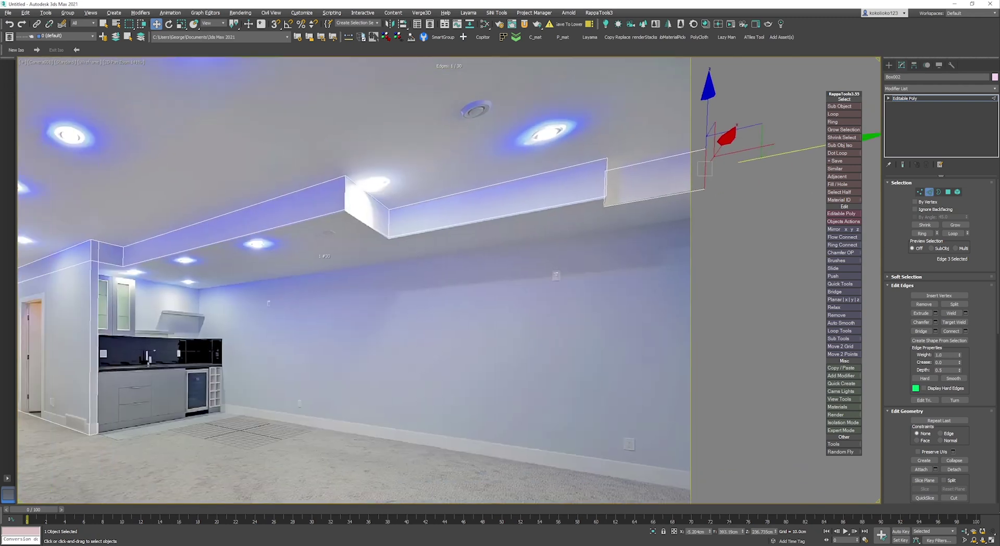
# Extrude the lower edge of the bulkhead's long face across its underside to the long back wall
pyautogui.scroll(1, 294, 245)
pyautogui.click(244, 227)
pyautogui.moveTo(122, 236); pyautogui.dragTo(243, 232, button='middle')
pyautogui.keyDown('shift'); pyautogui.moveTo(243, 233); pyautogui.dragTo(369, 248); pyautogui.keyUp('shift')
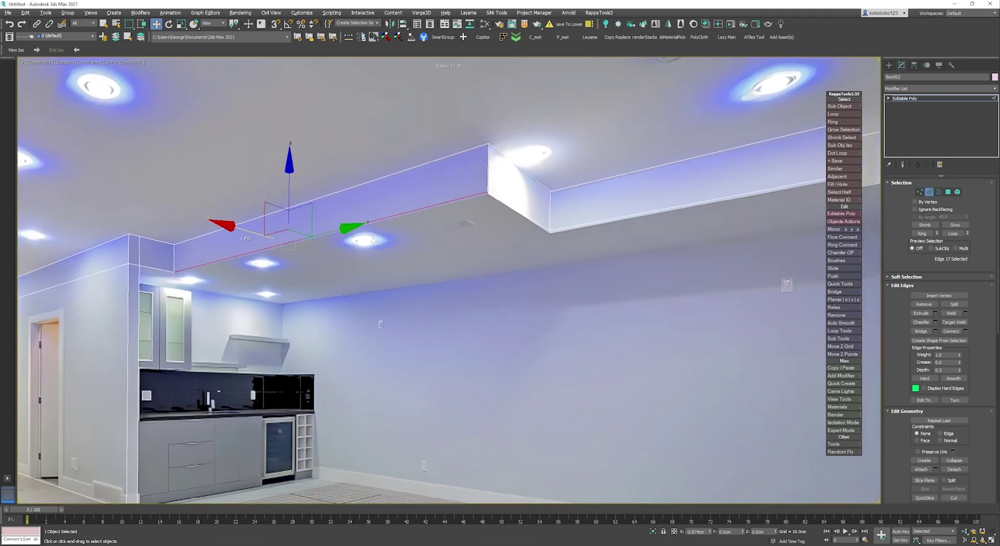
pyautogui.moveTo(370, 248); pyautogui.dragTo(403, 217, button='middle')
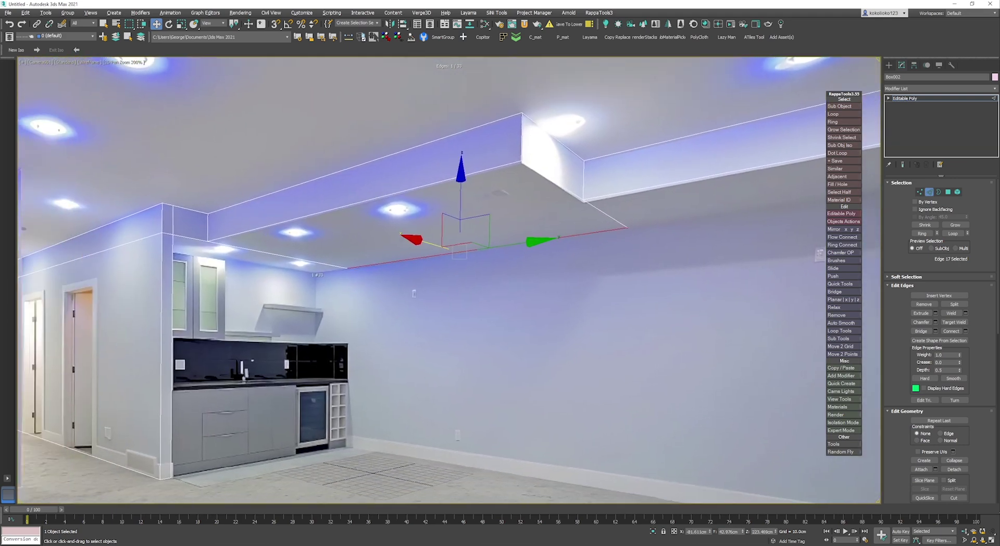
# Extrude the two underside edges above the kitchen to the kitchen's back wall
pyautogui.scroll(2, 309, 267)
pyautogui.click(223, 243)
pyautogui.keyDown('ctrl'); pyautogui.click(147, 227); pyautogui.keyUp('ctrl')
pyautogui.moveTo(267, 240); pyautogui.dragTo(222, 257)
pyautogui.scroll(-2, 558, 369)
pyautogui.moveTo(558, 368); pyautogui.dragTo(295, 331, button='middle')
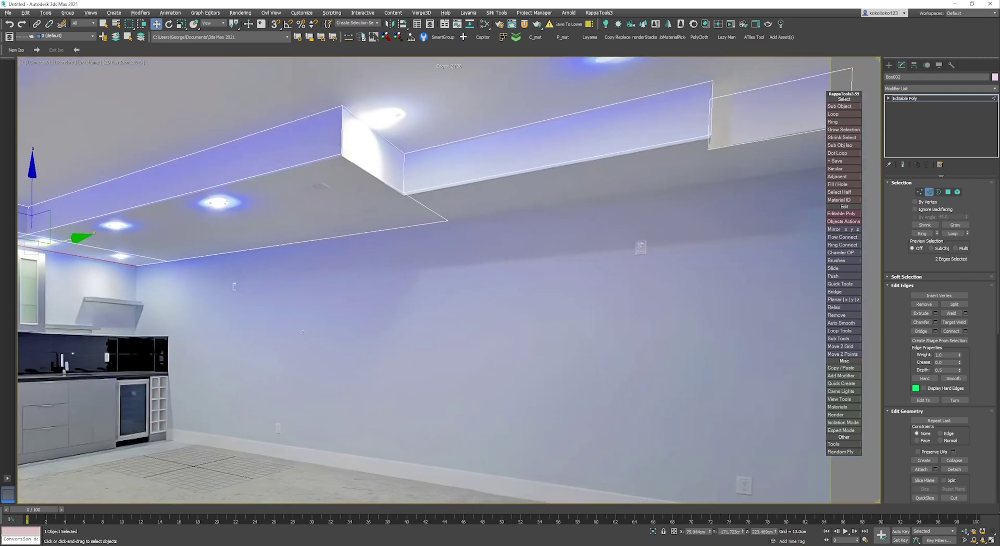
# Add a lengthwise edge loop to the bulkhead's underside and snap it in line with the return face's inner corner
pyautogui.scroll(2, 389, 195)
pyautogui.hotkey('alt', '1')
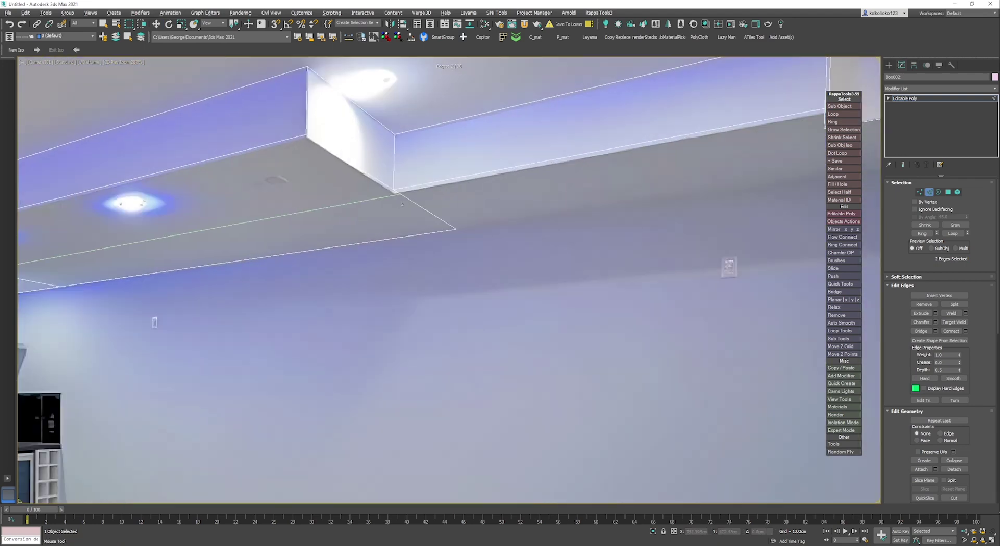
pyautogui.click(398, 194)
pyautogui.rightClick(398, 195)
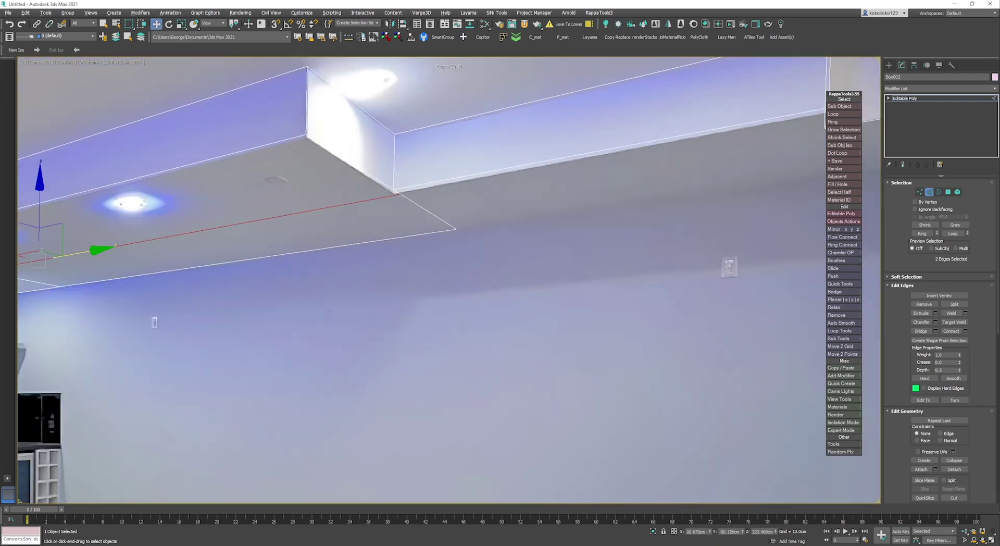
pyautogui.moveTo(156, 260); pyautogui.dragTo(306, 254, button='middle')
pyautogui.press('s')
pyautogui.moveTo(162, 247); pyautogui.dragTo(544, 184)
# Extrude the underside's outer end edge along the back wall to the bulkhead's small step
pyautogui.click(586, 211)
pyautogui.scroll(-1, 588, 213)
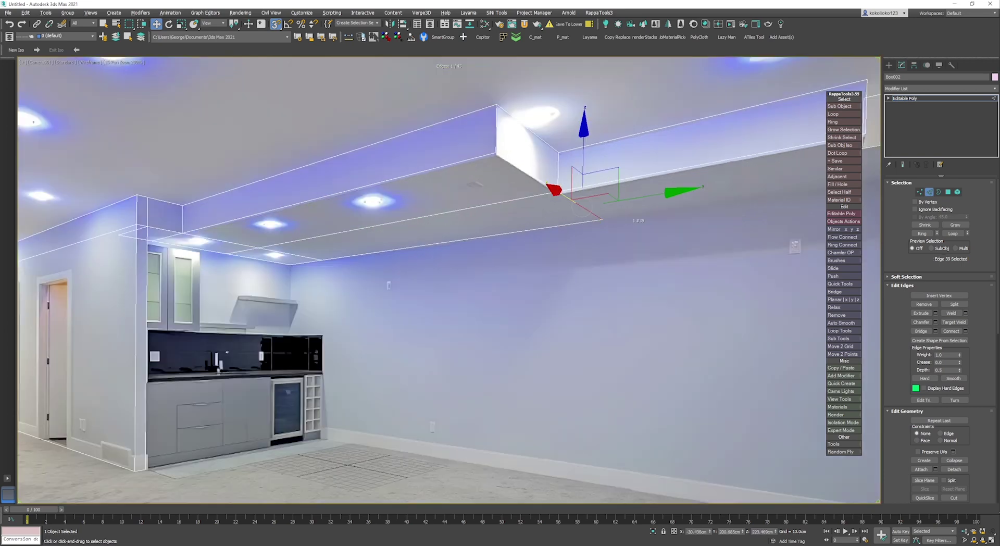
pyautogui.moveTo(588, 212); pyautogui.dragTo(360, 231, button='middle')
pyautogui.keyDown('shift'); pyautogui.moveTo(380, 218); pyautogui.dragTo(640, 154); pyautogui.keyUp('shift')
# Add a second lengthwise edge loop to the underside, in line with the lower corner of the bulkhead's small step
pyautogui.hotkey('alt', '1')
pyautogui.scroll(1, 624, 168)
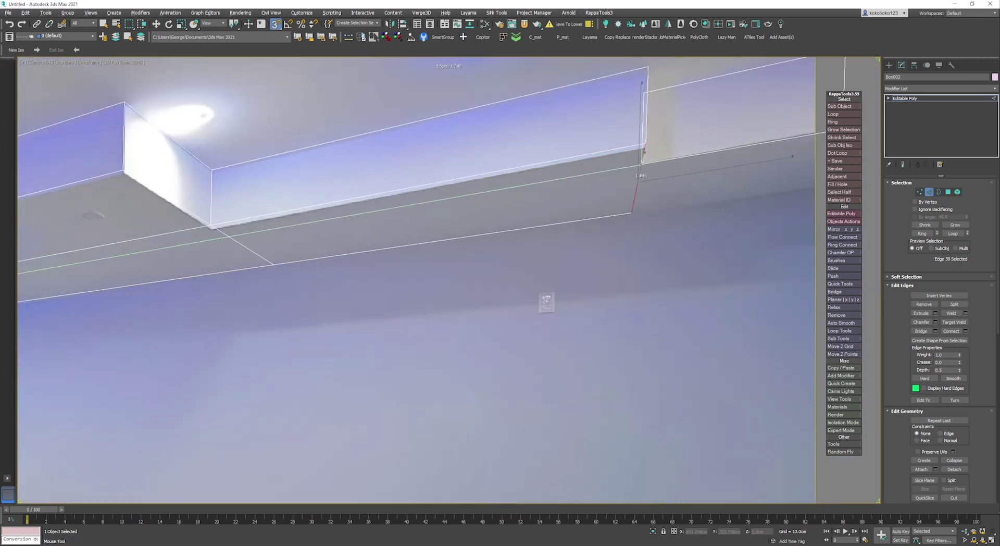
pyautogui.click(641, 165)
pyautogui.press('w')
# Extrude the underside's end edge past the small step and snap it in line with the bulkhead's outer end
pyautogui.click(635, 194)
pyautogui.keyDown('shift'); pyautogui.moveTo(682, 183); pyautogui.dragTo(842, 130); pyautogui.keyUp('shift')
pyautogui.moveTo(841, 130); pyautogui.dragTo(636, 163, button='middle')
pyautogui.press('s')
pyautogui.moveTo(704, 180); pyautogui.dragTo(637, 162)
pyautogui.press('s')
# Enter vertex editing and examine the underside's vertices from the lit return face back to the kitchen corner
pyautogui.scroll(-1, 432, 213)
pyautogui.moveTo(136, 237); pyautogui.dragTo(501, 162, button='middle')
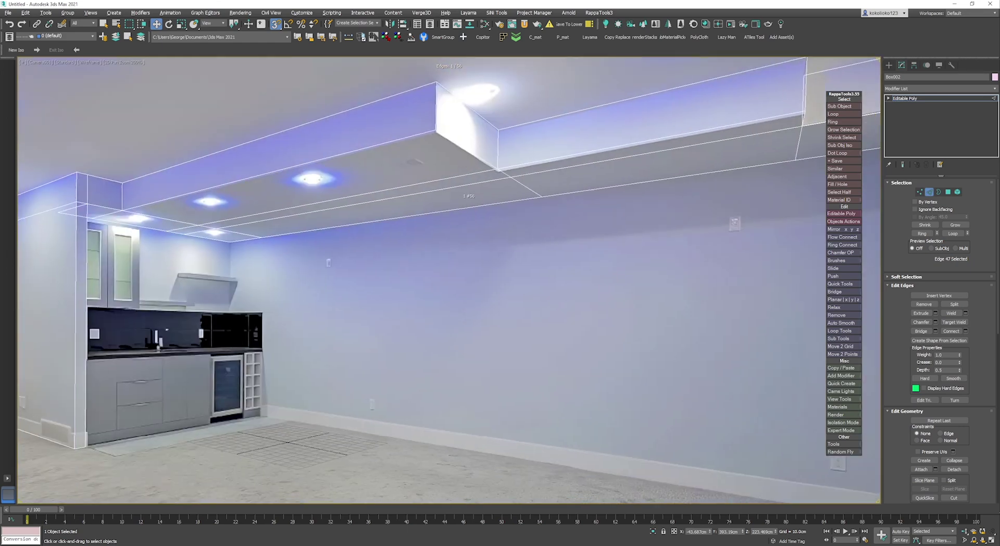
pyautogui.scroll(3, 500, 161)
pyautogui.press('1')
pyautogui.scroll(-4, 486, 184)
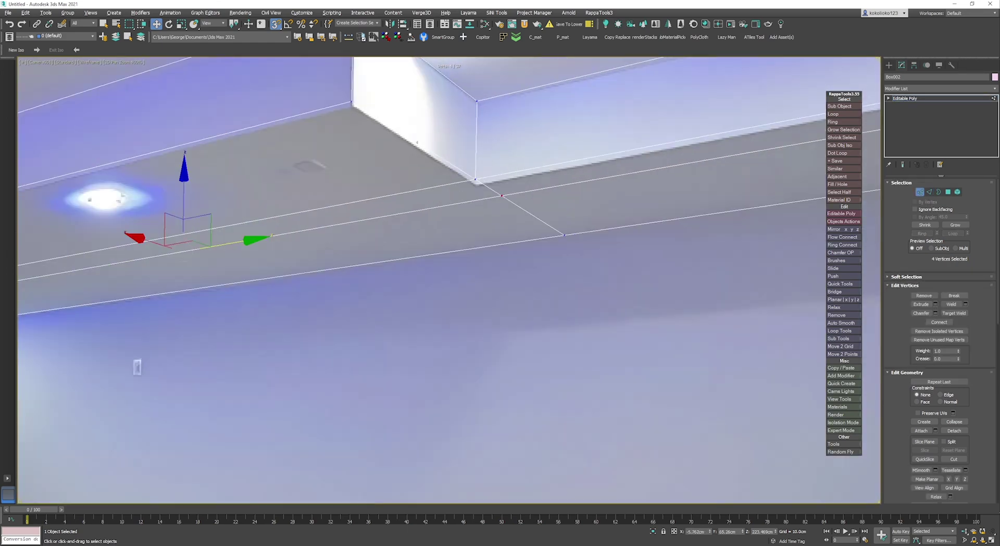
pyautogui.moveTo(250, 208); pyautogui.dragTo(574, 187, button='middle')
pyautogui.scroll(2, 234, 265)
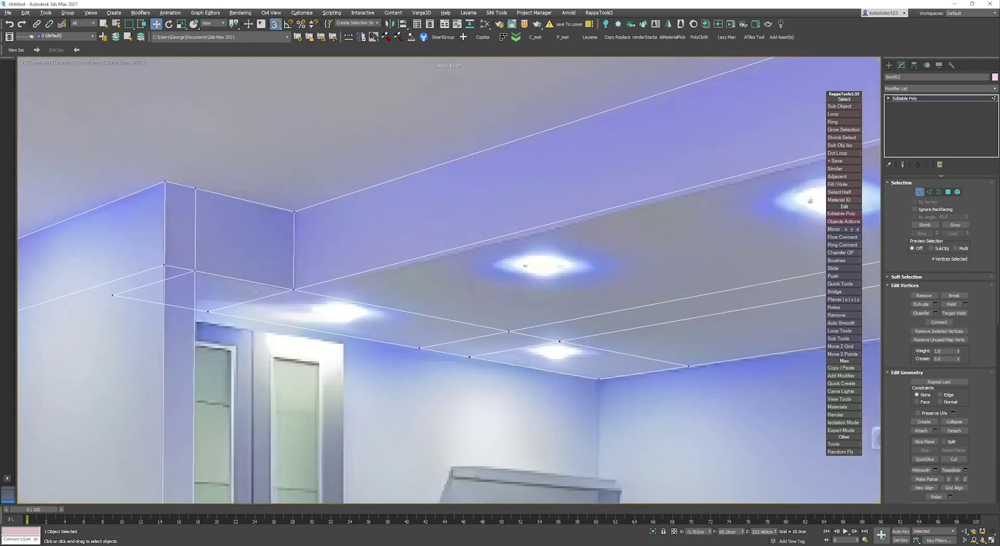
pyautogui.scroll(-2, 269, 283)
pyautogui.moveTo(557, 222); pyautogui.dragTo(397, 260, button='middle')
# Try to lower the bulkhead's bottom corner vertices individually onto its lower edge in the photo
pyautogui.click(565, 210)
pyautogui.scroll(3, 565, 187)
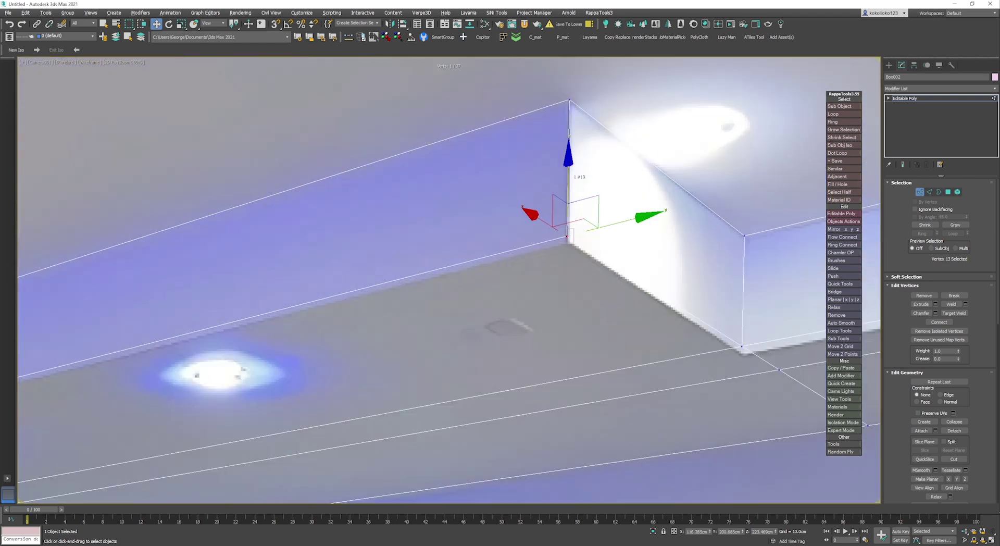
pyautogui.moveTo(568, 185); pyautogui.dragTo(568, 191)
pyautogui.moveTo(695, 212); pyautogui.dragTo(327, 213, button='middle')
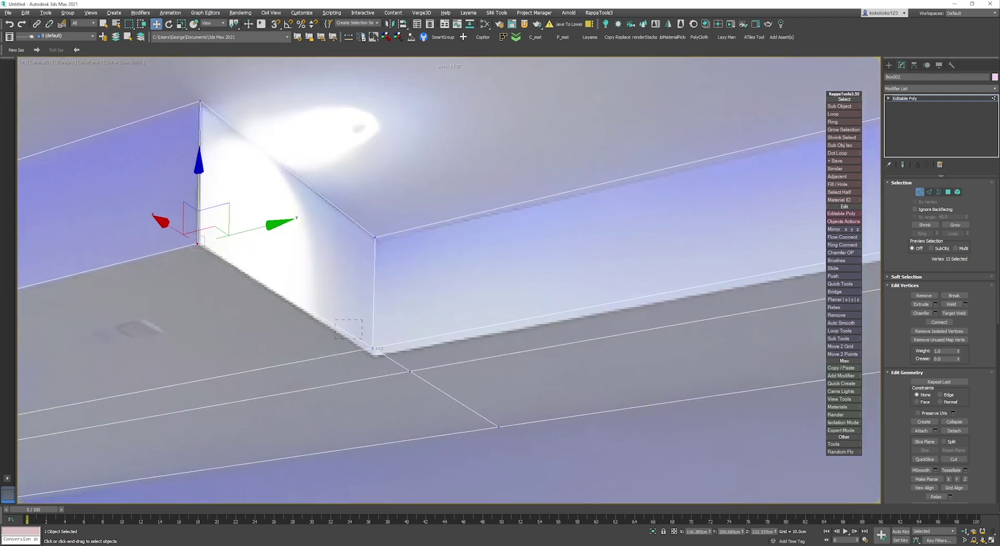
pyautogui.moveTo(362, 339); pyautogui.dragTo(378, 353)
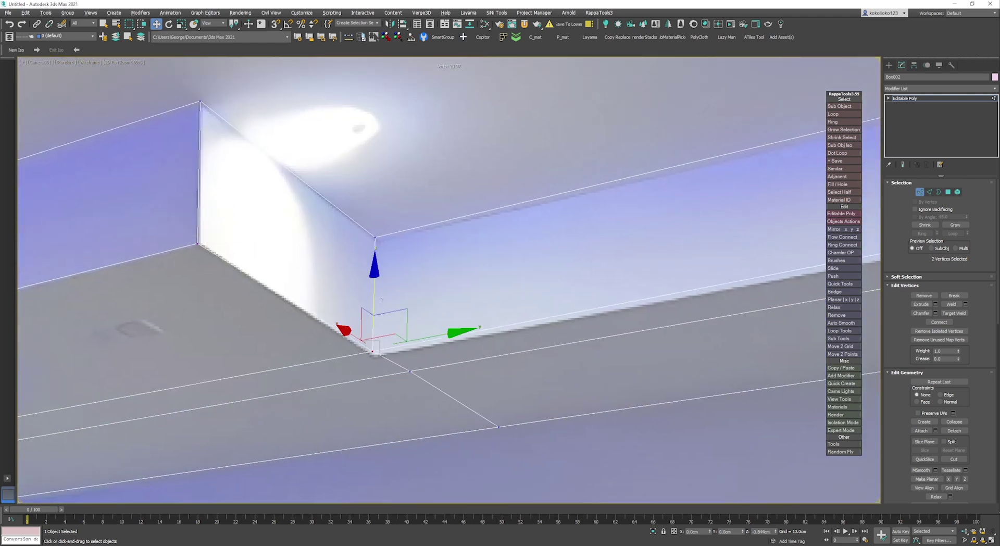
pyautogui.moveTo(469, 260); pyautogui.dragTo(211, 288, button='middle')
pyautogui.moveTo(290, 330); pyautogui.dragTo(285, 329, button='middle')
pyautogui.moveTo(715, 244); pyautogui.dragTo(741, 273)
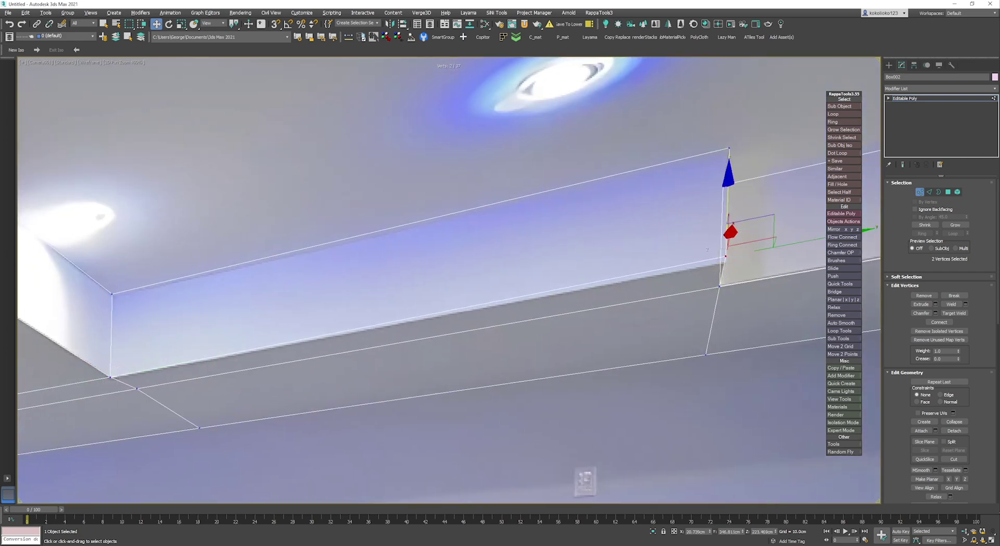
pyautogui.scroll(-1, 647, 267)
# Select the bulkhead's bottom and underside vertices together and lower them slightly to match the photo
pyautogui.moveTo(368, 309); pyautogui.dragTo(386, 325)
pyautogui.moveTo(304, 268); pyautogui.dragTo(327, 302)
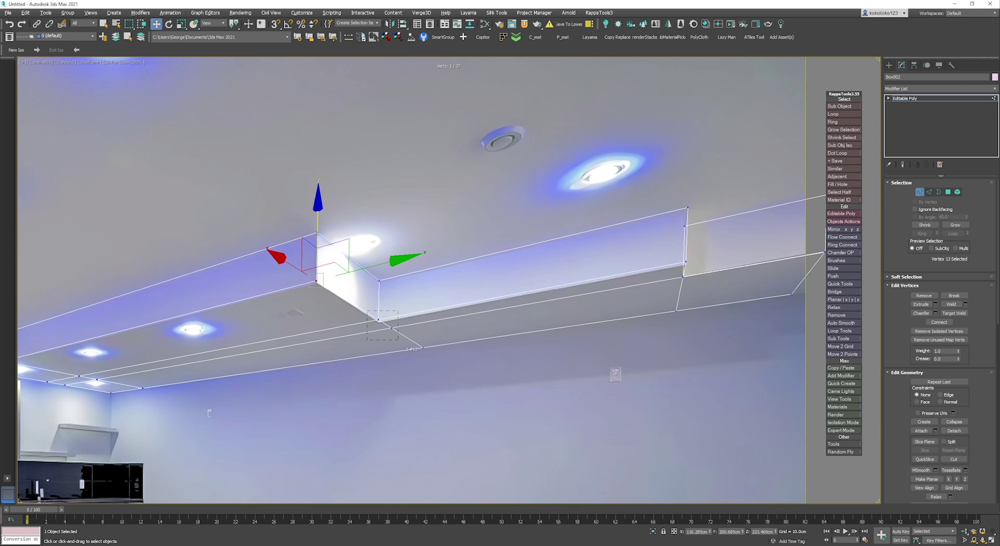
pyautogui.keyDown('ctrl'); pyautogui.moveTo(399, 340); pyautogui.dragTo(436, 359); pyautogui.keyUp('ctrl')
pyautogui.keyDown('ctrl'); pyautogui.moveTo(662, 298); pyautogui.dragTo(691, 325); pyautogui.keyUp('ctrl')
pyautogui.keyDown('ctrl'); pyautogui.moveTo(670, 250); pyautogui.dragTo(715, 272); pyautogui.keyUp('ctrl')
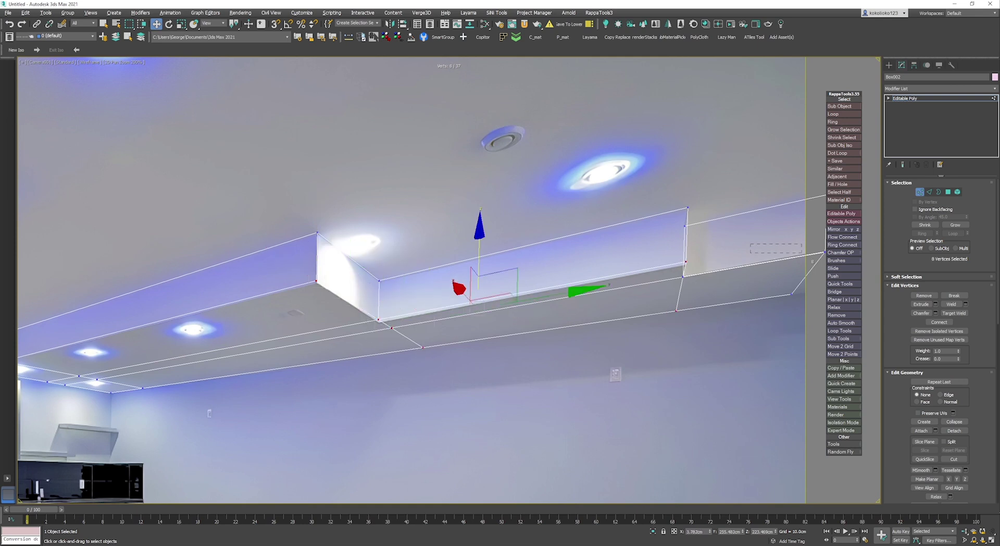
pyautogui.keyDown('ctrl'); pyautogui.moveTo(819, 254); pyautogui.dragTo(834, 264); pyautogui.keyUp('ctrl')
pyautogui.keyDown('ctrl'); pyautogui.moveTo(777, 282); pyautogui.dragTo(805, 306); pyautogui.keyUp('ctrl')
pyautogui.keyDown('ctrl'); pyautogui.moveTo(670, 268); pyautogui.dragTo(697, 287); pyautogui.keyUp('ctrl')
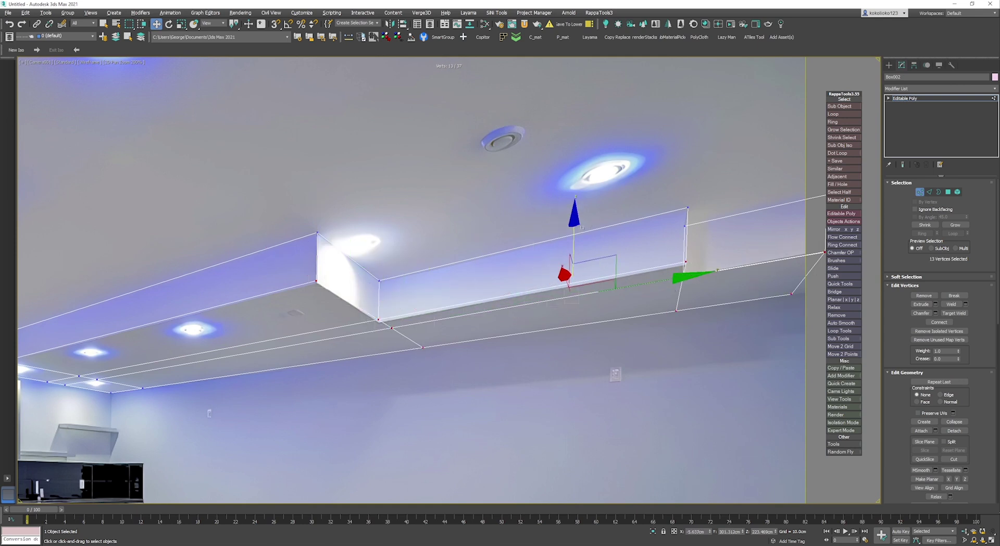
pyautogui.moveTo(584, 232); pyautogui.dragTo(586, 234)
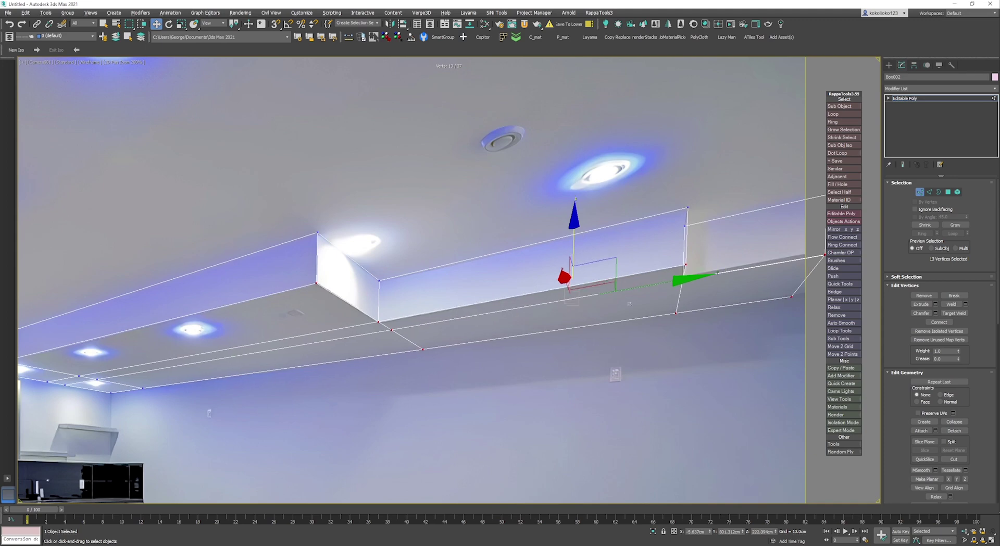
# Display the model shaded with edged faces and check the walls and bulkhead against the photo
pyautogui.scroll(4, 651, 297)
pyautogui.scroll(-3, 714, 310)
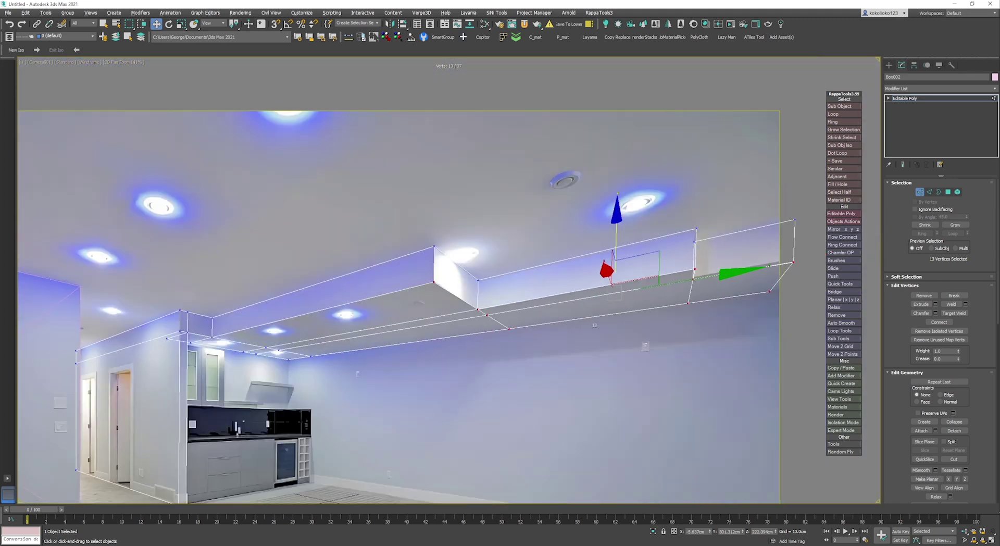
pyautogui.moveTo(260, 337); pyautogui.dragTo(379, 297, button='middle')
pyautogui.scroll(1, 378, 302)
pyautogui.press('F3')
pyautogui.press('F4')
pyautogui.scroll(-2, 403, 311)
pyautogui.press('F4')
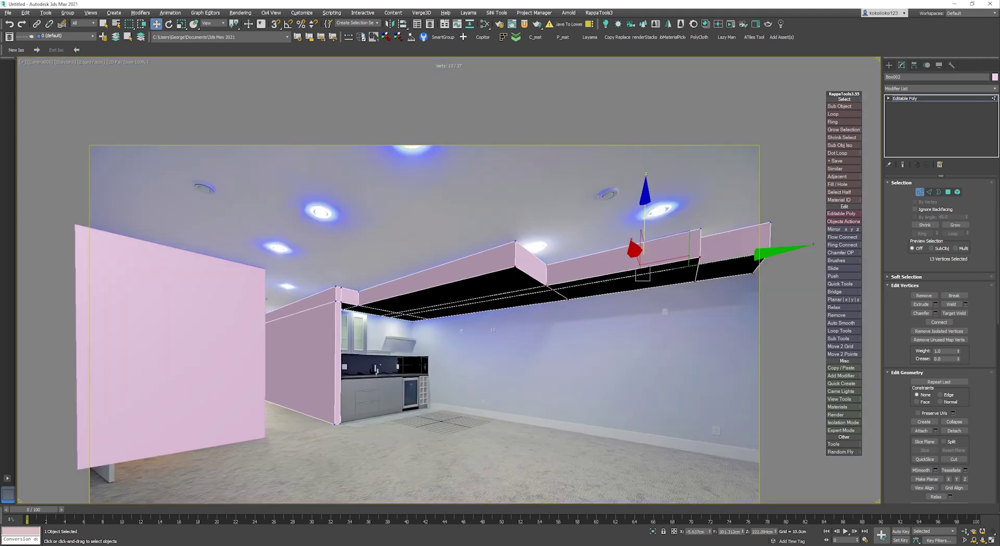
# Return to wireframe display and reselect the kitchen corner box as a whole object
pyautogui.scroll(1, 462, 334)
pyautogui.press('1')
pyautogui.press('F3')
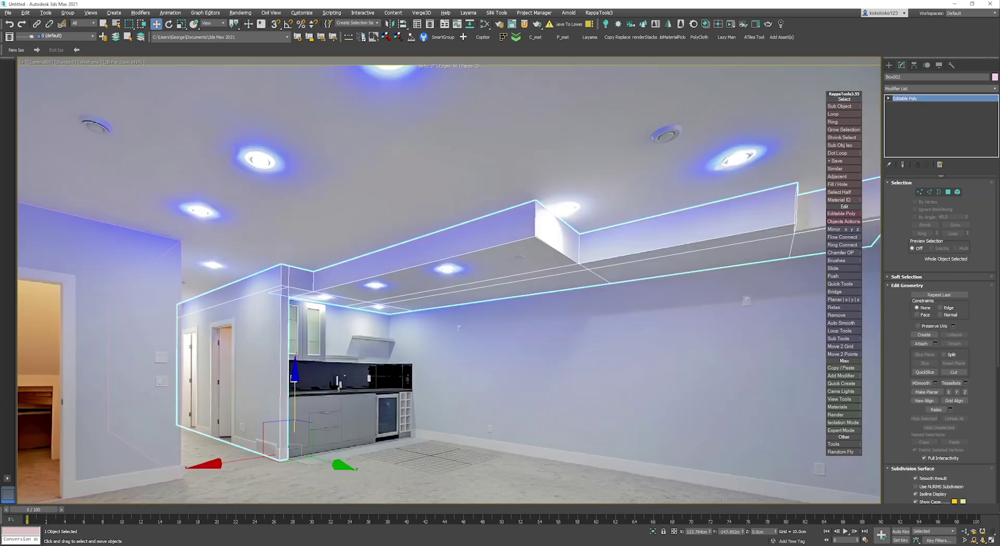
pyautogui.moveTo(458, 333); pyautogui.dragTo(449, 265, button='middle')
pyautogui.click(443, 268)
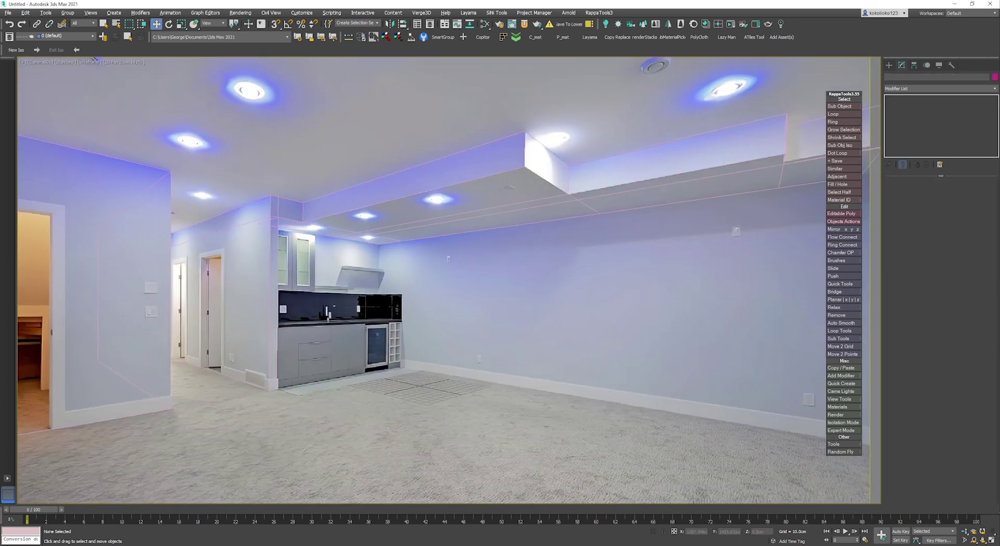
pyautogui.scroll(1, 278, 287)
pyautogui.click(273, 287)
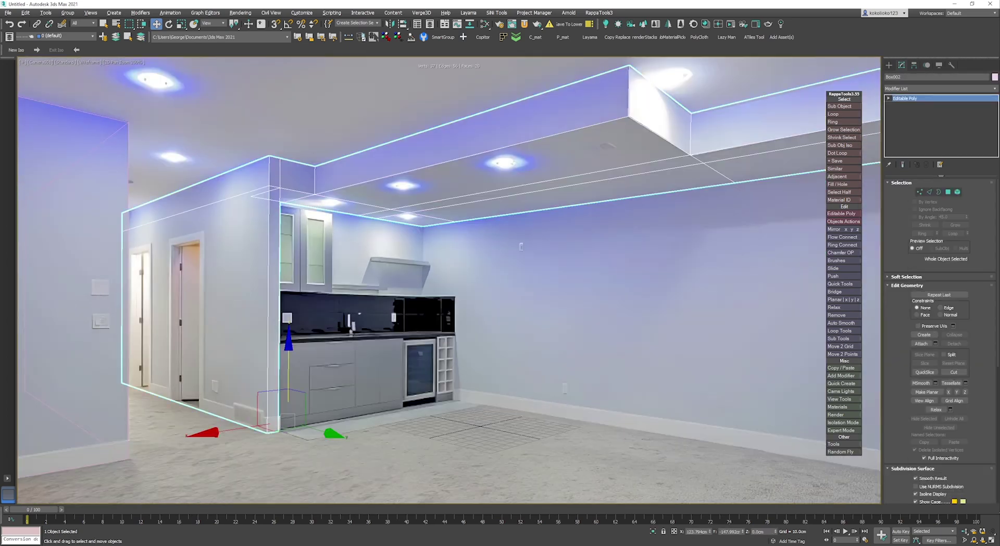
# Extrude the wall's vertical edge beside the cabinets about 57 cm backward to form the side of the kitchen recess
pyautogui.press('2')
pyautogui.click(280, 394)
pyautogui.keyDown('shift'); pyautogui.moveTo(312, 311); pyautogui.dragTo(252, 196); pyautogui.keyUp('shift')
pyautogui.press('s')
pyautogui.press('2')
pyautogui.scroll(1, 245, 378)
pyautogui.moveTo(245, 379); pyautogui.dragTo(299, 363, button='middle')
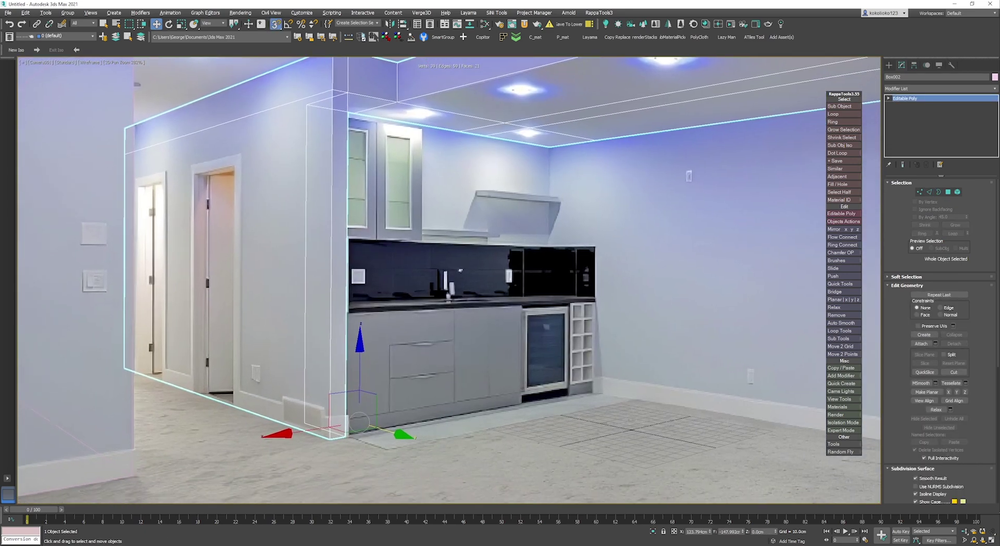
# Measure the depth of the kitchen recess side along the floor between its two bottom vertices
pyautogui.press('space')
pyautogui.click(52, 148)
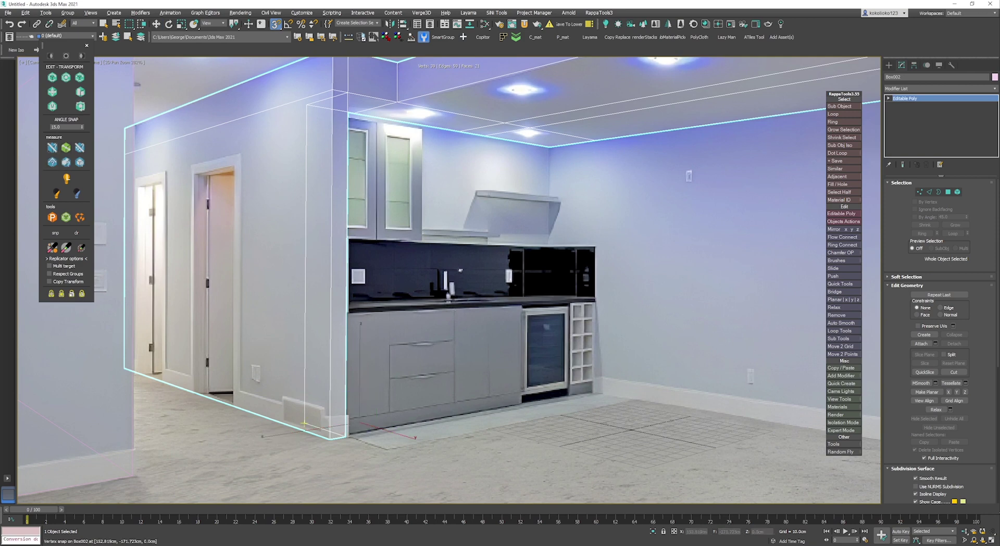
pyautogui.scroll(5, 344, 437)
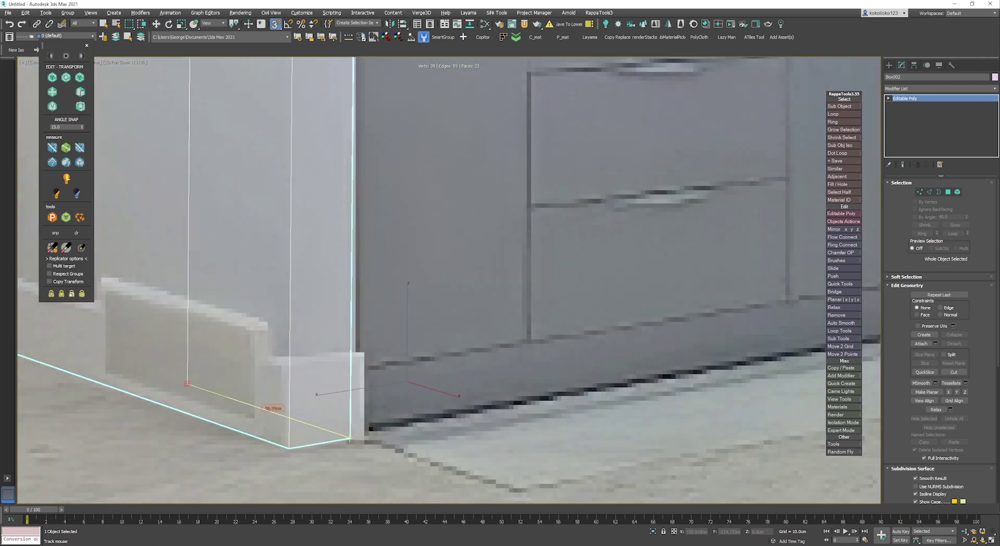
pyautogui.scroll(-4, 349, 439)
pyautogui.rightClick(198, 284)
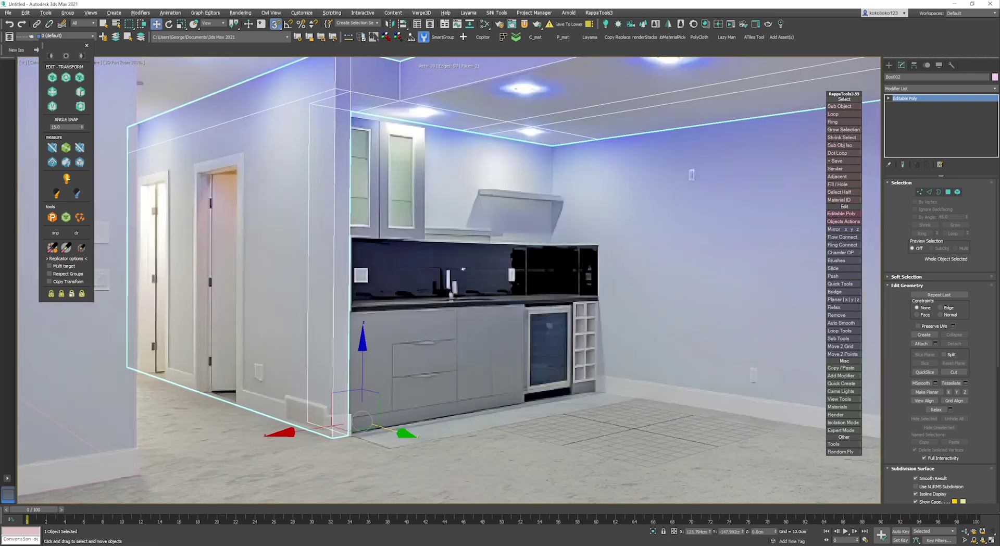
# Extrude the recess's inner vertical edge behind the cabinets to the room corner, forming the kitchen back wall
pyautogui.scroll(-1, 530, 299)
pyautogui.moveTo(531, 299); pyautogui.dragTo(447, 343, button='middle')
pyautogui.press('2')
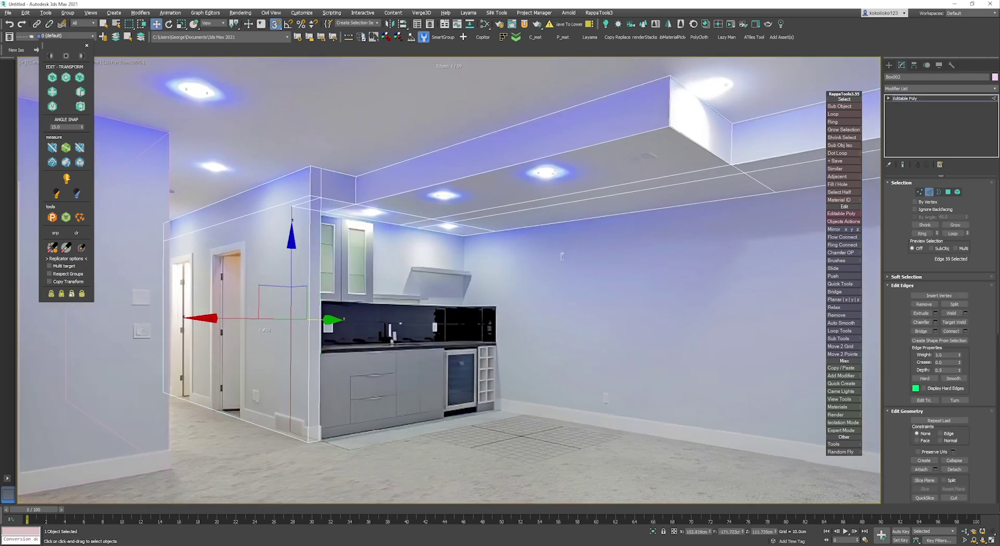
pyautogui.keyDown('shift'); pyautogui.moveTo(250, 318); pyautogui.dragTo(475, 267); pyautogui.keyUp('shift')
pyautogui.press('s')
pyautogui.press('s')
# Extrude the room corner's vertical edge with snapping along the long wall to the bulkhead's far end
pyautogui.scroll(-1, 474, 268)
pyautogui.moveTo(474, 268); pyautogui.dragTo(279, 285, button='middle')
pyautogui.scroll(-1, 337, 267)
pyautogui.keyDown('shift'); pyautogui.moveTo(319, 311); pyautogui.dragTo(614, 222); pyautogui.keyUp('shift')
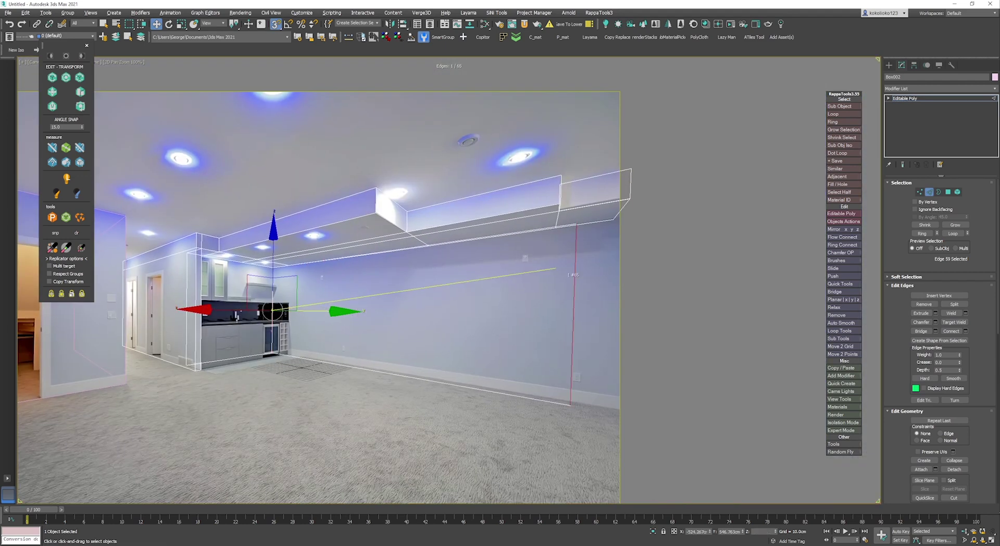
pyautogui.scroll(4, 613, 224)
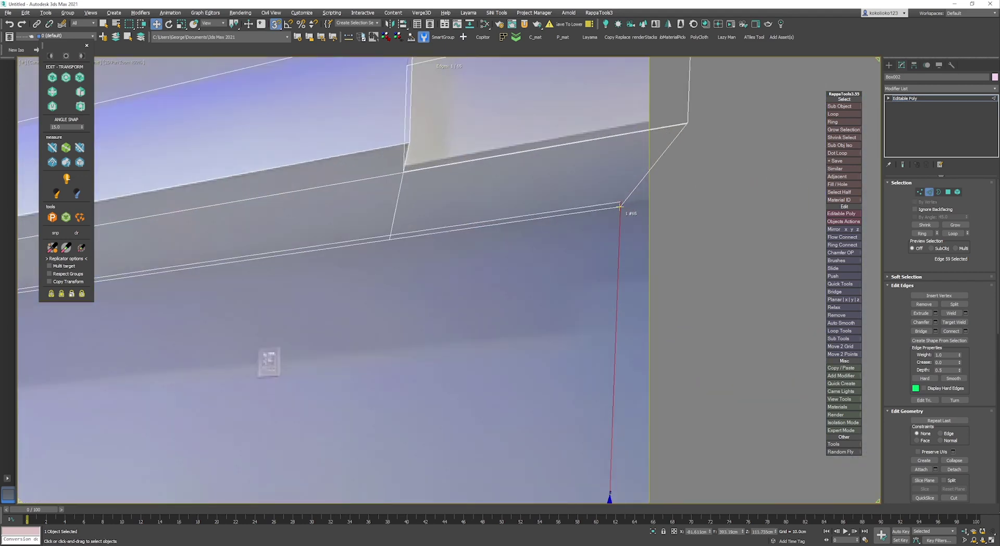
pyautogui.press('1')
pyautogui.scroll(-4, 607, 227)
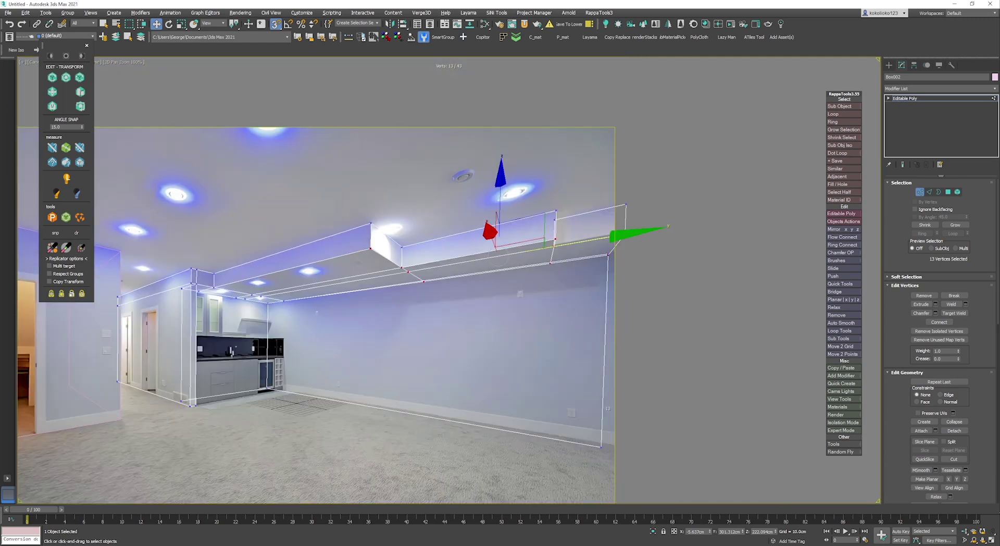
pyautogui.press('1')
pyautogui.scroll(2, 291, 399)
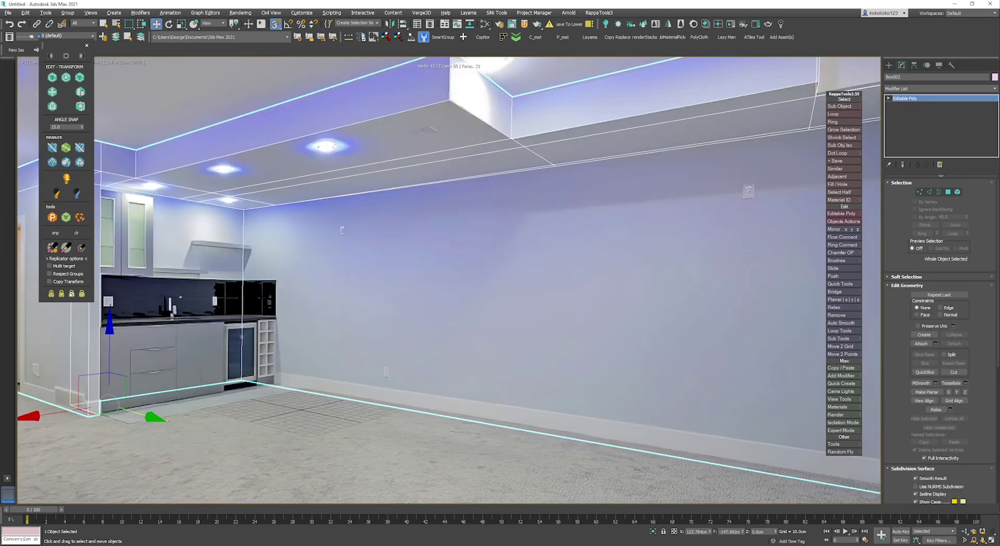
# Select the kitchen back wall polygon and shift it so its edge lines up with the room corner in the photo
pyautogui.moveTo(625, 365); pyautogui.dragTo(639, 311, button='middle')
pyautogui.scroll(-1, 639, 311)
pyautogui.press('4')
pyautogui.click(542, 289)
pyautogui.moveTo(541, 288); pyautogui.dragTo(340, 328, button='middle')
pyautogui.press('s')
pyautogui.press('F3')
pyautogui.press('F2')
pyautogui.press('F3')
pyautogui.moveTo(286, 303); pyautogui.dragTo(296, 304)
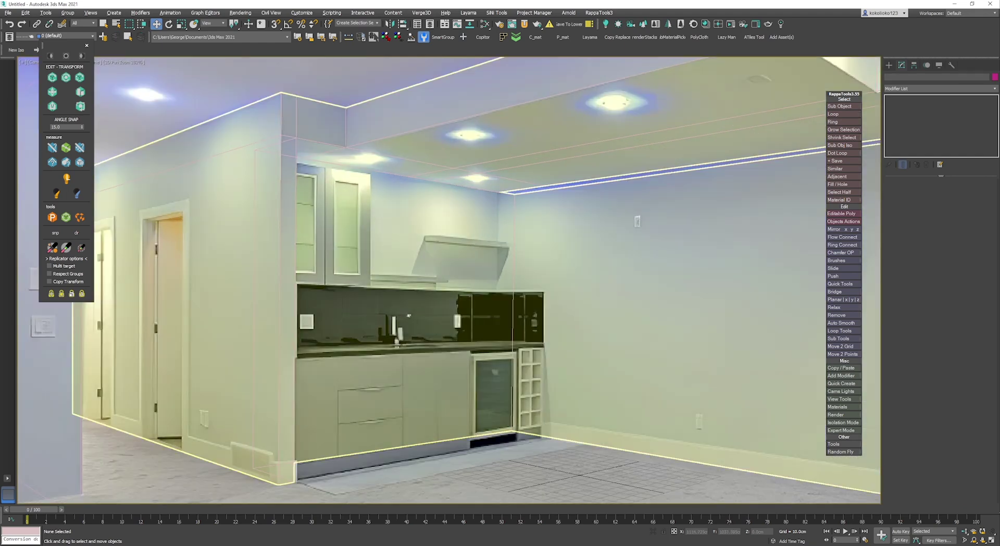
pyautogui.click(409, 315)
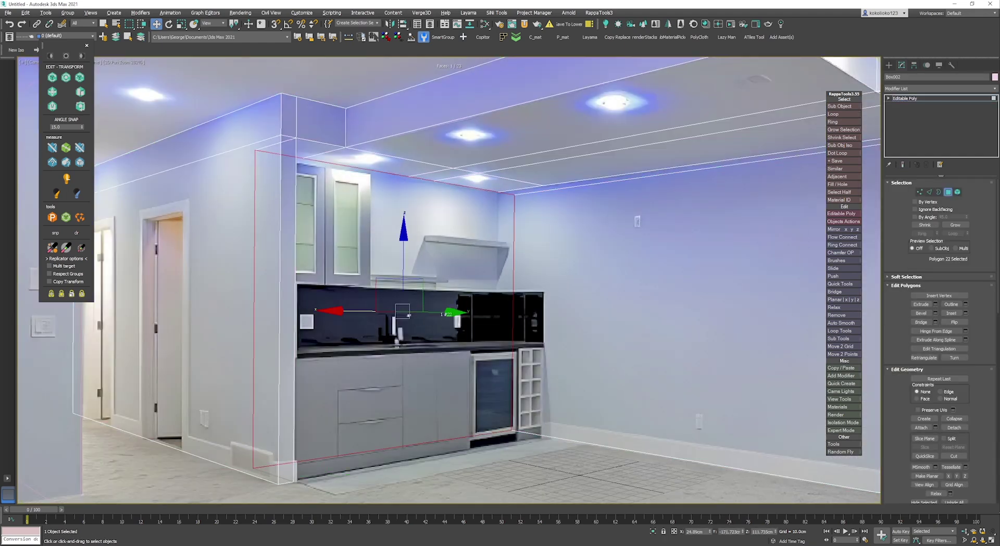
pyautogui.moveTo(436, 312); pyautogui.dragTo(421, 309)
# Move the long wall's far vertical edge outward past the border of the photo
pyautogui.scroll(-2, 409, 316)
pyautogui.moveTo(409, 315)
pyautogui.mouseDown(button='middle')
pyautogui.moveTo(224, 314)
pyautogui.moveTo(32, 351)
pyautogui.mouseUp(button='middle')
pyautogui.press('F3')
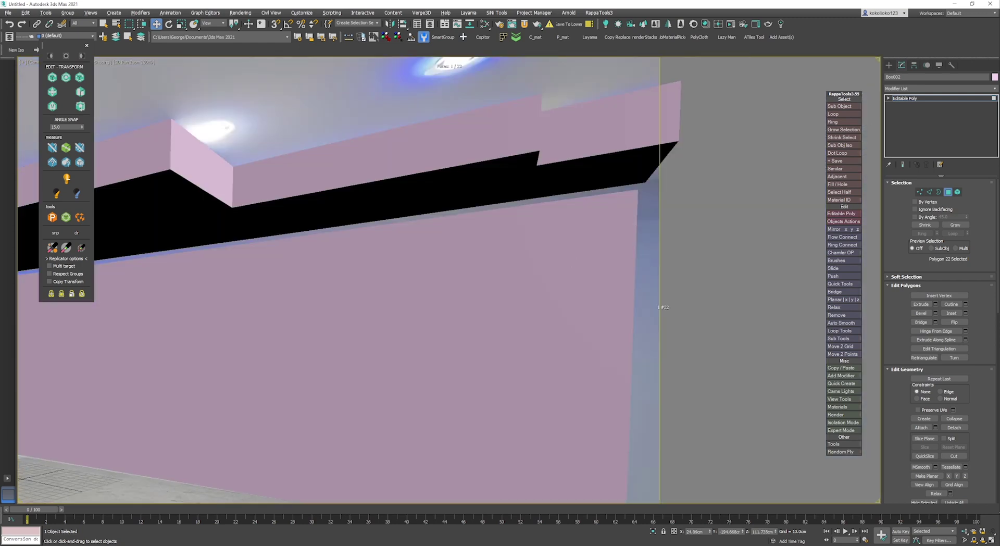
pyautogui.scroll(-3, 649, 326)
pyautogui.press('2')
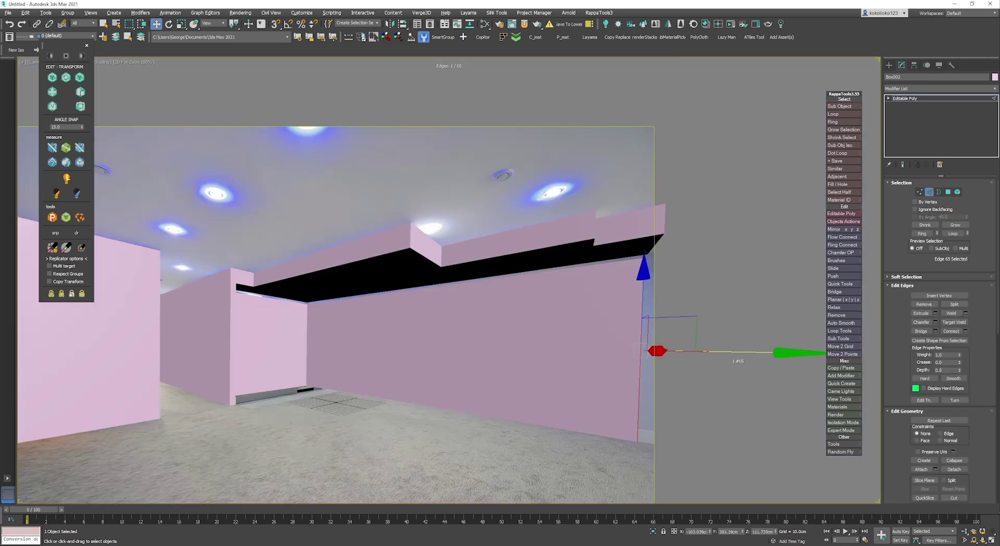
pyautogui.moveTo(736, 352); pyautogui.dragTo(757, 353)
pyautogui.scroll(1, 591, 258)
# Select the top vertices of the long wall and kitchen back wall together and snap them to the bulkhead's underside height
pyautogui.press('F3')
pyautogui.press('1')
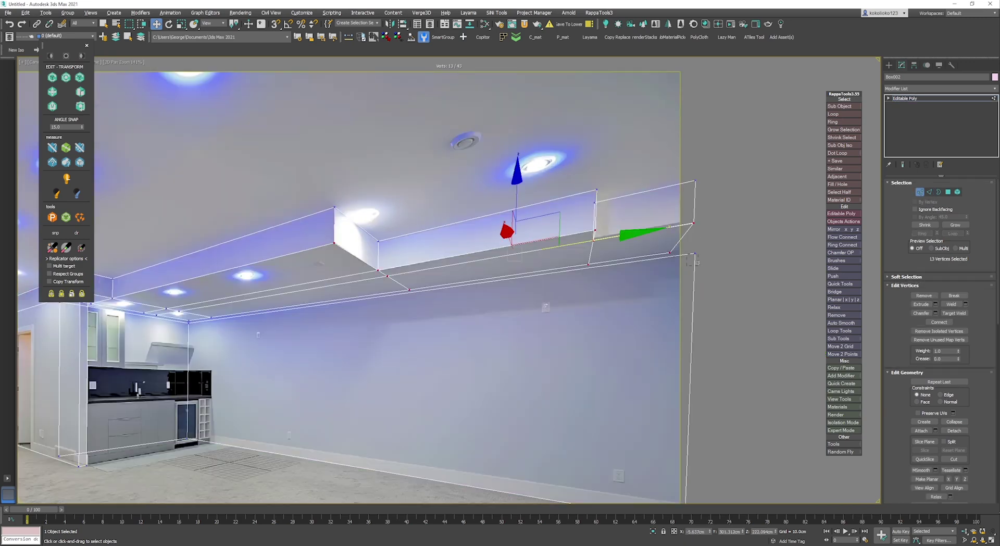
pyautogui.click(695, 254)
pyautogui.scroll(2, 153, 322)
pyautogui.keyDown('ctrl'); pyautogui.click(224, 322); pyautogui.keyUp('ctrl')
pyautogui.moveTo(226, 326); pyautogui.dragTo(466, 321, button='middle')
pyautogui.keyDown('ctrl'); pyautogui.click(208, 275); pyautogui.keyUp('ctrl')
pyautogui.moveTo(576, 229); pyautogui.dragTo(465, 314)
# Select the top edges of the kitchen back wall and long wall along the bulkhead's underside
pyautogui.press('s')
pyautogui.press('2')
pyautogui.click(424, 307)
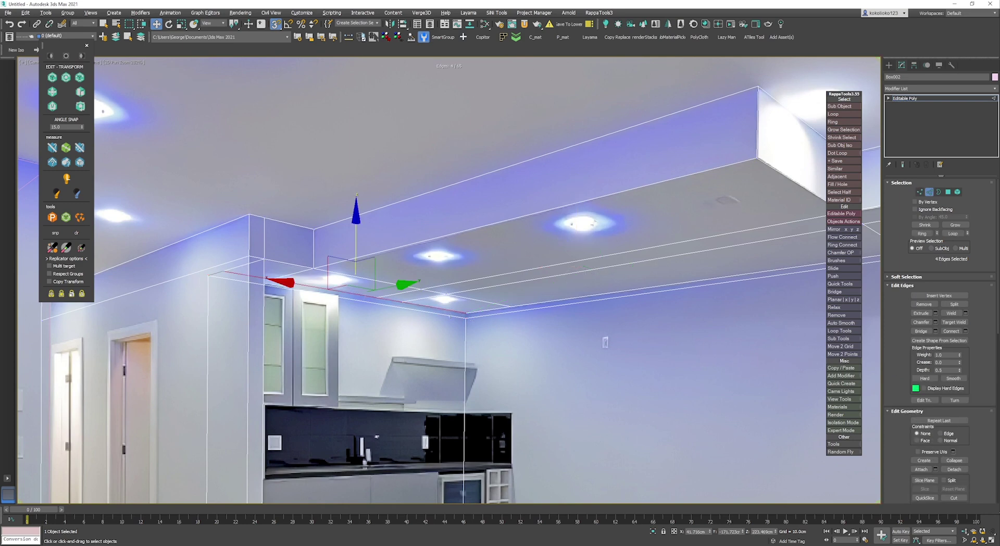
pyautogui.keyDown('ctrl'); pyautogui.click(412, 306); pyautogui.keyUp('ctrl')
pyautogui.keyDown('ctrl'); pyautogui.click(536, 303); pyautogui.keyUp('ctrl')
# Move the far corner vertex of the bulkhead's underside outward to meet the top end of the long wall
pyautogui.scroll(-2, 544, 301)
pyautogui.moveTo(544, 301); pyautogui.dragTo(188, 293, button='middle')
pyautogui.scroll(1, 598, 264)
pyautogui.press('F3')
pyautogui.click(655, 203)
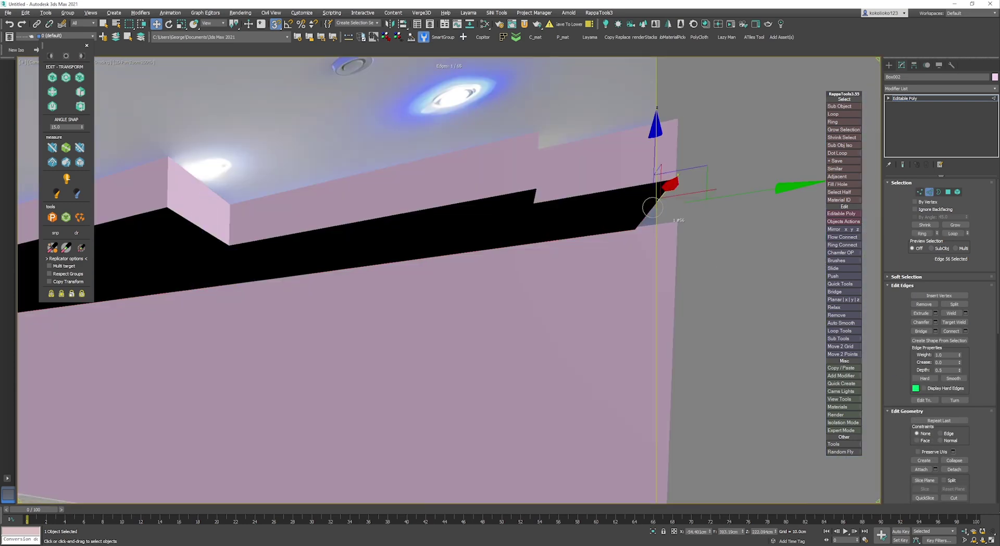
pyautogui.press('1')
pyautogui.click(636, 229)
pyautogui.moveTo(635, 228); pyautogui.dragTo(677, 223)
pyautogui.press('1')
# Compare the whole wall and bulkhead model with the photo in wireframe and shaded display, ending in shaded display
pyautogui.scroll(-2, 658, 278)
pyautogui.press('F3')
pyautogui.scroll(1, 569, 344)
pyautogui.moveTo(568, 344)
pyautogui.mouseDown(button='middle')
pyautogui.moveTo(512, 335)
pyautogui.moveTo(526, 305)
pyautogui.mouseUp(button='middle')
pyautogui.press('F3')
pyautogui.press('F3')
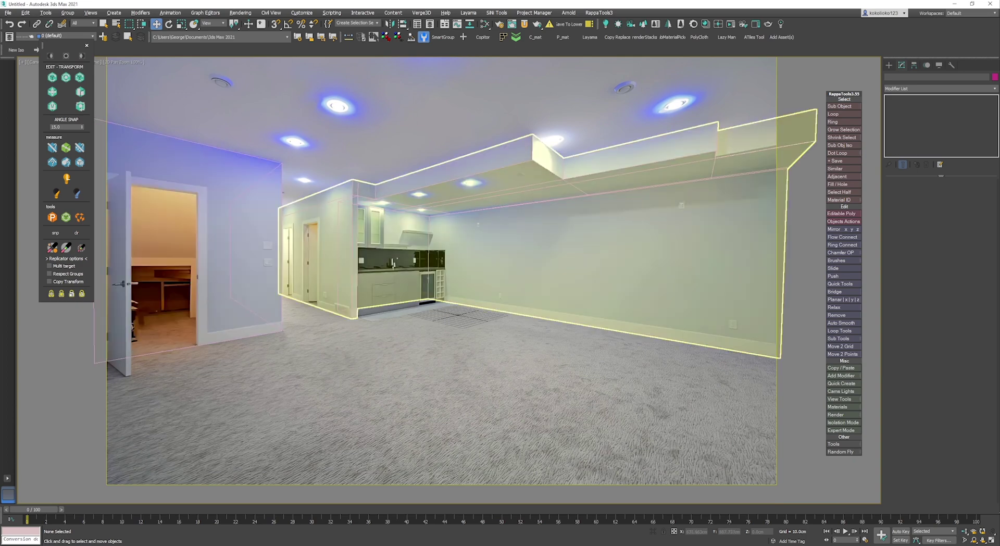
pyautogui.moveTo(541, 255); pyautogui.dragTo(478, 263, button='middle')
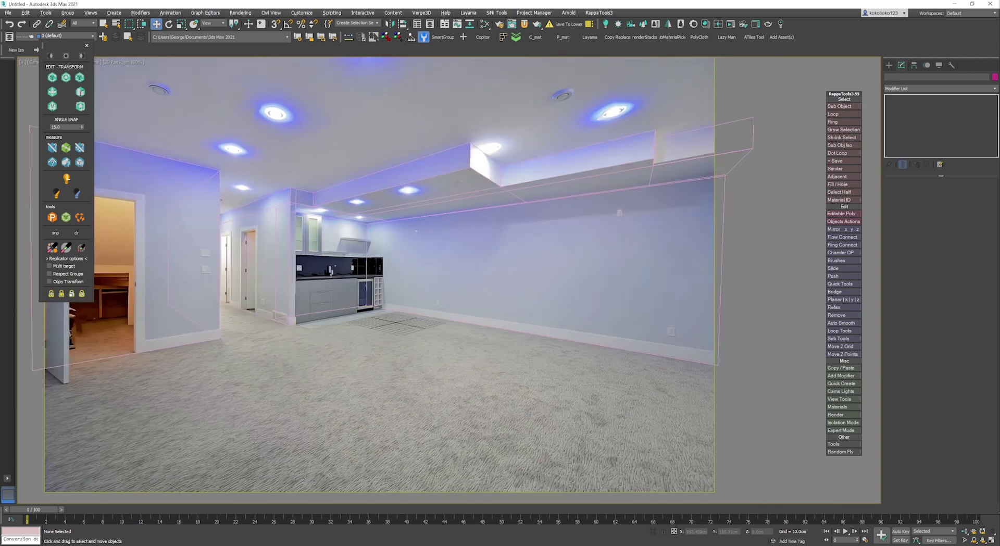
pyautogui.press('F3')
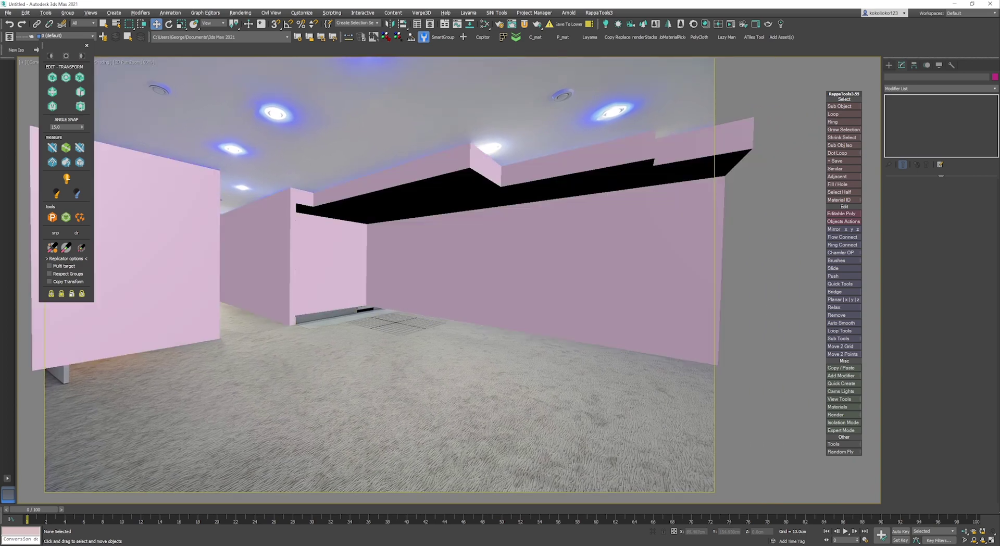
# Create a floor plane starting from the kitchen room corner and extending forward across the carpet
pyautogui.click(889, 65)
pyautogui.click(954, 137)
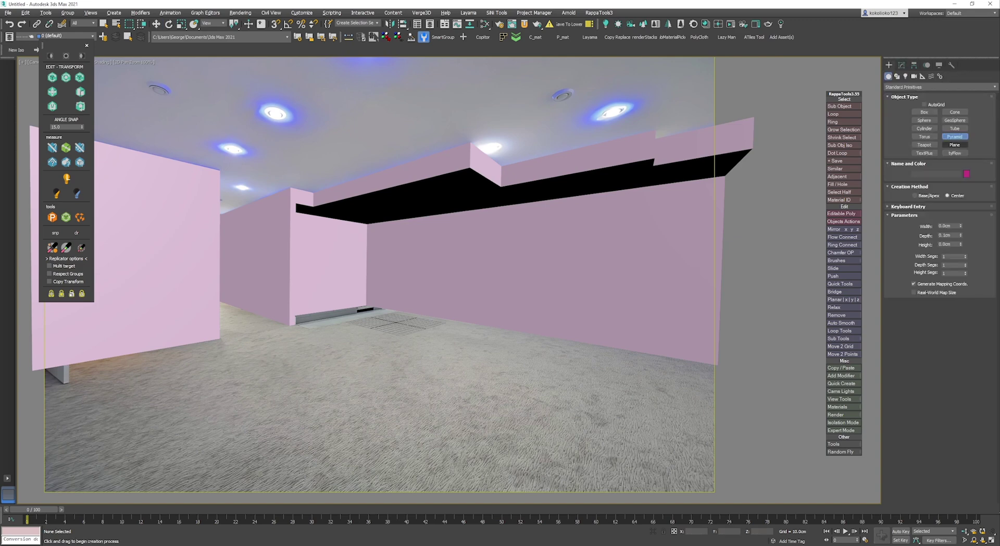
pyautogui.click(954, 145)
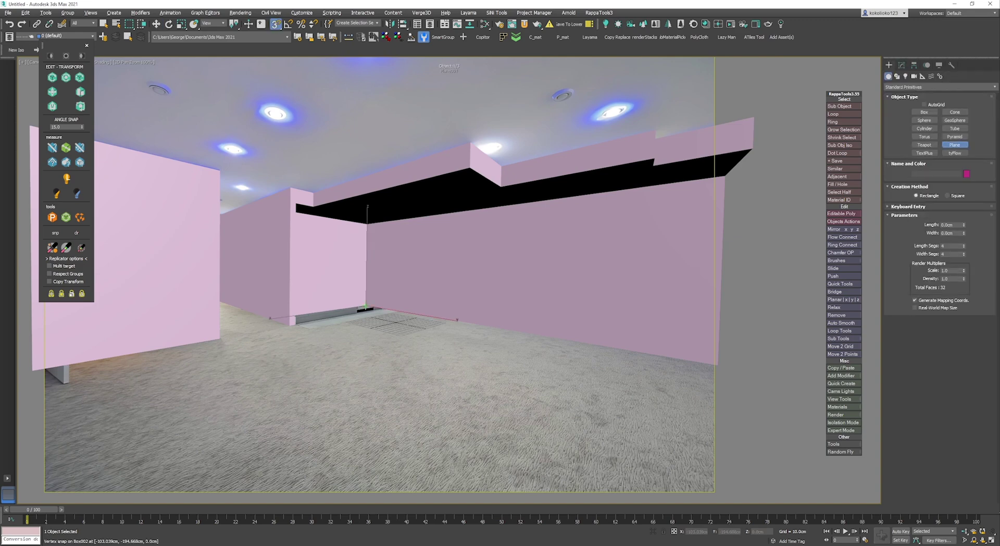
pyautogui.moveTo(366, 306); pyautogui.dragTo(380, 518)
pyautogui.scroll(-3, 420, 323)
pyautogui.scroll(2, 420, 322)
pyautogui.press('w')
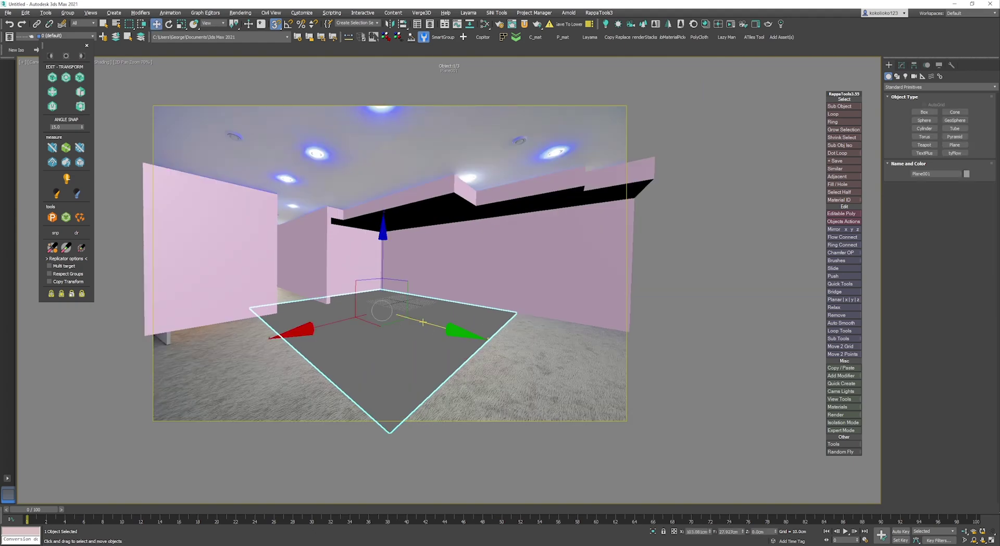
# Scale up the floor plane with edged faces shown until it covers the whole visible floor, and deselect it
pyautogui.press('F4')
pyautogui.press('r')
pyautogui.press('s')
pyautogui.moveTo(423, 323); pyautogui.dragTo(377, 251)
pyautogui.scroll(2, 376, 251)
pyautogui.press('w')
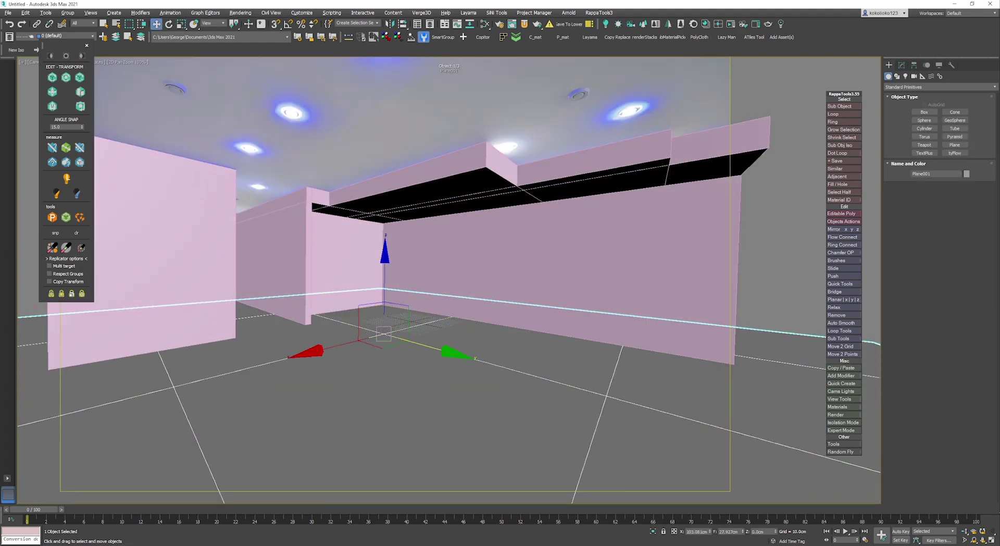
pyautogui.click(406, 127)
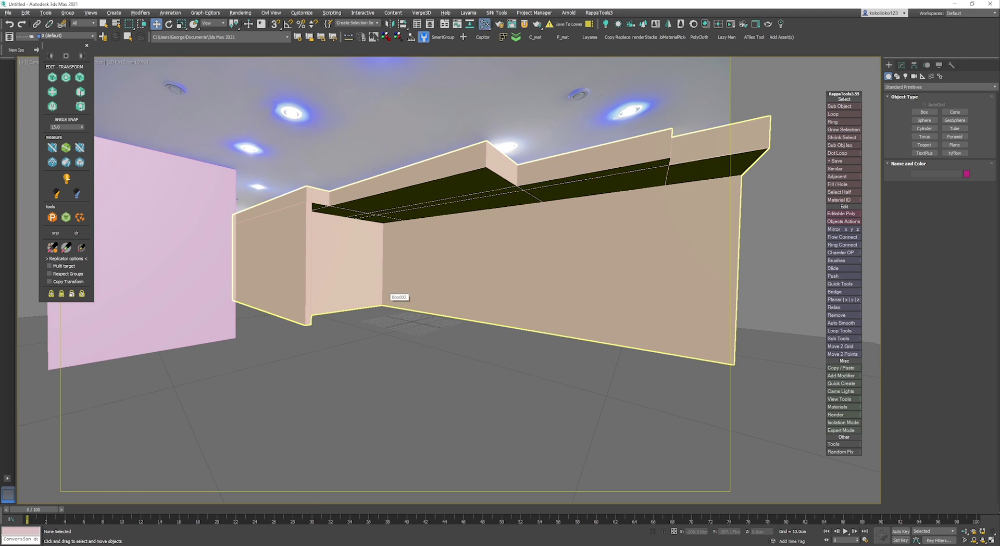
# Open the Slate Material Editor, search the materials for "vs" and add VS_SHADOW CATCHER to the graph
pyautogui.press('m')
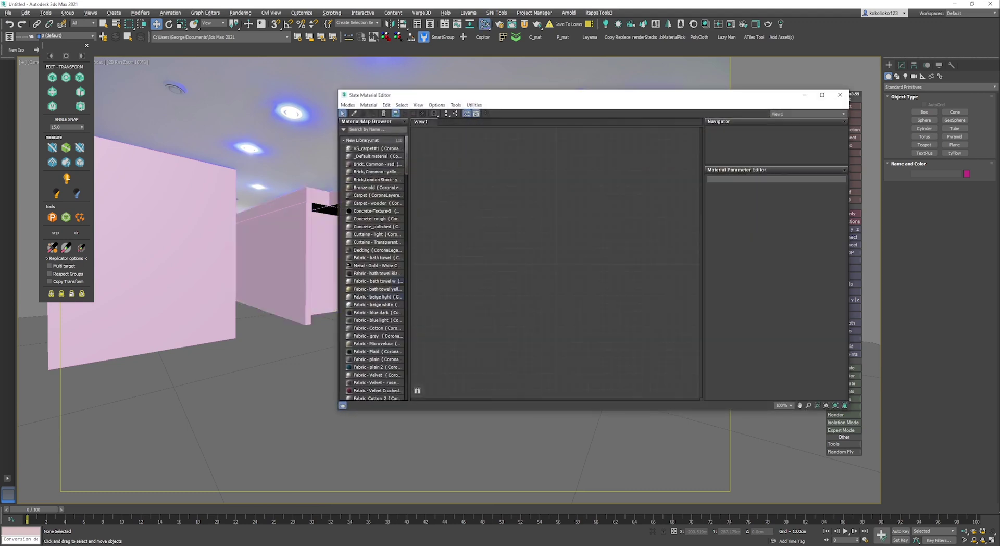
pyautogui.write('vs')
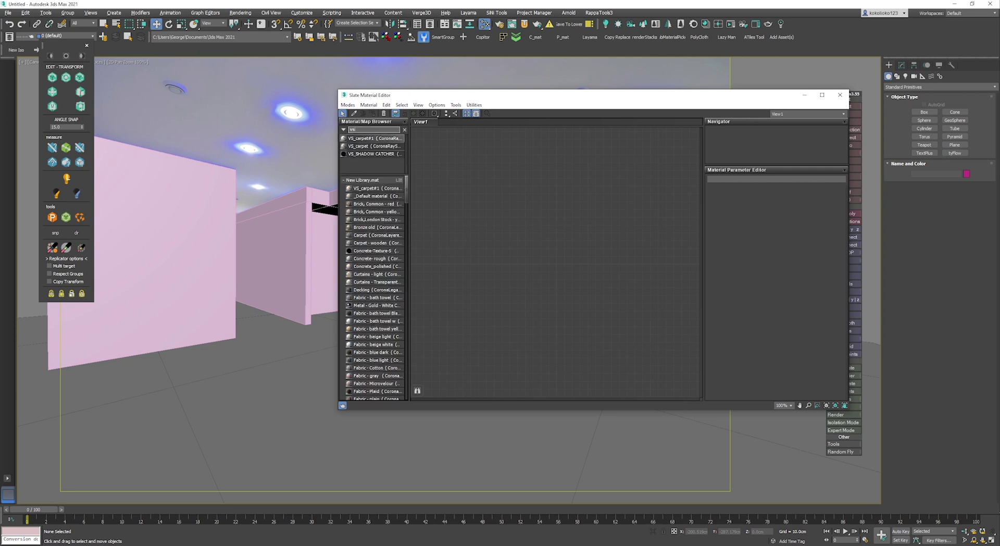
pyautogui.doubleClick(372, 154)
pyautogui.scroll(-1, 613, 240)
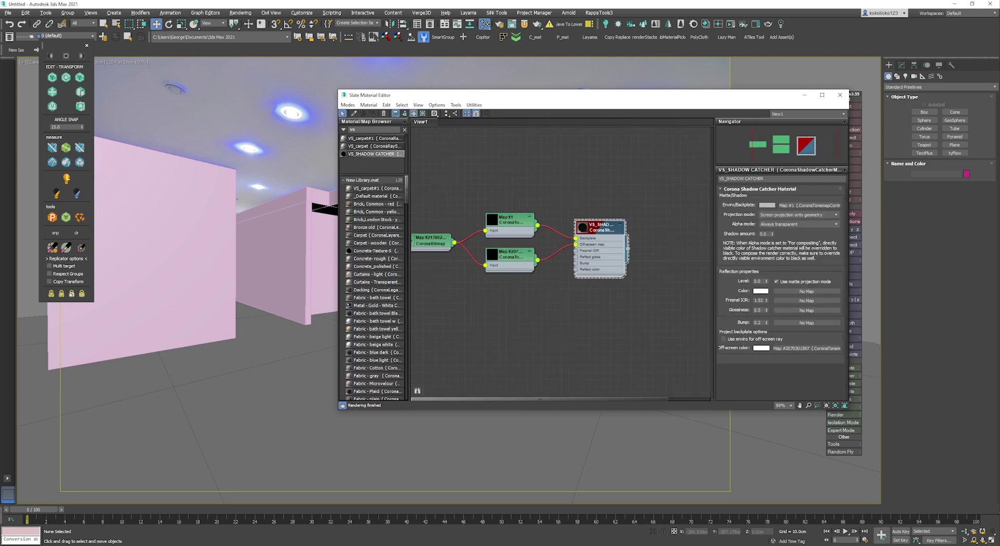
pyautogui.scroll(-1, 567, 256)
pyautogui.moveTo(568, 256); pyautogui.dragTo(615, 241, button='middle')
# Go through the projection mode and alpha mode options of the VS_SHADOW CATCHER material
pyautogui.click(798, 215)
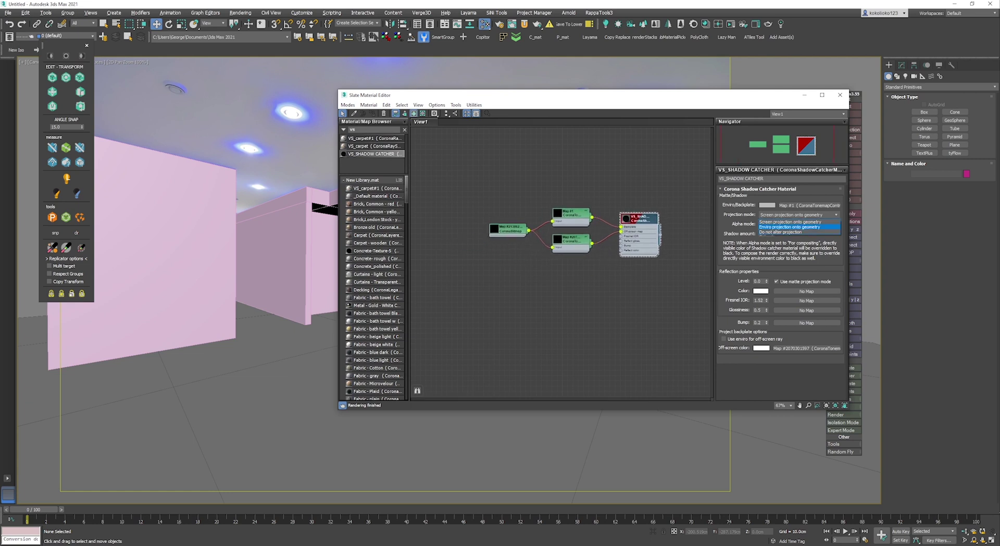
pyautogui.click(789, 227)
pyautogui.click(776, 225)
pyautogui.click(777, 237)
# Bring the edited room photo from File Explorer into the material graph as a bitmap feeding both Corona tonemap control maps
pyautogui.hotkey('alt', 'Tab')
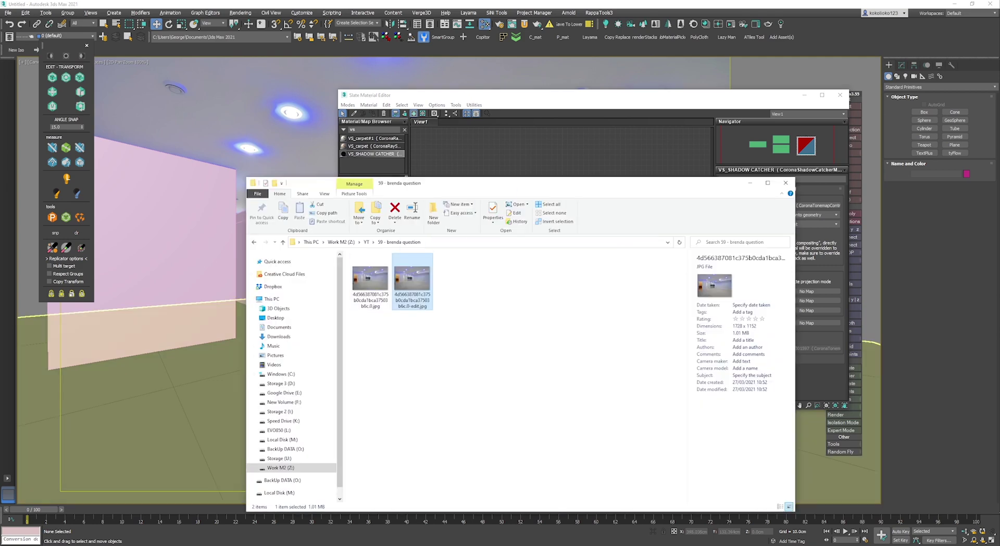
pyautogui.moveTo(411, 281); pyautogui.dragTo(526, 168)
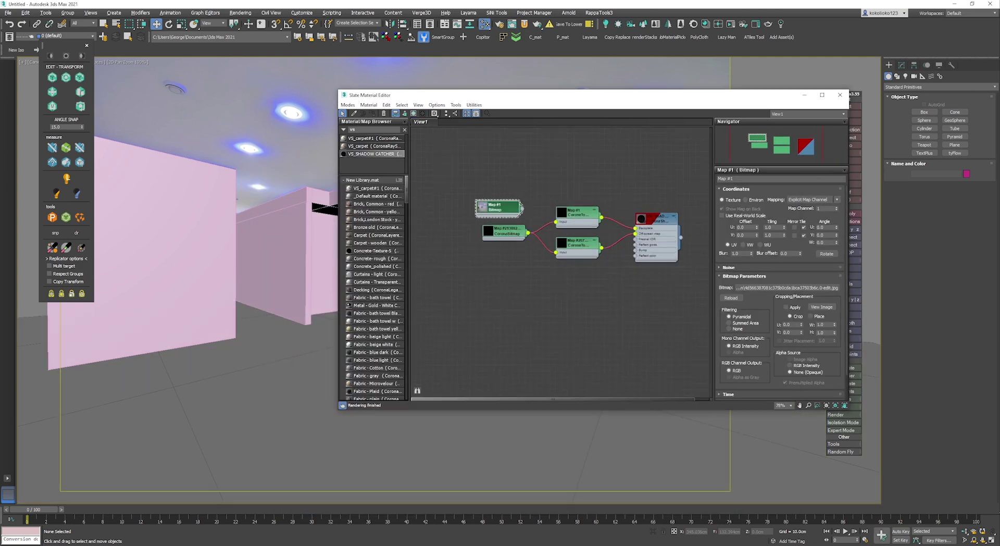
pyautogui.click(591, 211)
pyautogui.moveTo(519, 206); pyautogui.dragTo(563, 223)
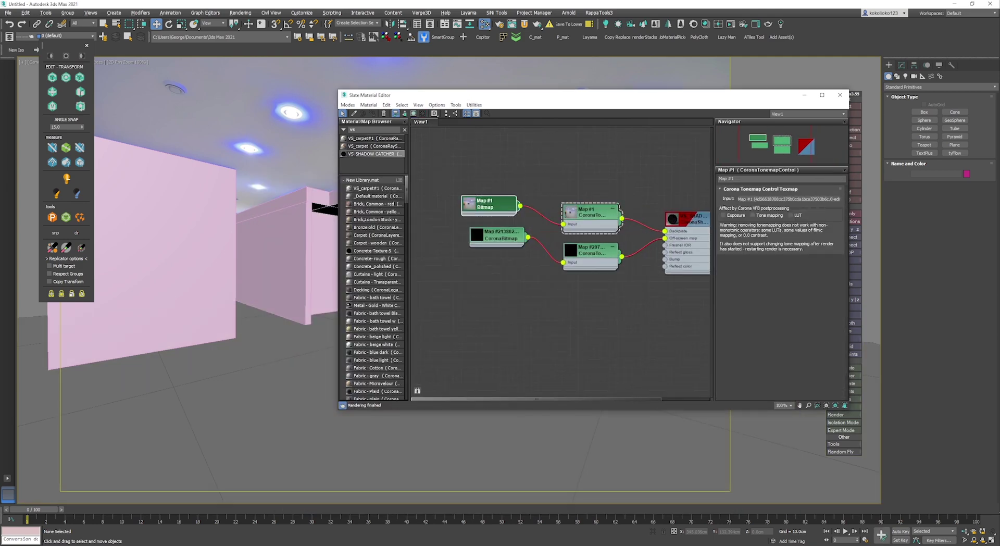
pyautogui.moveTo(587, 259); pyautogui.dragTo(563, 262)
pyautogui.click(592, 211)
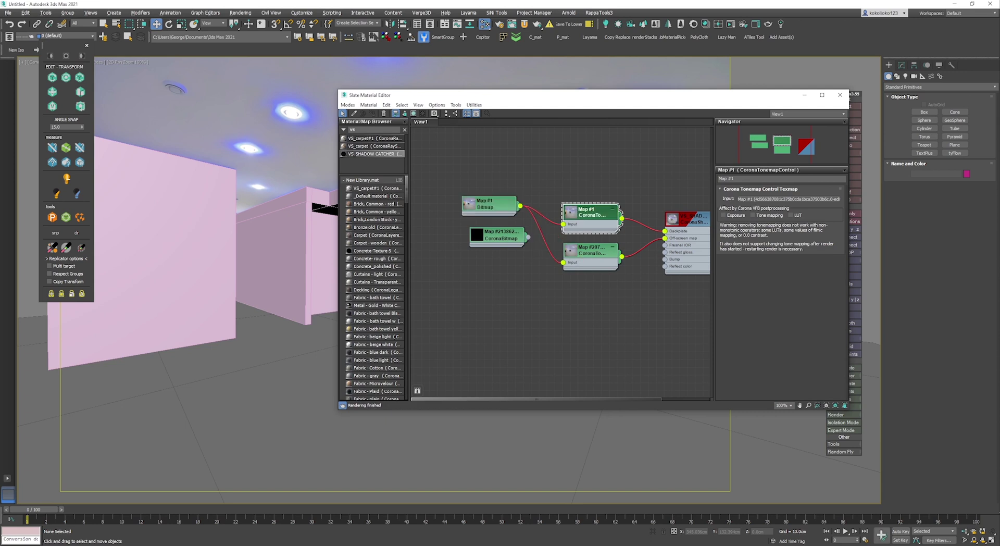
# Set the photo bitmap's coordinates to Environ with Screen mapping and its blur to 0.01
pyautogui.doubleClick(690, 220)
pyautogui.click(490, 204)
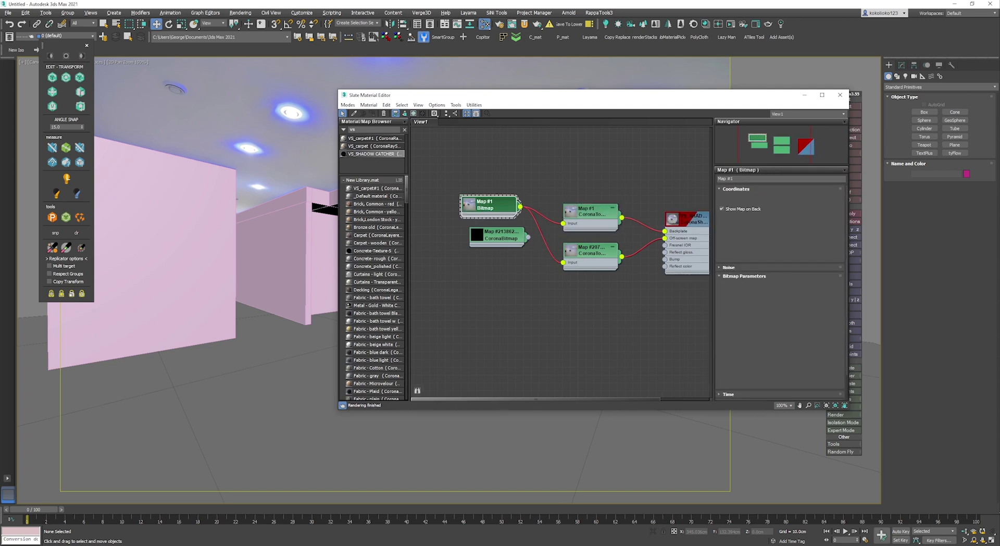
pyautogui.click(745, 200)
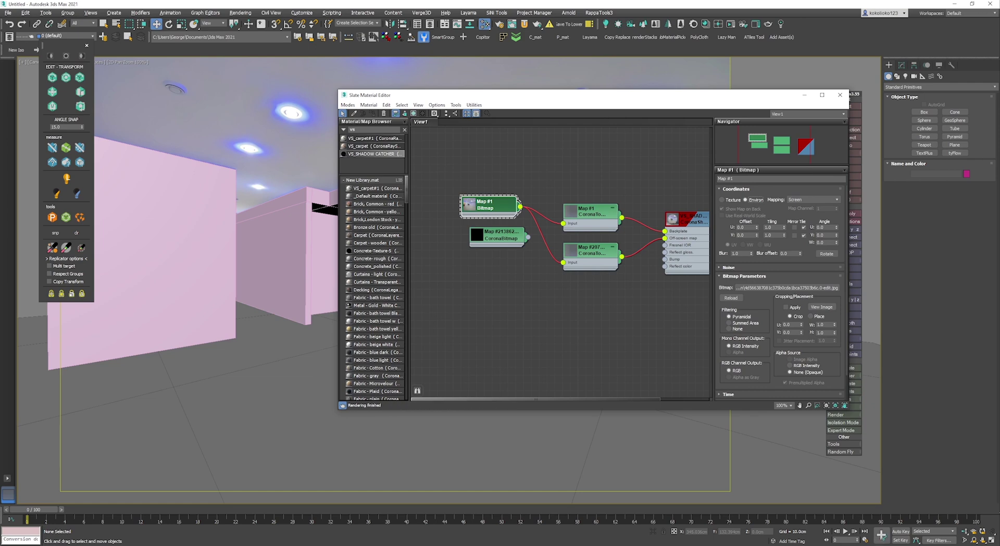
pyautogui.rightClick(751, 253)
pyautogui.scroll(-1, 569, 296)
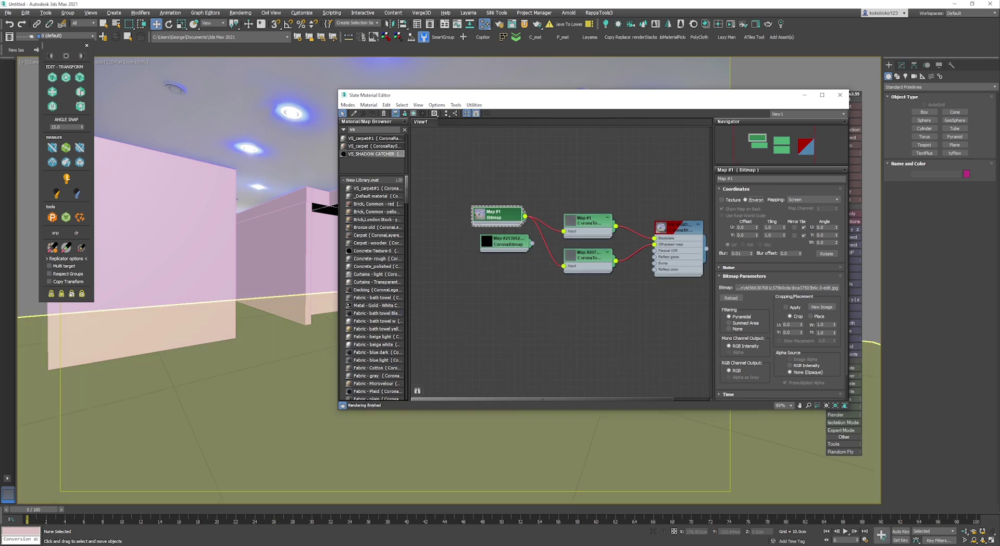
# Assign the VS_SHADOW CATCHER material to all objects in the scene and close the material editor
pyautogui.hotkey('ctrl', 'a')
pyautogui.rightClick(688, 228)
pyautogui.click(710, 241)
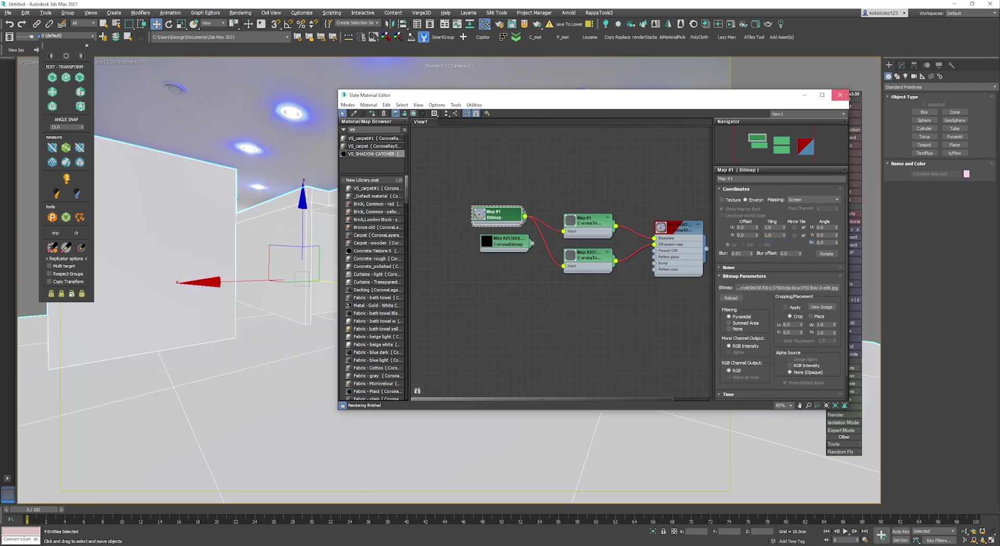
pyautogui.click(839, 94)
# Link the room photo bitmap from the material graph to the scene's environment background map
pyautogui.press('8')
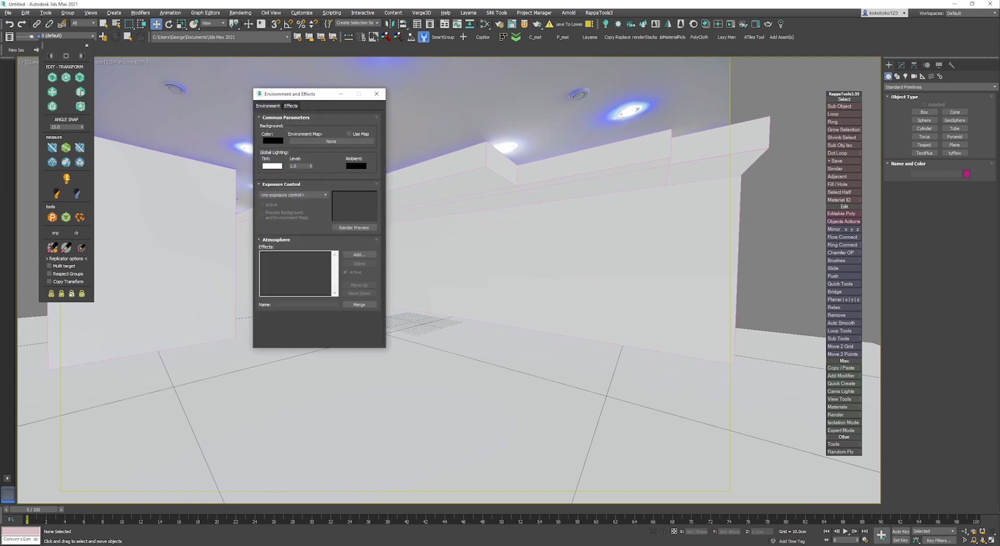
pyautogui.press('m')
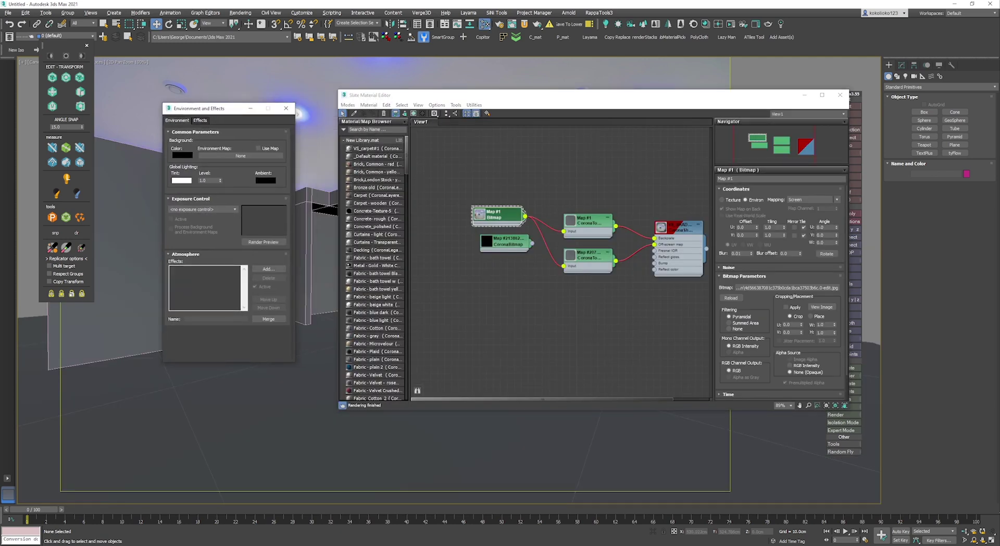
pyautogui.moveTo(407, 141); pyautogui.dragTo(240, 155)
pyautogui.press('Return')
pyautogui.click(286, 108)
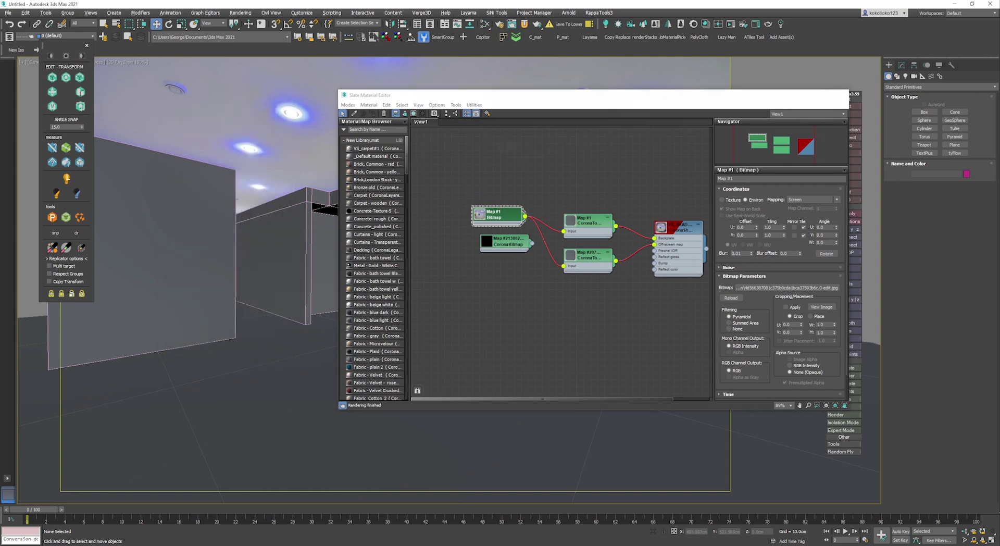
pyautogui.press('m')
# Create a cylinder about 73 cm high standing on the floor in the middle of the room
pyautogui.click(924, 128)
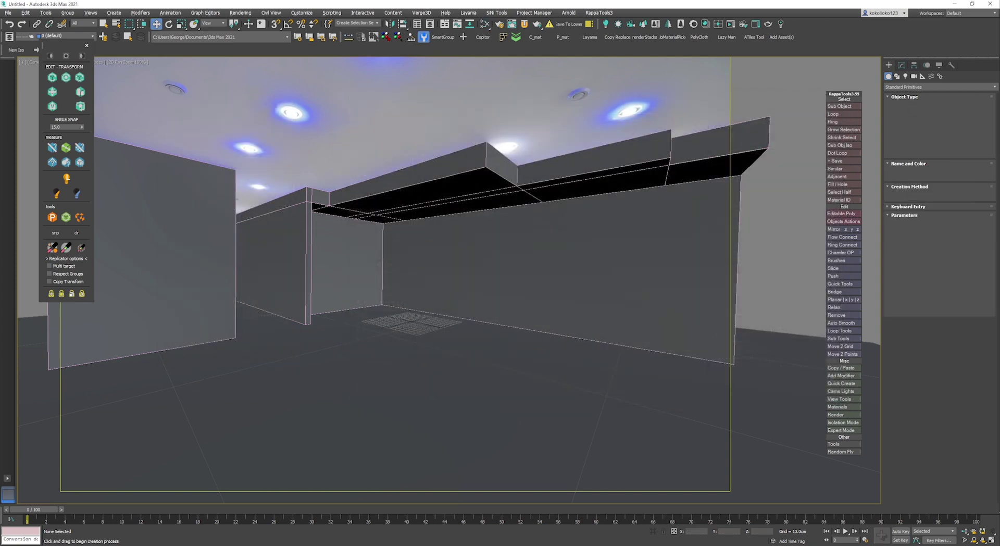
pyautogui.moveTo(408, 390); pyautogui.dragTo(442, 395)
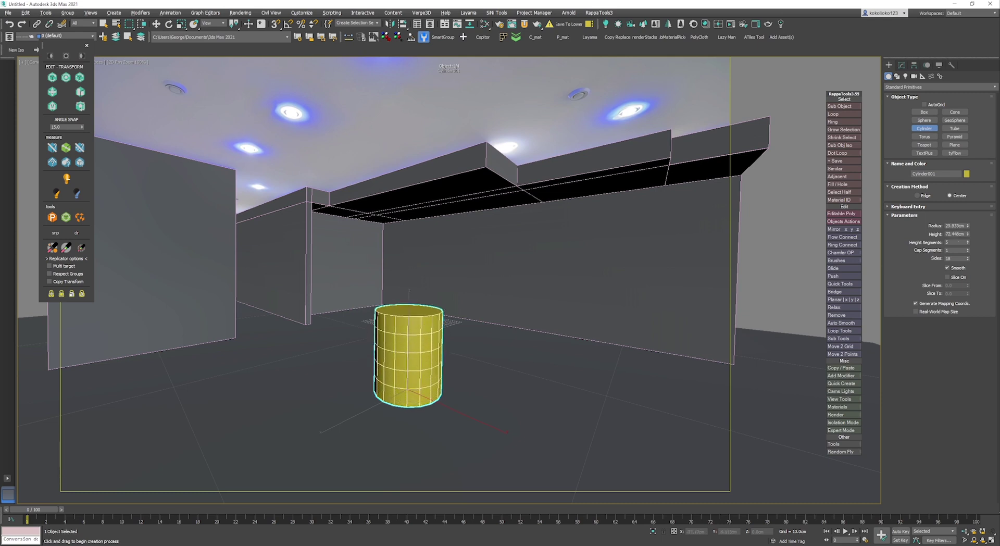
pyautogui.click(442, 308)
pyautogui.press('w')
pyautogui.click(492, 333)
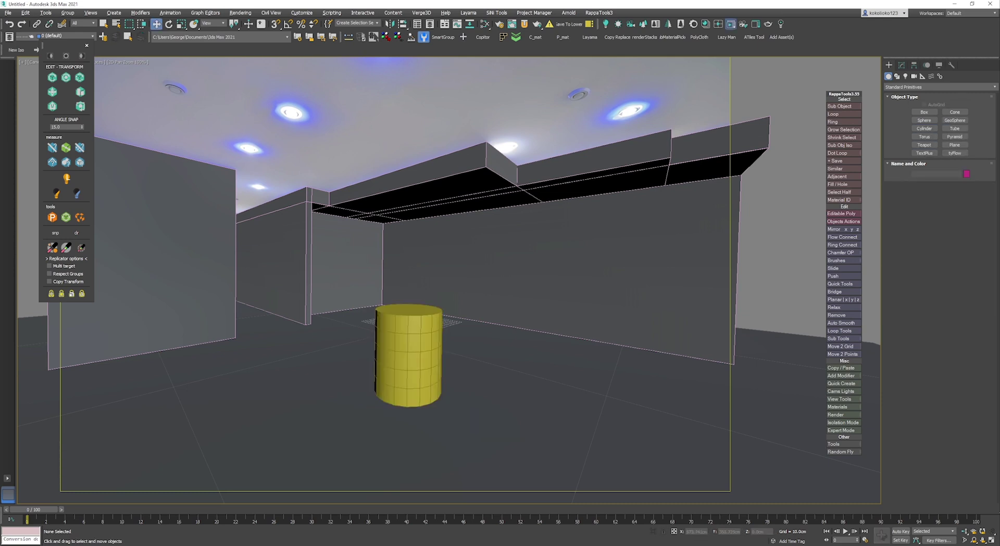
# Start a Corona interactive render and undo the last camera view change so the scene lines up with the photo
pyautogui.click(730, 24)
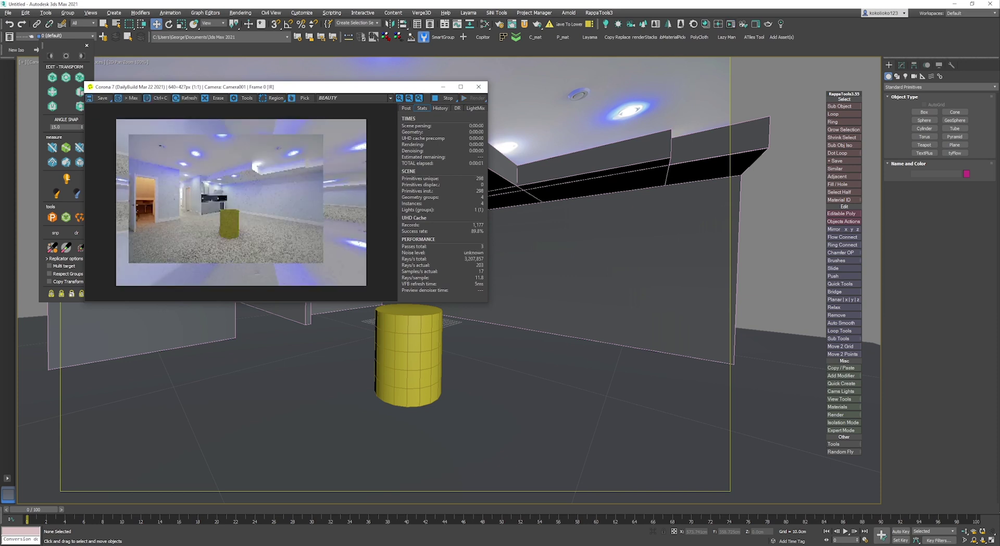
pyautogui.hotkey('shift', 'z')
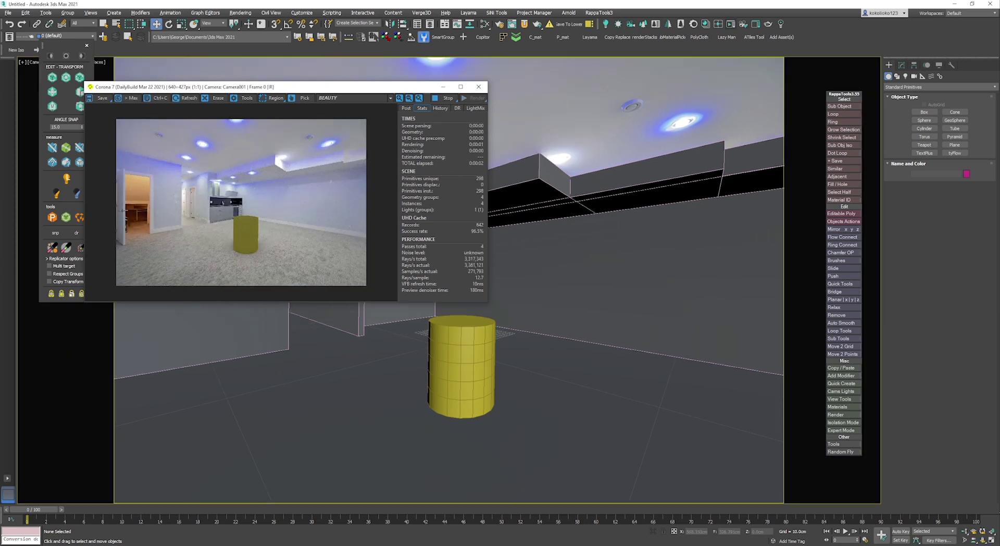
pyautogui.scroll(1, 213, 255)
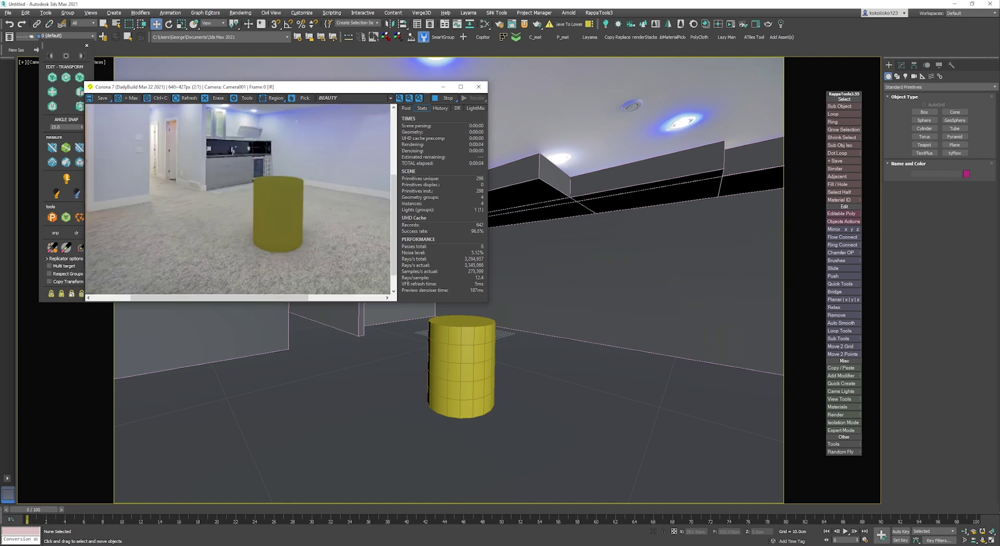
pyautogui.scroll(-1, 215, 255)
# Set the render's tone mapping to highlight compress 2 and contrast 3
pyautogui.click(406, 108)
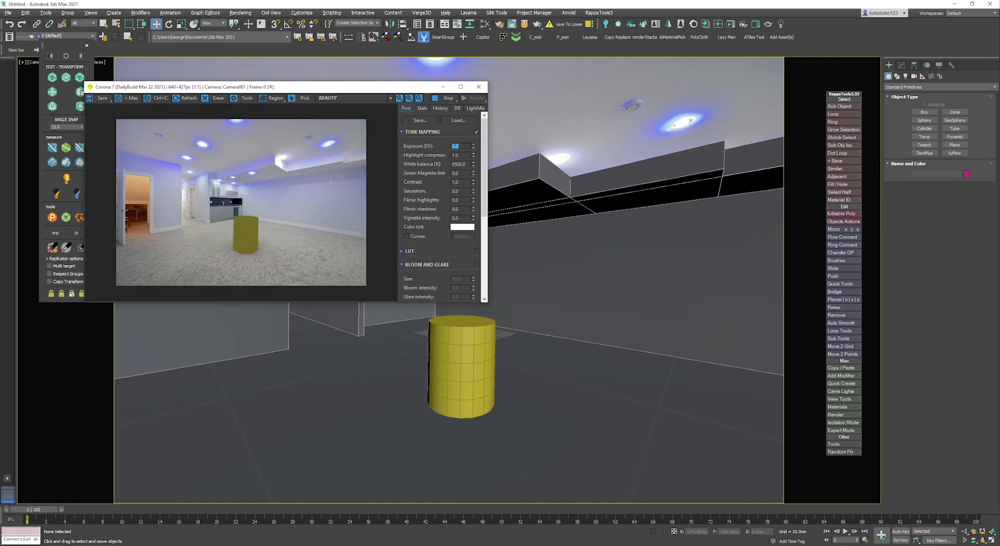
pyautogui.press('Tab')
pyautogui.write('2')
pyautogui.press('Tab')
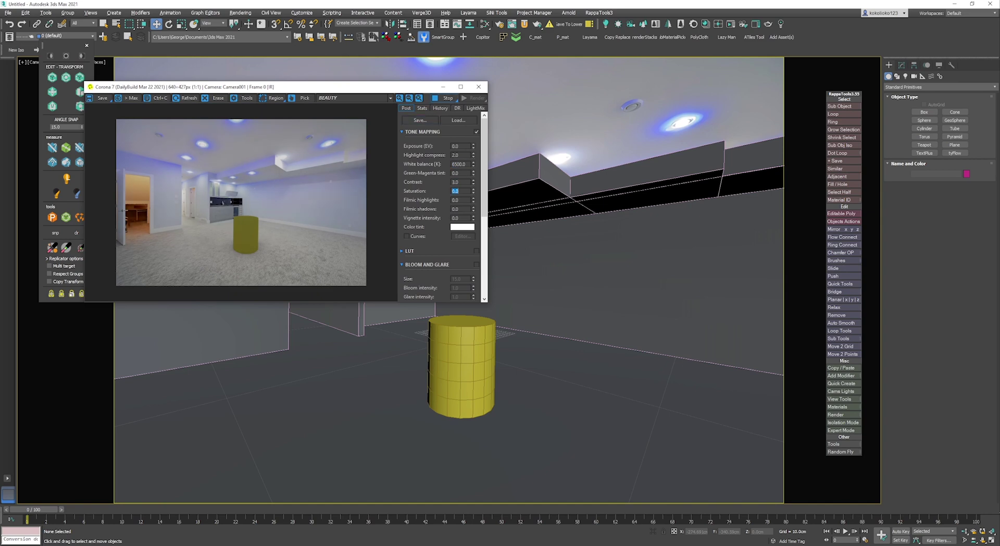
# Rerun the render with the new tone mapping, examine the cylinder's contact with the carpet, and close the frame buffer
pyautogui.click(447, 98)
pyautogui.click(475, 98)
pyautogui.click(475, 108)
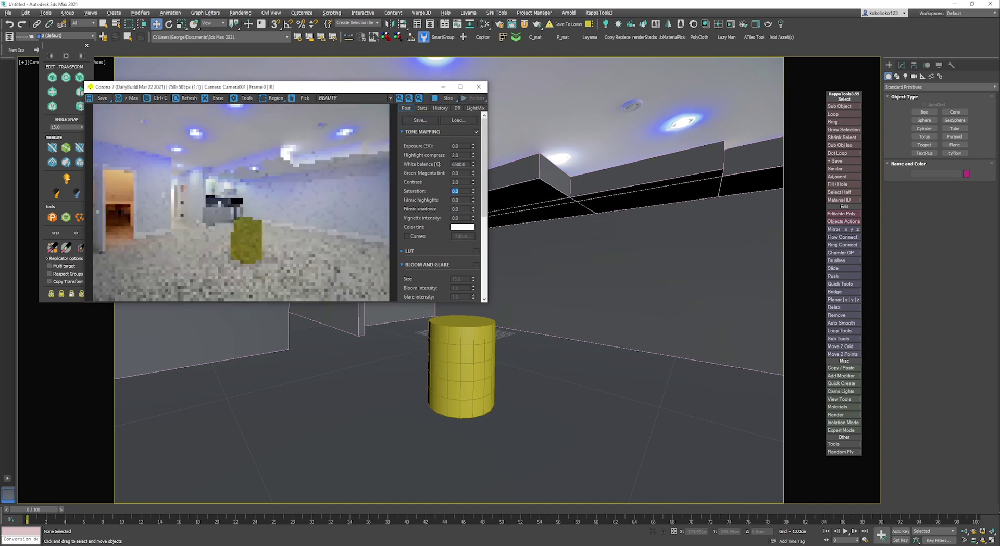
pyautogui.scroll(2, 244, 239)
pyautogui.scroll(-1, 244, 240)
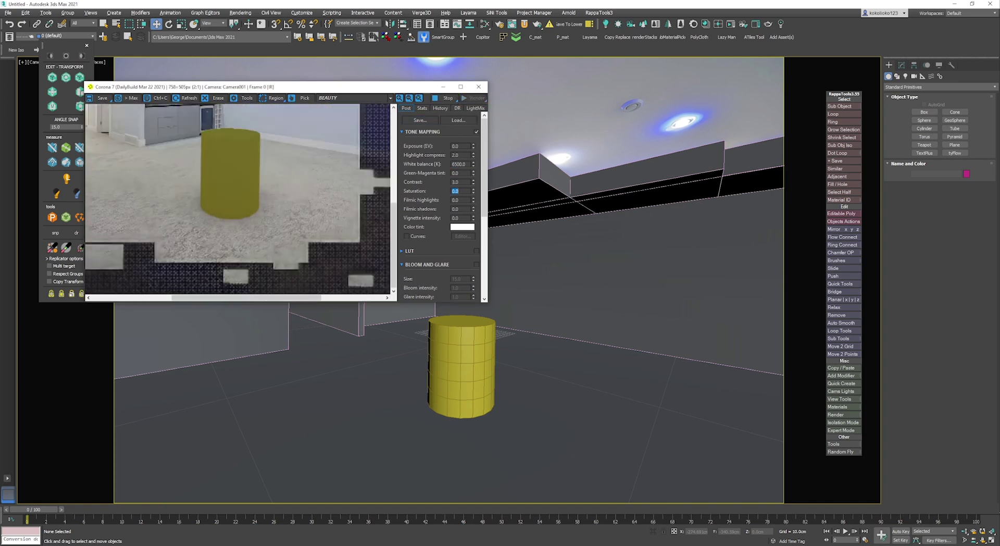
pyautogui.click(479, 87)
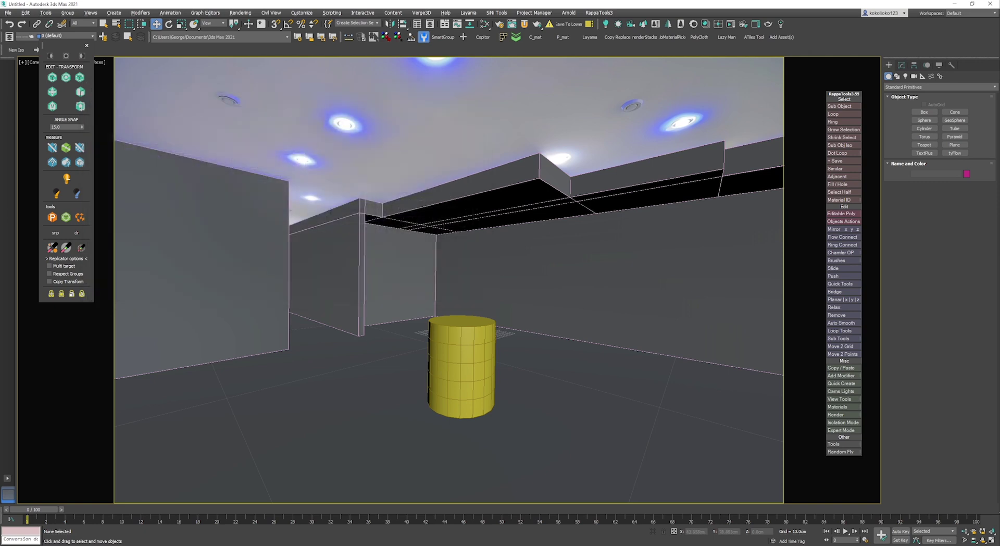
# Start the CoronaLight creation tool with AutoGrid enabled and switch the camera view to wireframe
pyautogui.click(446, 357)
pyautogui.click(643, 99)
pyautogui.click(905, 76)
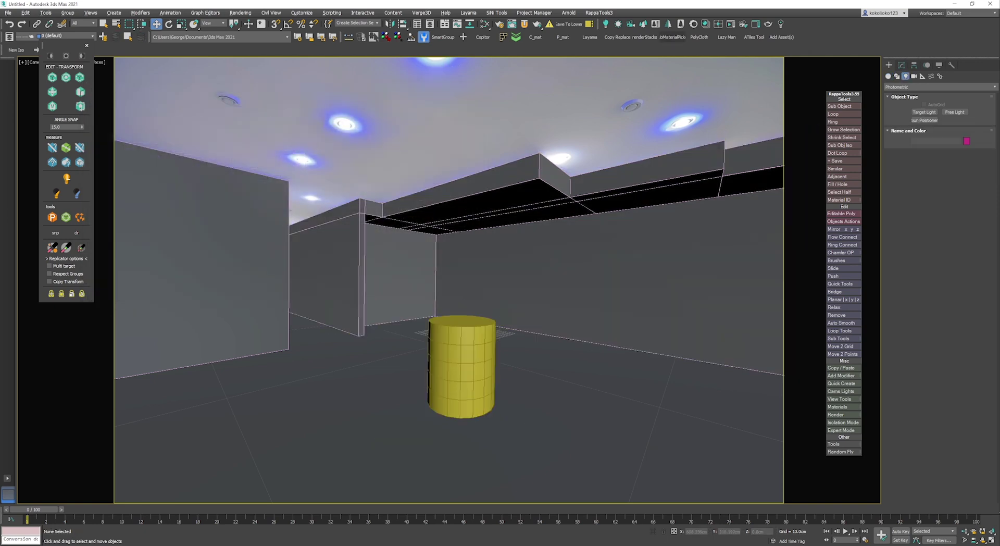
pyautogui.click(940, 87)
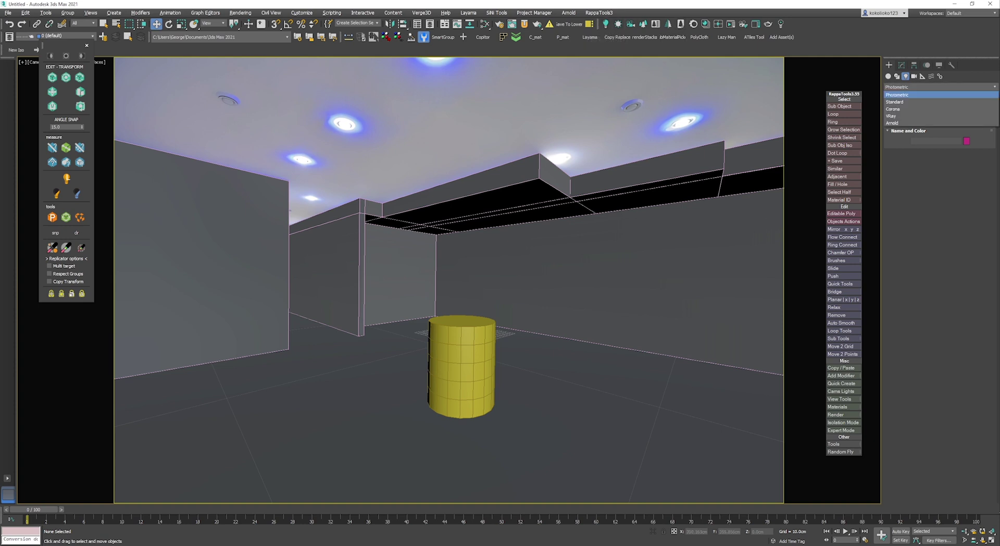
pyautogui.click(892, 109)
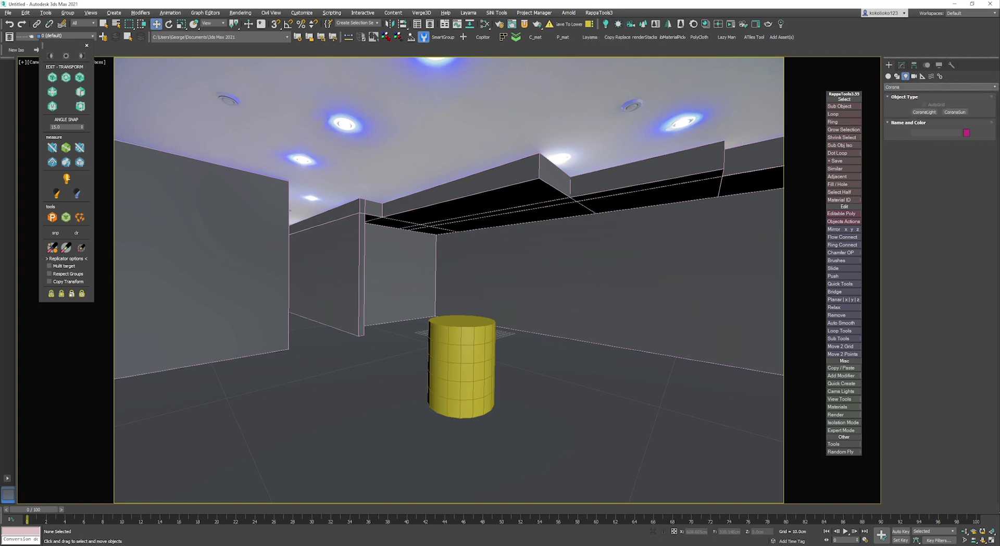
pyautogui.click(923, 112)
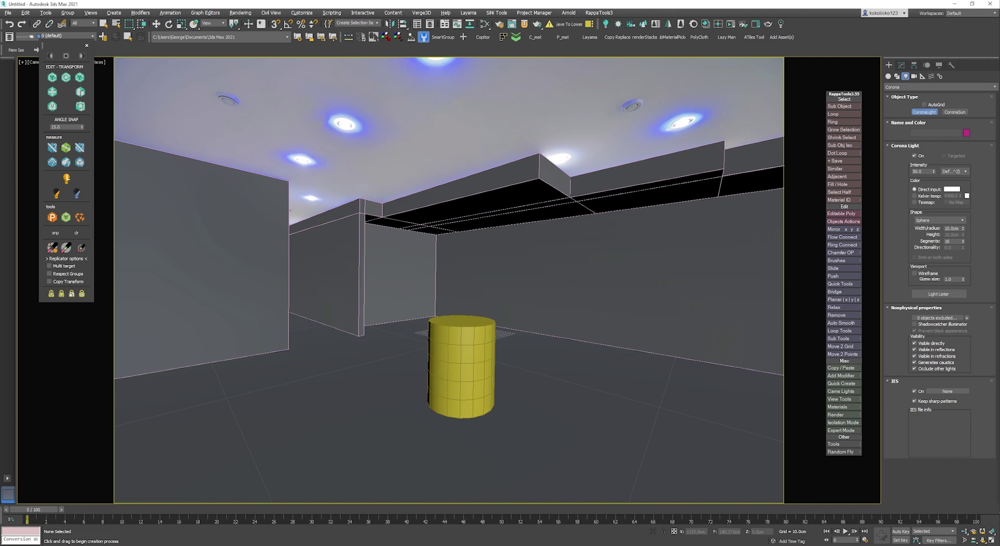
pyautogui.click(905, 97)
pyautogui.click(905, 97)
pyautogui.press('F3')
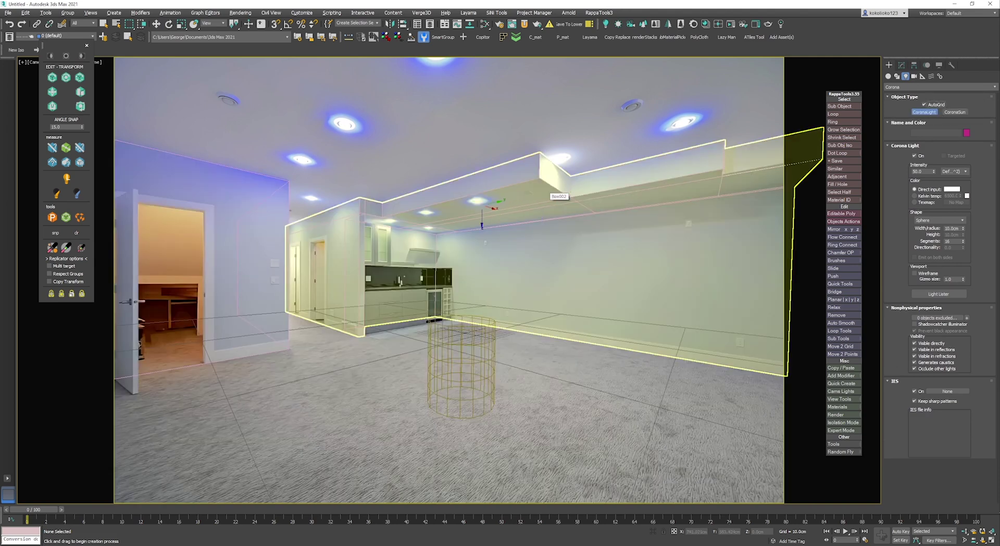
# Place a disk-shaped Corona light about 7.6 cm in radius over the nearest downlight under the bulkhead
pyautogui.scroll(8, 477, 200)
pyautogui.moveTo(478, 200); pyautogui.dragTo(505, 204)
pyautogui.hotkey('ctrl', 'z')
pyautogui.click(939, 220)
pyautogui.click(930, 237)
pyautogui.press('w')
pyautogui.press('F3')
# Rotate the disk light to face the floor and lower it slightly below the bulkhead surface
pyautogui.press('e')
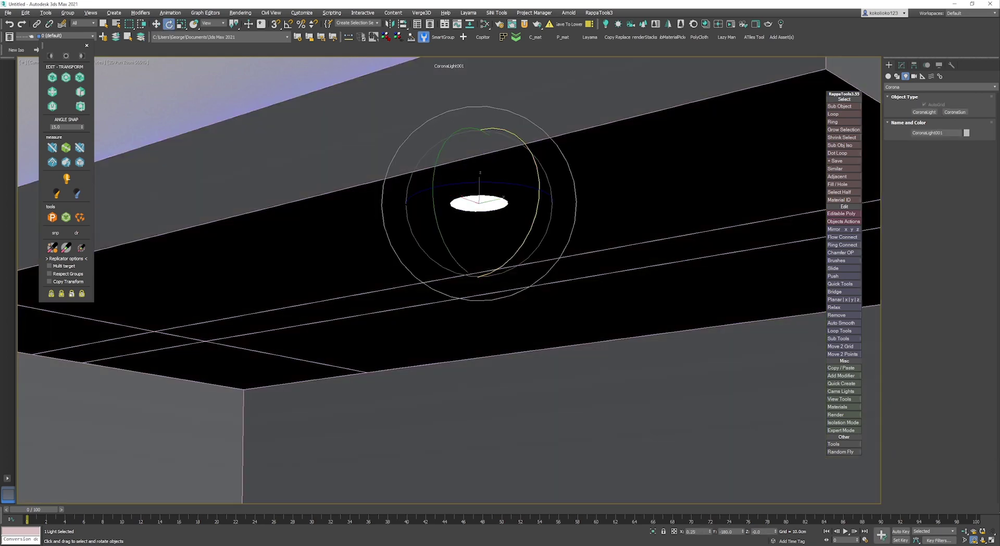
pyautogui.moveTo(532, 155)
pyautogui.mouseDown()
pyautogui.moveTo(577, 239)
pyautogui.moveTo(565, 180)
pyautogui.moveTo(480, 313)
pyautogui.mouseUp()
pyautogui.moveTo(513, 260); pyautogui.dragTo(503, 273)
pyautogui.press('w')
pyautogui.moveTo(480, 148); pyautogui.dragTo(480, 151)
pyautogui.press('F3')
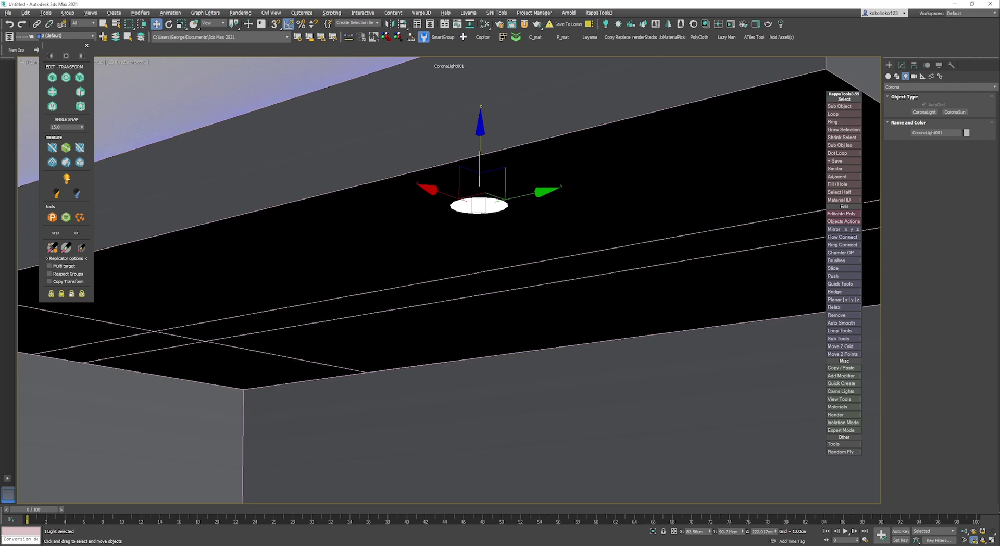
# Show the disk light's parameters and start an interactive render with it
pyautogui.click(902, 66)
pyautogui.scroll(-3, 593, 196)
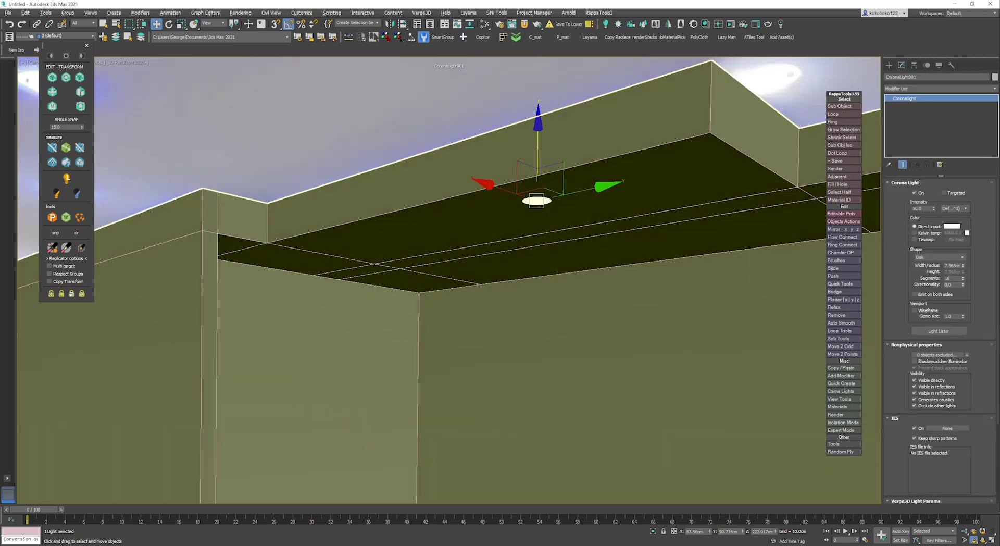
pyautogui.click(731, 24)
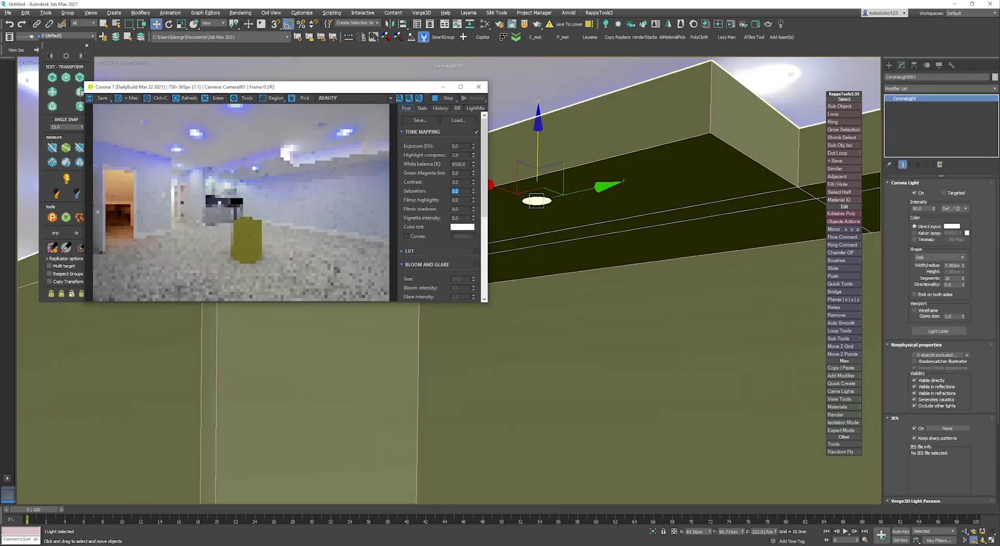
pyautogui.scroll(-2, 534, 353)
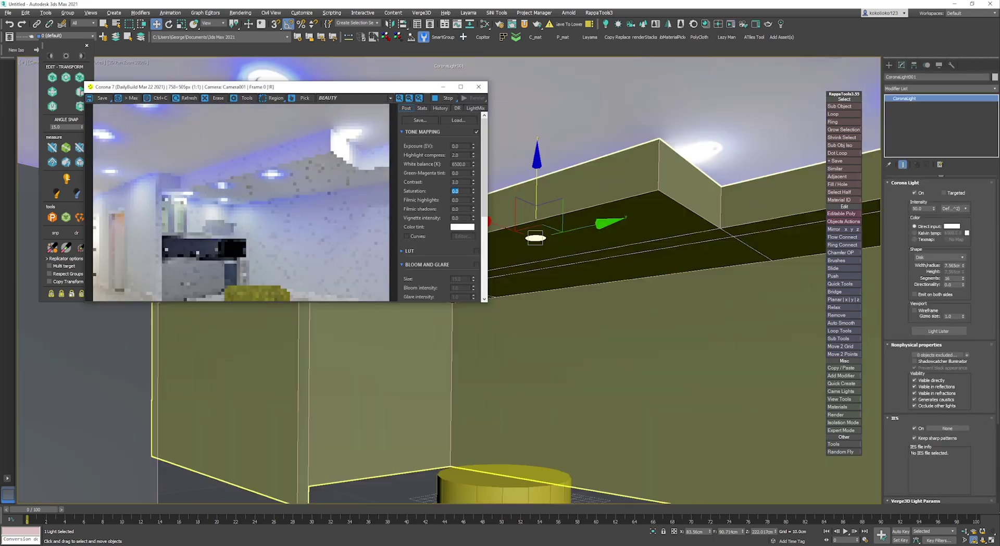
# Move the cylinder across the floor to just beneath the disk light and stop the interactive render
pyautogui.moveTo(535, 353); pyautogui.dragTo(498, 266, button='middle')
pyautogui.click(487, 394)
pyautogui.moveTo(476, 482); pyautogui.dragTo(493, 401)
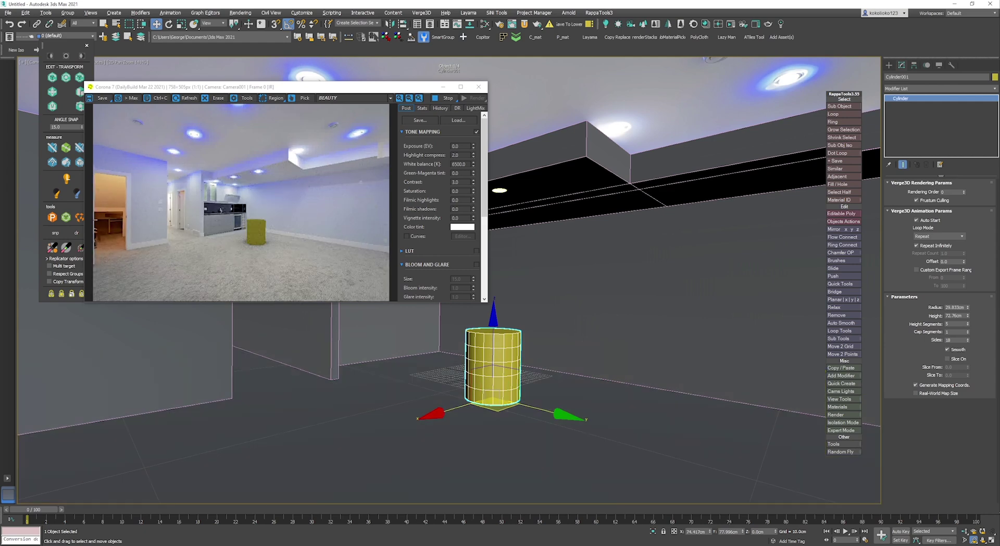
pyautogui.click(447, 98)
pyautogui.press('Return')
# Clone the disk light onto the second downlight along the bulkhead
pyautogui.click(499, 190)
pyautogui.moveTo(427, 90); pyautogui.dragTo(391, 253)
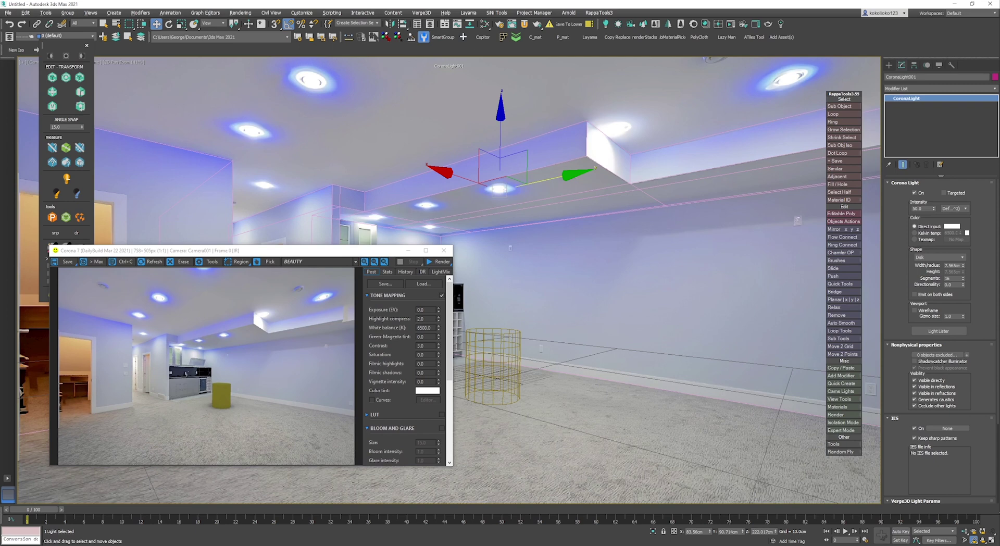
pyautogui.keyDown('shift'); pyautogui.moveTo(499, 187); pyautogui.dragTo(426, 204); pyautogui.keyUp('shift')
pyautogui.click(500, 310)
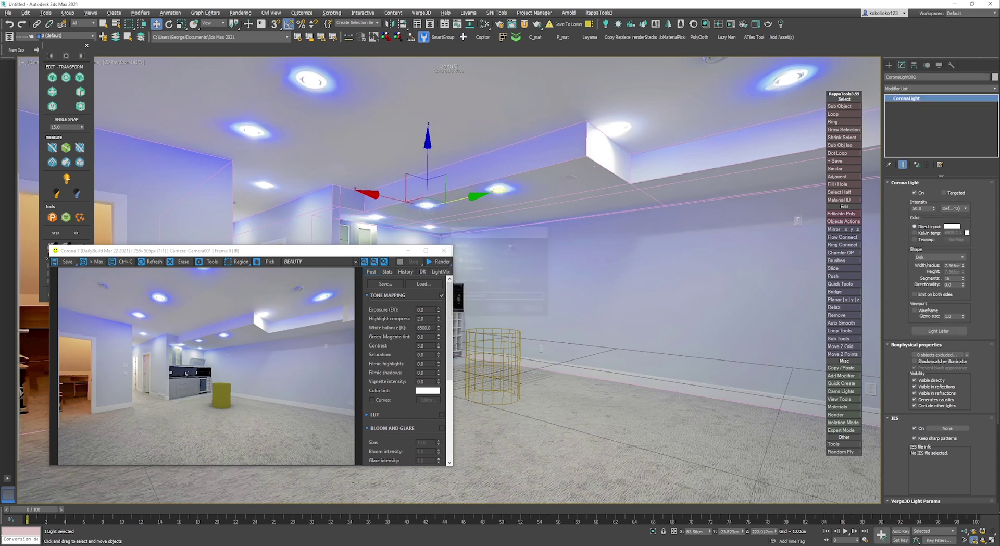
# Clone the disk light onto the two remaining bulkhead downlights above the kitchen
pyautogui.moveTo(292, 250); pyautogui.dragTo(354, 370)
pyautogui.scroll(5, 424, 196)
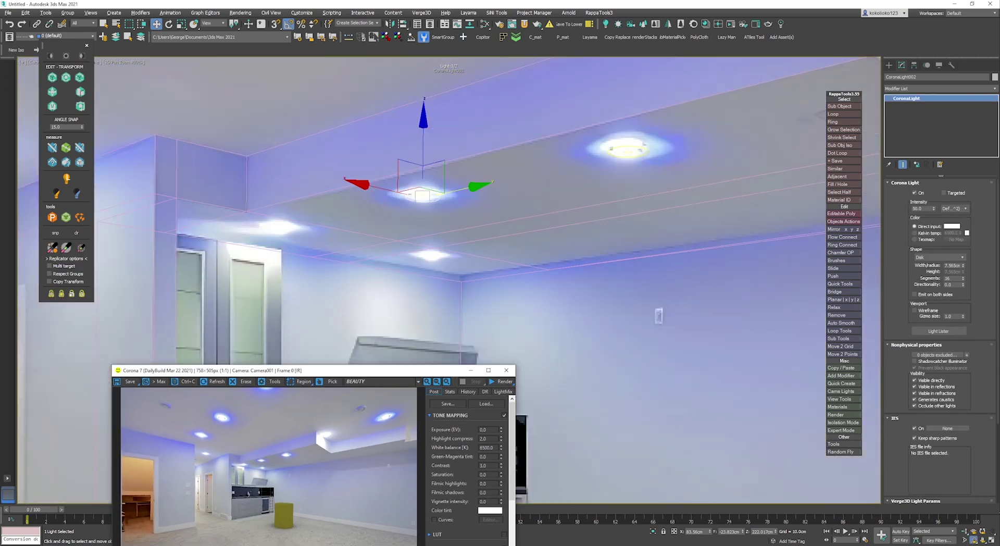
pyautogui.moveTo(453, 189)
pyautogui.keyDown('shift'); pyautogui.mouseDown()
pyautogui.moveTo(354, 194)
pyautogui.moveTo(302, 222)
pyautogui.mouseUp(); pyautogui.keyUp('shift')
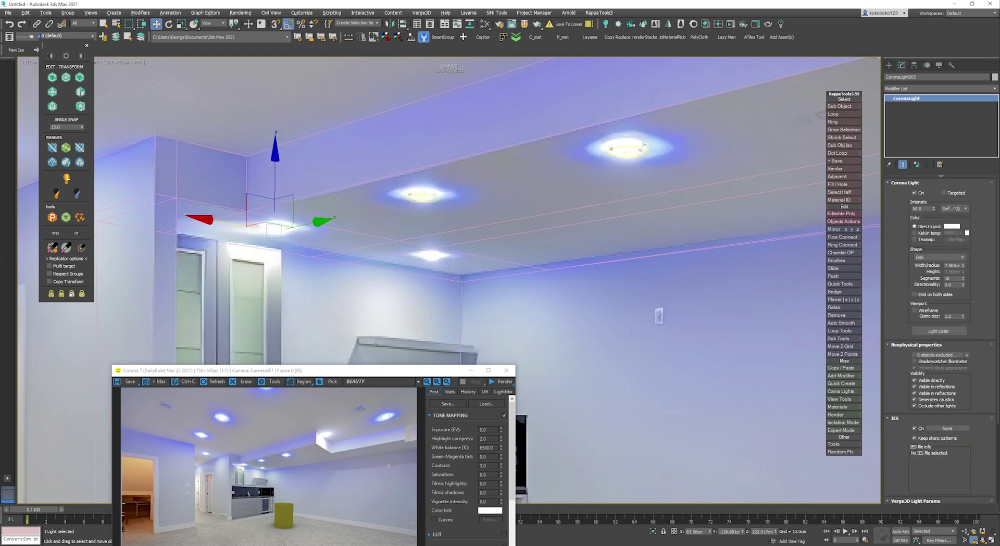
pyautogui.moveTo(216, 222)
pyautogui.keyDown('shift'); pyautogui.mouseDown()
pyautogui.moveTo(390, 254)
pyautogui.moveTo(378, 250)
pyautogui.mouseUp(); pyautogui.keyUp('shift')
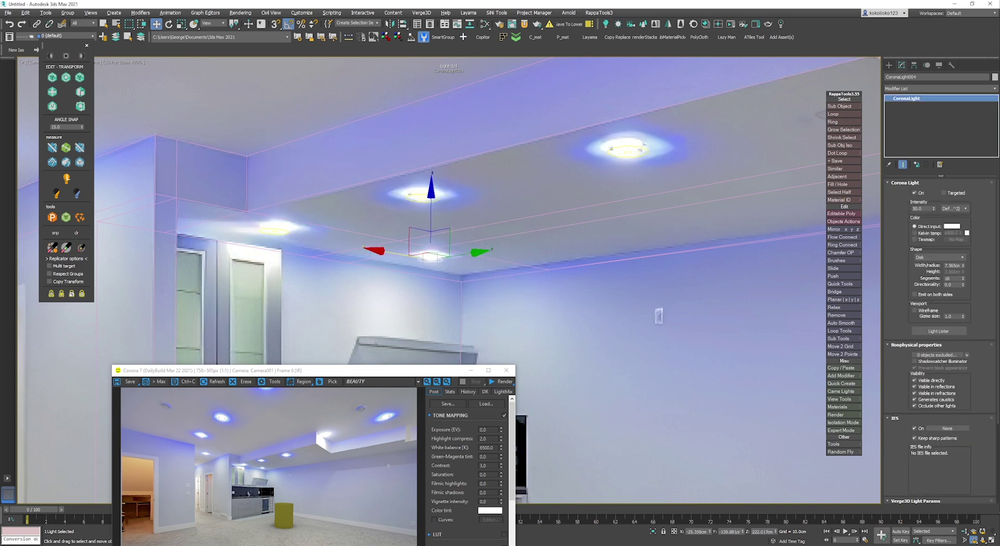
# Examine the layout of the cloned lights and the cylinder in the top view
pyautogui.press('t')
pyautogui.press('z')
pyautogui.scroll(-15, 392, 250)
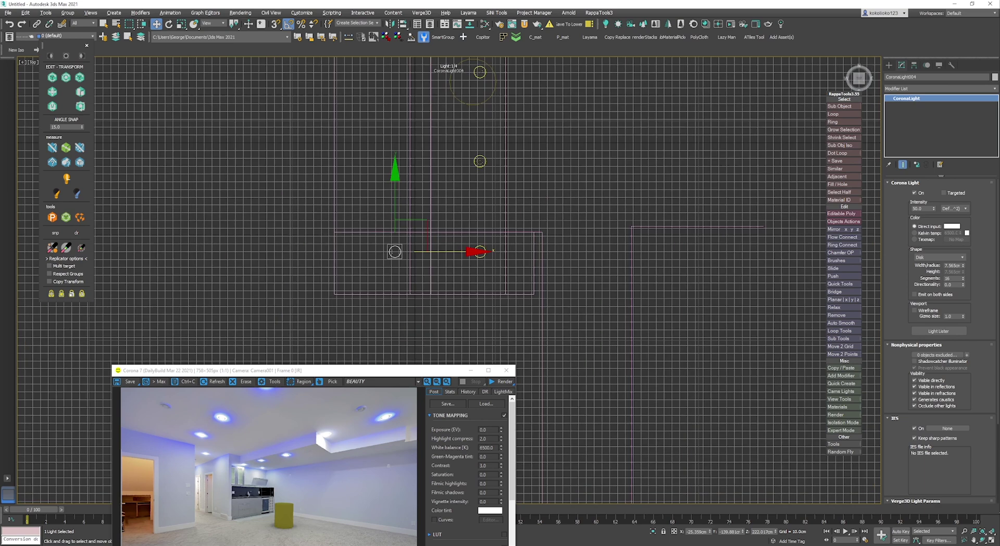
pyautogui.scroll(-4, 436, 249)
pyautogui.moveTo(435, 249); pyautogui.dragTo(425, 316, button='middle')
pyautogui.click(492, 274)
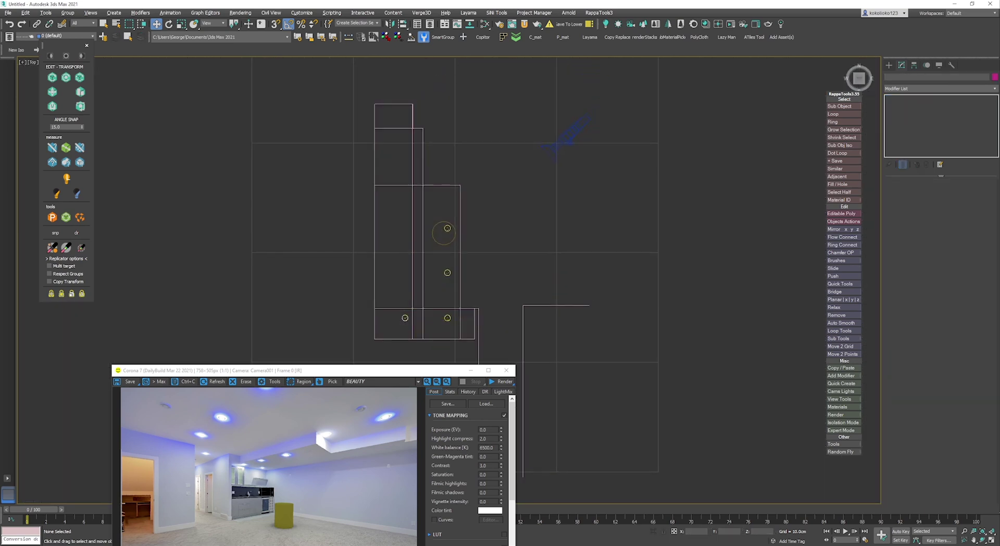
# Return to the camera view and rerun the interactive render with the cloned bulkhead lights
pyautogui.press('c')
pyautogui.scroll(-8, 575, 216)
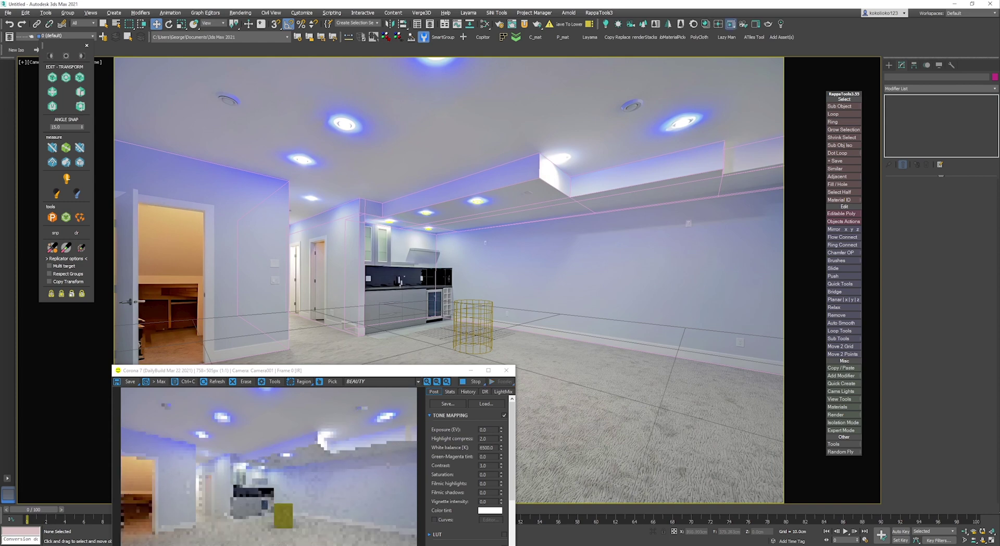
pyautogui.click(730, 24)
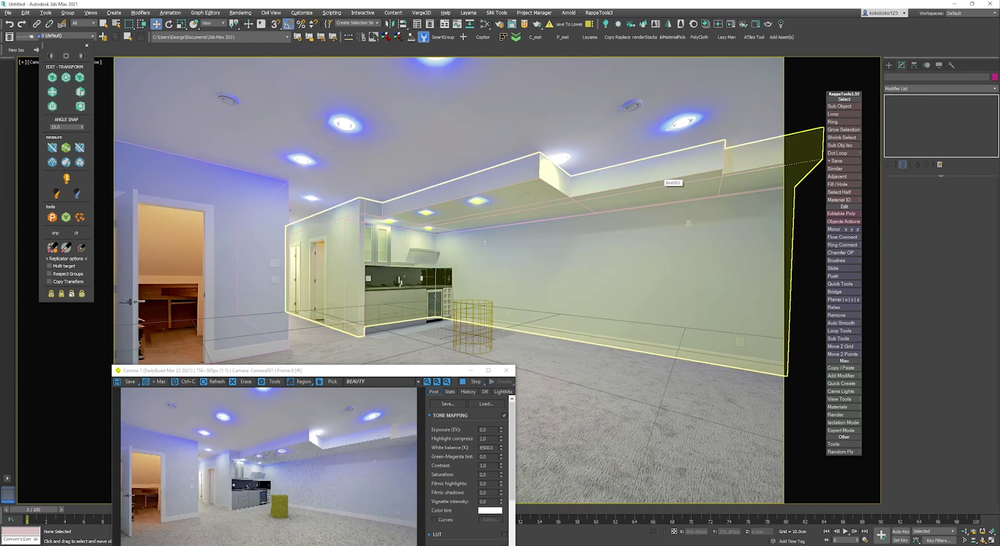
# Set the bulkhead disk light to intensity 75, radius 8 cm and directionality 0.35, disabling direct visibility, refraction visibility, caustics and occlusion
pyautogui.moveTo(339, 370); pyautogui.dragTo(335, 169)
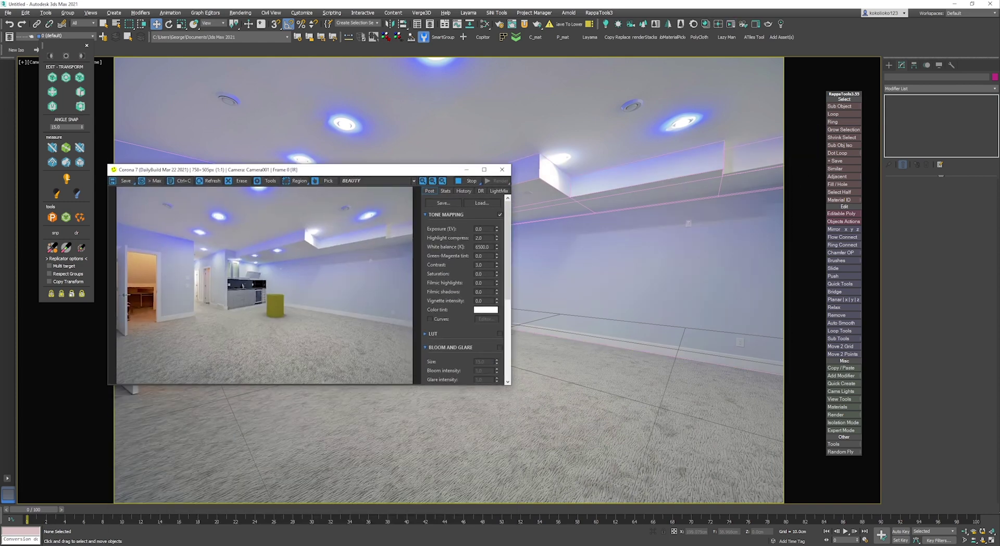
pyautogui.scroll(1, 242, 286)
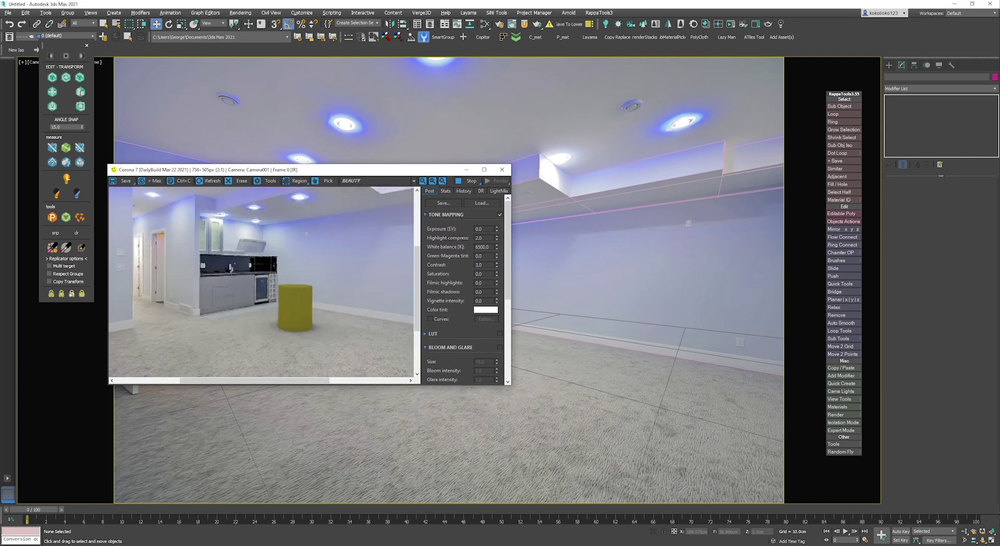
pyautogui.moveTo(334, 169); pyautogui.dragTo(291, 288)
pyautogui.press('F3')
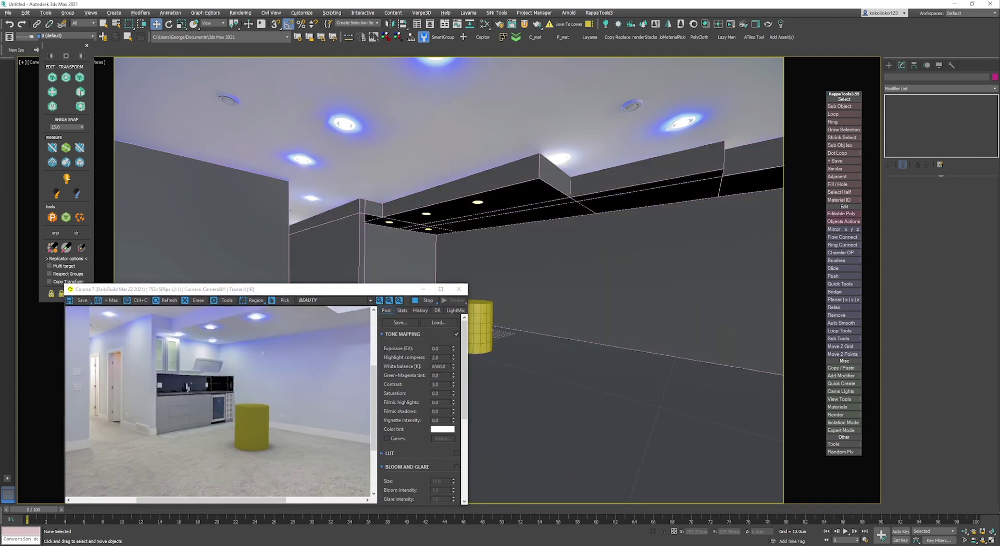
pyautogui.click(478, 202)
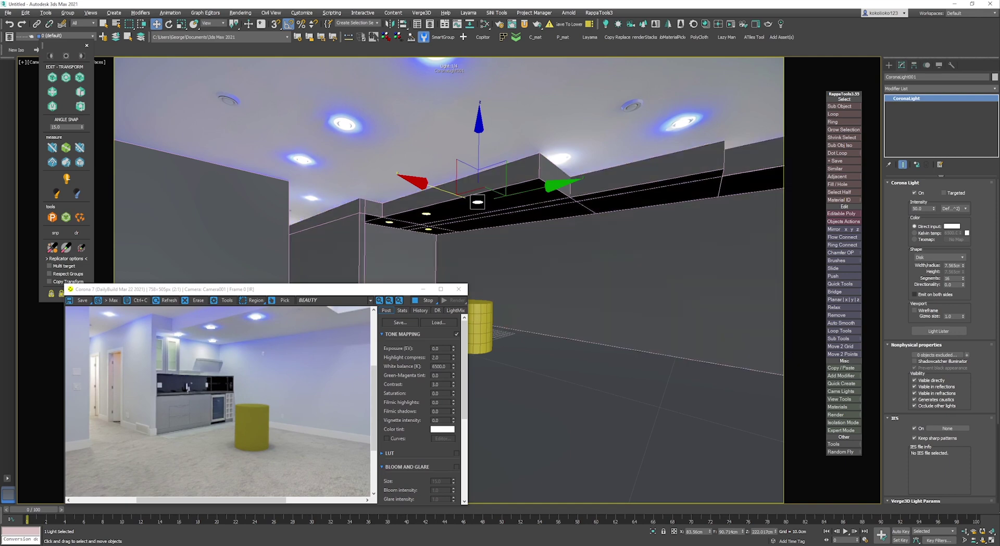
pyautogui.write('.35')
pyautogui.press('Return')
pyautogui.click(915, 387)
pyautogui.click(915, 393)
pyautogui.click(914, 399)
pyautogui.moveTo(922, 208); pyautogui.dragTo(920, 208)
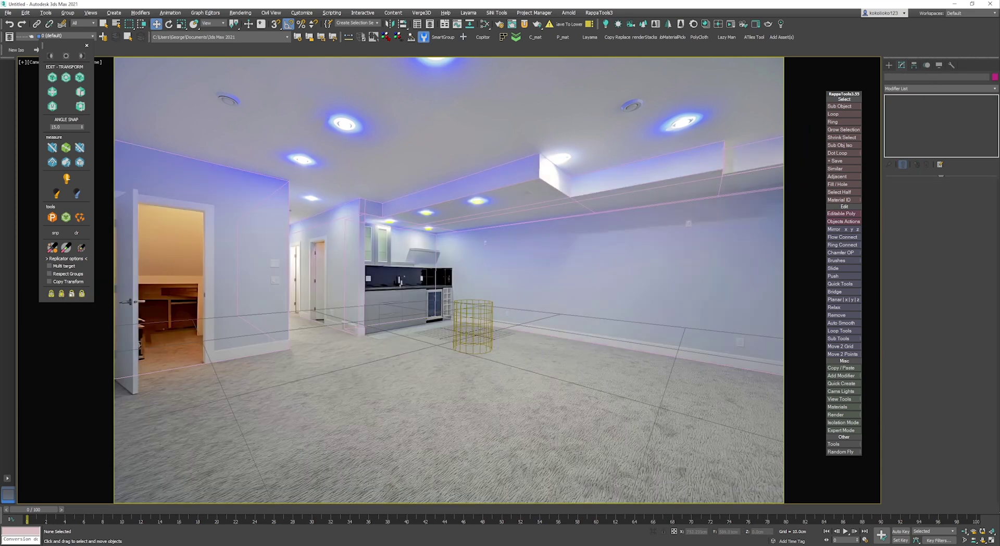
# Clone the bulkhead light onto the large main-ceiling downlight nearest the camera on the doorway side and raise it to the ceiling
pyautogui.click(66, 178)
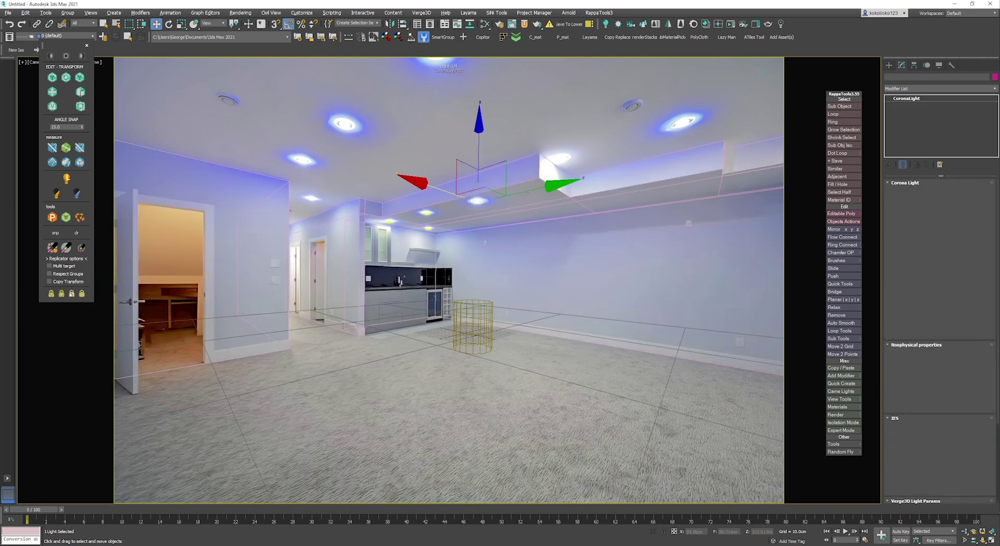
pyautogui.keyDown('shift'); pyautogui.moveTo(447, 191); pyautogui.dragTo(317, 147); pyautogui.keyUp('shift')
pyautogui.press('Return')
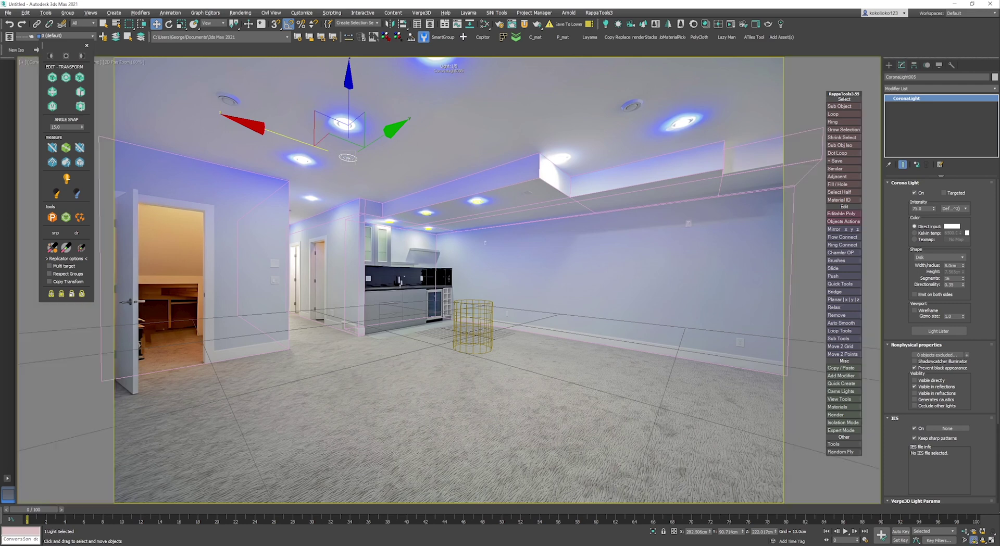
pyautogui.moveTo(340, 147); pyautogui.dragTo(337, 112)
pyautogui.press('t')
pyautogui.press('z')
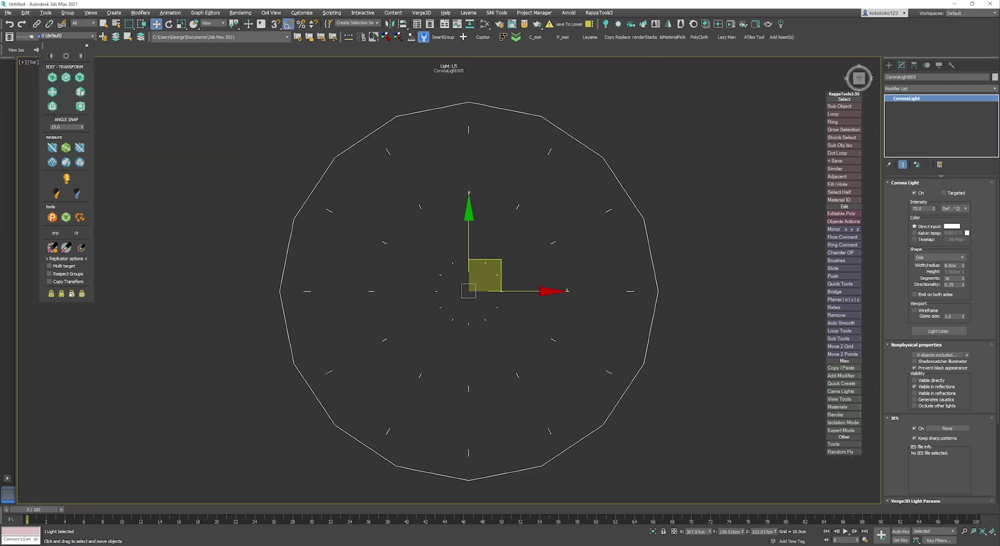
pyautogui.scroll(-15, 474, 240)
pyautogui.scroll(-3, 474, 241)
pyautogui.press('c')
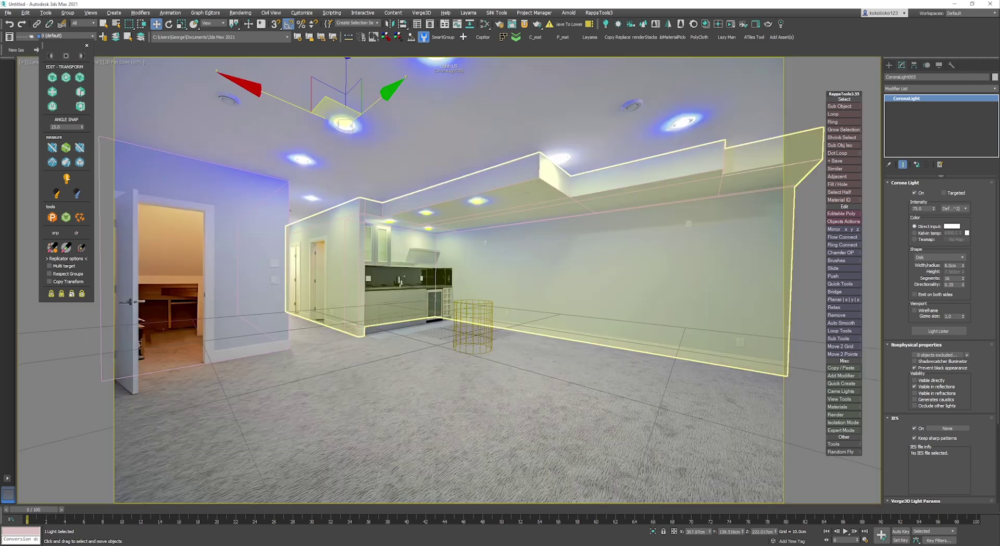
# Clone the ceiling light onto the next two downlights toward the hallway and check their layout from the top
pyautogui.press('s')
pyautogui.moveTo(346, 78); pyautogui.dragTo(289, 181)
pyautogui.press('s')
pyautogui.moveTo(336, 77)
pyautogui.mouseDown()
pyautogui.moveTo(337, 114)
pyautogui.moveTo(301, 164)
pyautogui.moveTo(302, 187)
pyautogui.moveTo(311, 189)
pyautogui.mouseUp()
pyautogui.press('Return')
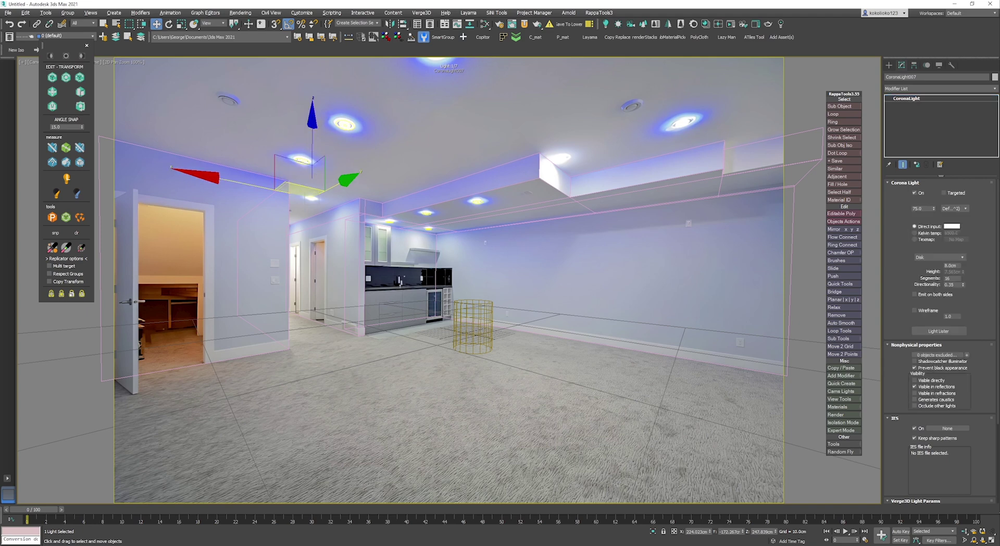
pyautogui.press('t')
pyautogui.press('z')
pyautogui.moveTo(419, 126); pyautogui.dragTo(431, 343, button='middle')
pyautogui.scroll(-14, 451, 167)
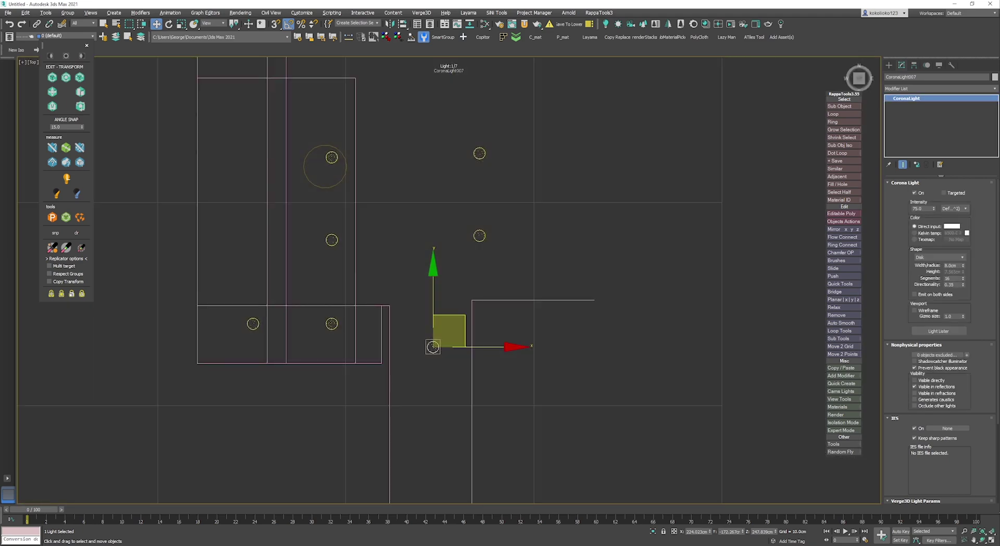
pyautogui.press('c')
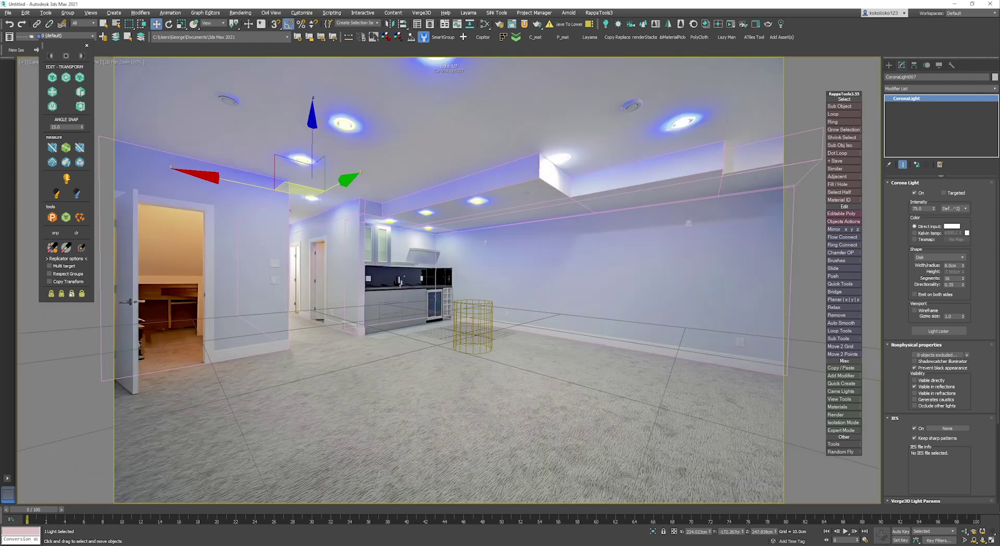
# Clone the ceiling light onto the two main-ceiling downlights beside the bulkhead and restart the interactive render from the camera
pyautogui.keyDown('shift'); pyautogui.moveTo(299, 187); pyautogui.dragTo(739, 83); pyautogui.keyUp('shift')
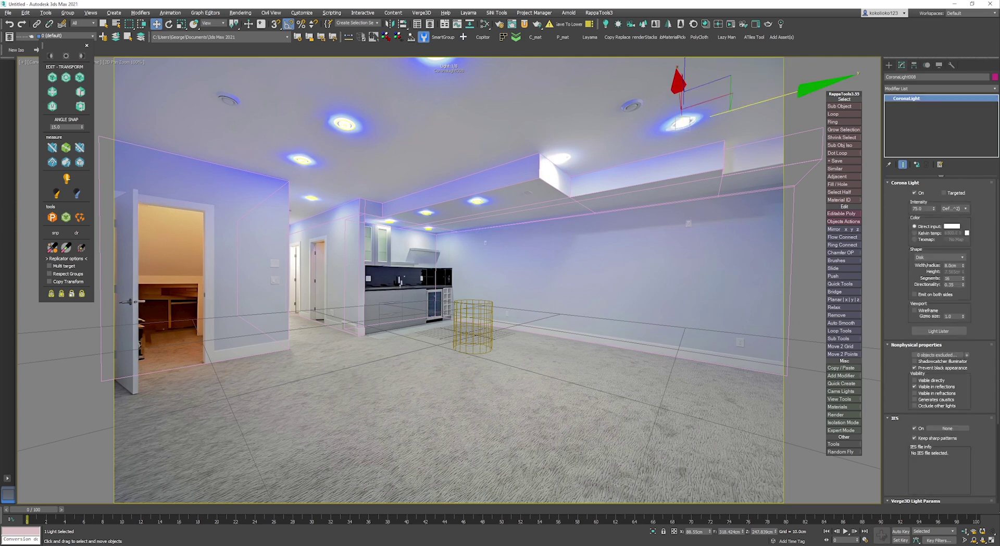
pyautogui.keyDown('shift'); pyautogui.moveTo(682, 107); pyautogui.dragTo(564, 142); pyautogui.keyUp('shift')
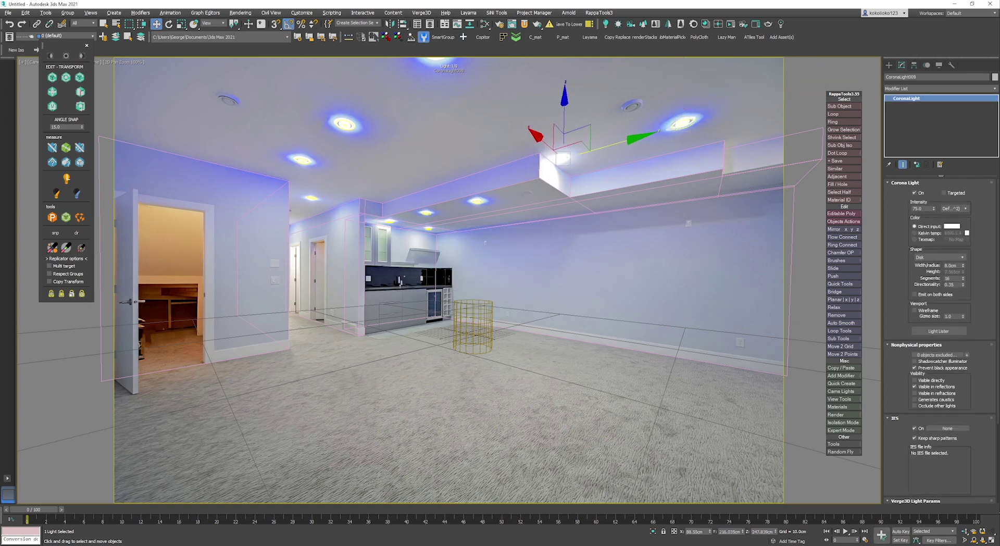
pyautogui.hotkey('ctrl', 'd')
pyautogui.hotkey('shift', 'q')
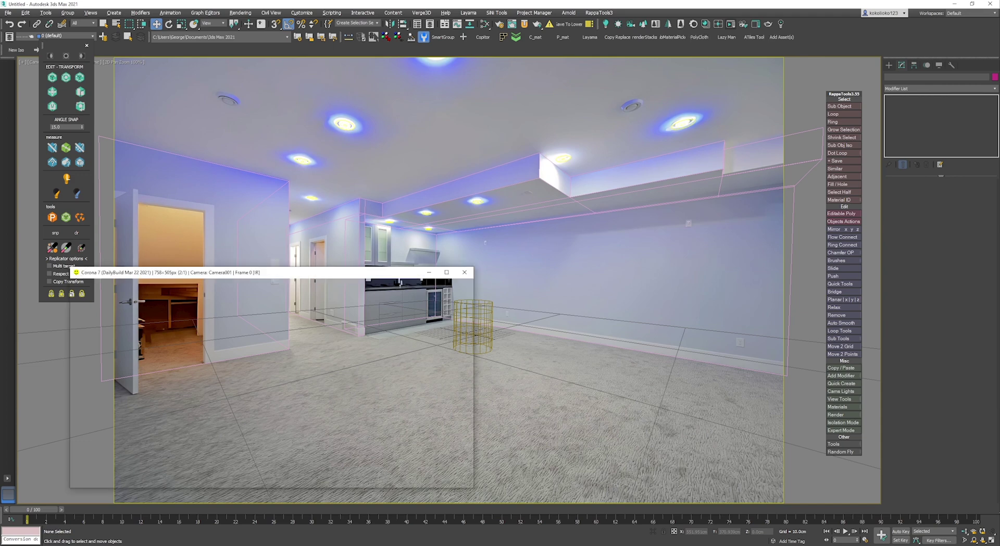
pyautogui.moveTo(255, 272); pyautogui.dragTo(362, 102)
pyautogui.press('c')
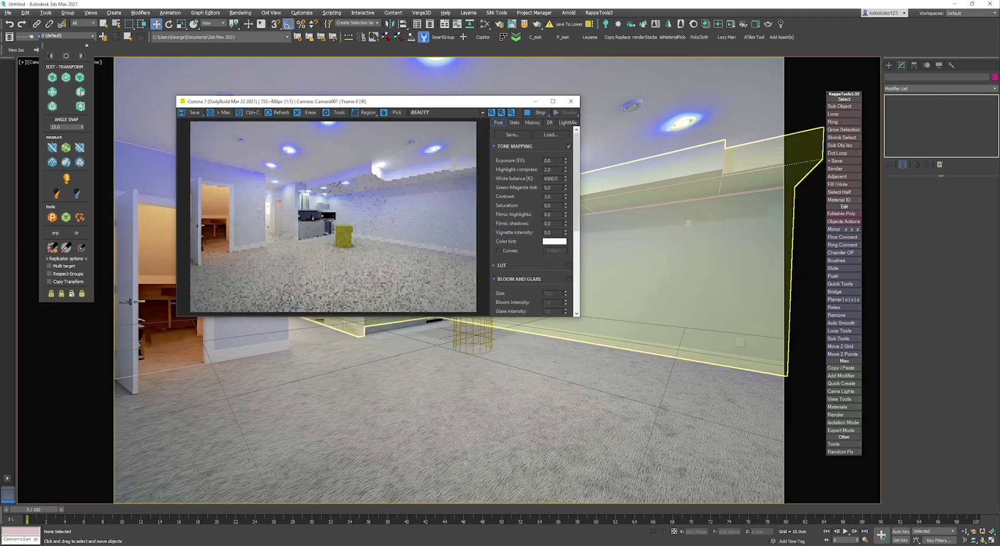
# Clone the cylinder toward the doorway and copy both cylinders toward the bulkhead-side wall and the foreground
pyautogui.click(888, 65)
pyautogui.click(472, 346)
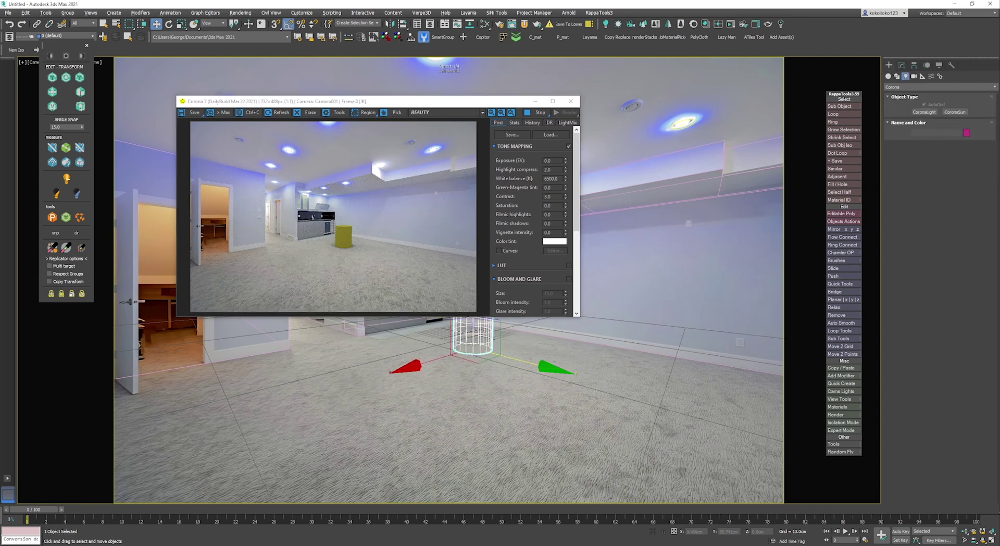
pyautogui.keyDown('shift'); pyautogui.moveTo(437, 359); pyautogui.dragTo(221, 425); pyautogui.keyUp('shift')
pyautogui.press('Return')
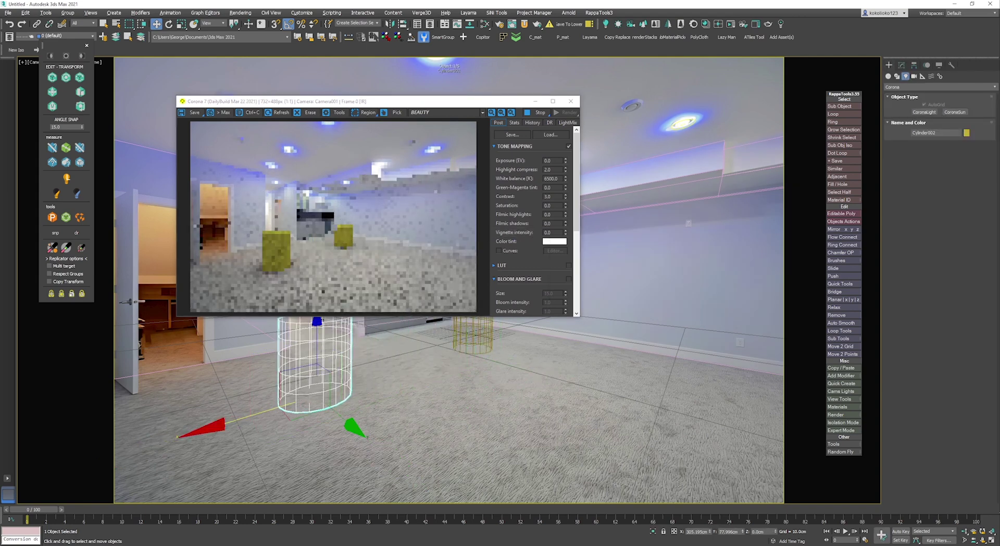
pyautogui.keyDown('ctrl'); pyautogui.click(473, 339); pyautogui.keyUp('ctrl')
pyautogui.keyDown('shift'); pyautogui.moveTo(452, 347); pyautogui.dragTo(660, 403); pyautogui.keyUp('shift')
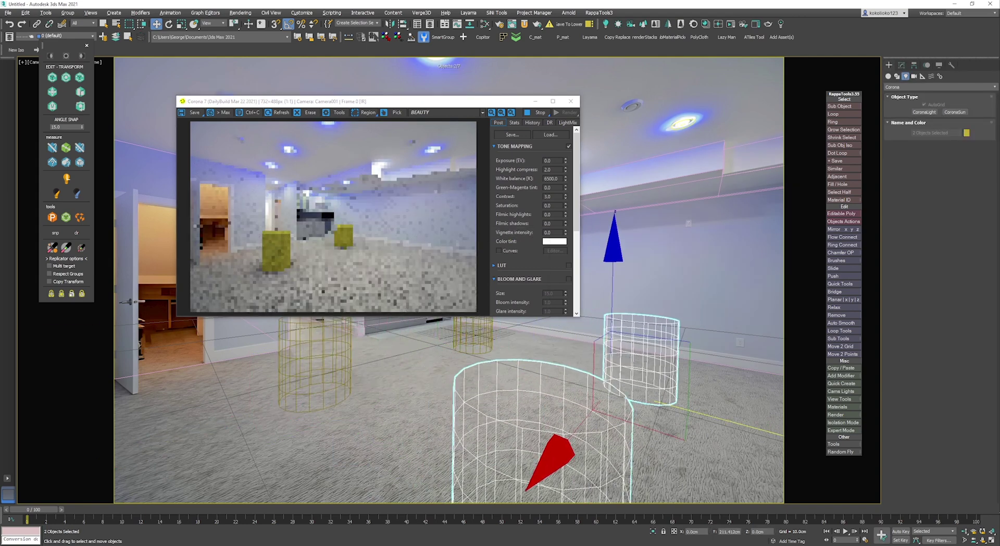
pyautogui.press('Return')
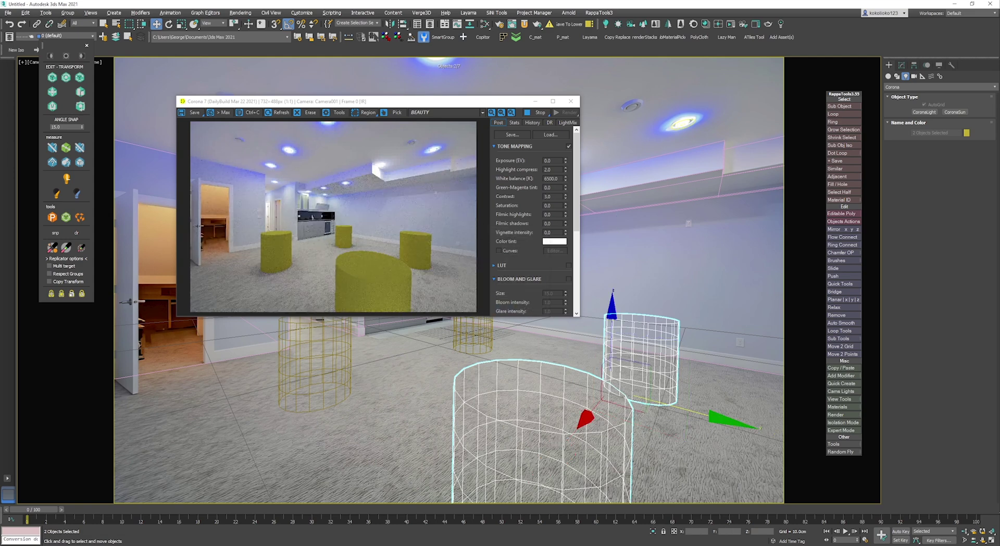
# Set the render exposure to 1.0 EV, inspect the cylinders' shadows up close and close the frame buffer
pyautogui.moveTo(406, 101); pyautogui.dragTo(304, 235)
pyautogui.write('1')
pyautogui.press('Tab')
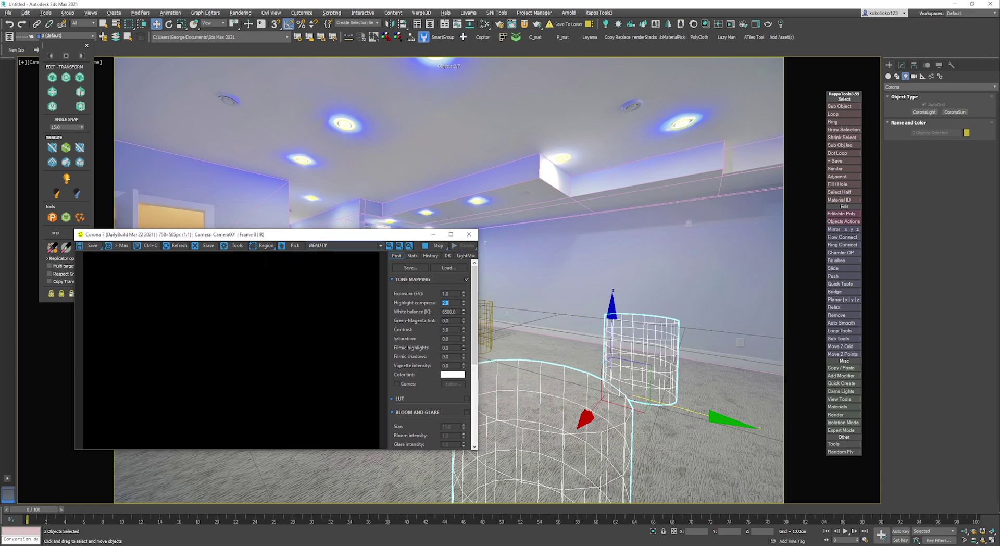
pyautogui.moveTo(315, 235); pyautogui.dragTo(375, 135)
pyautogui.scroll(1, 290, 249)
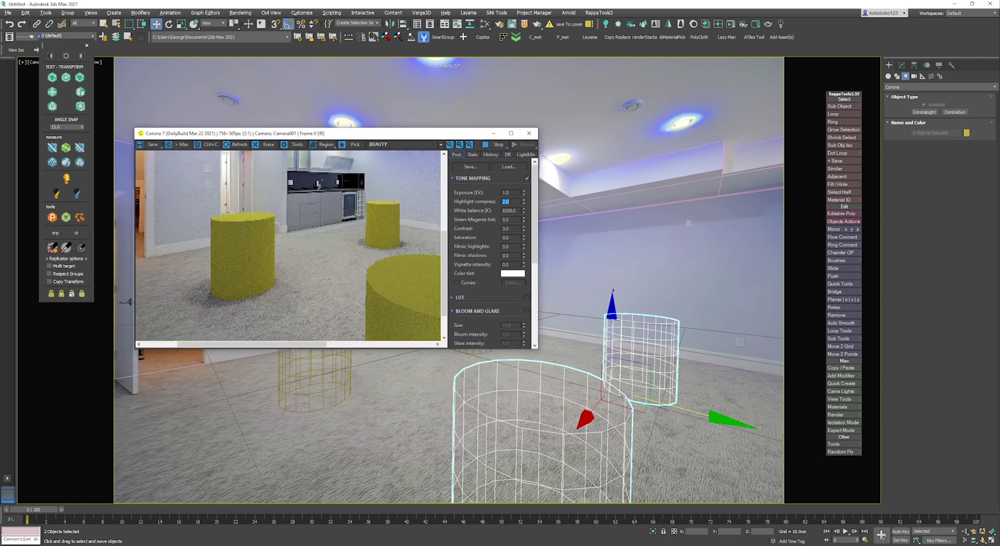
pyautogui.scroll(-1, 291, 249)
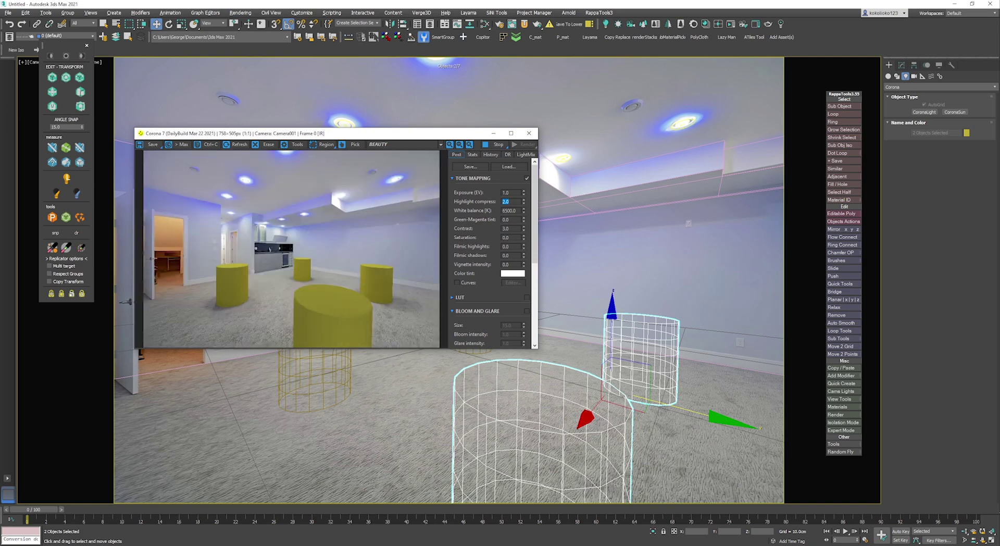
pyautogui.click(529, 133)
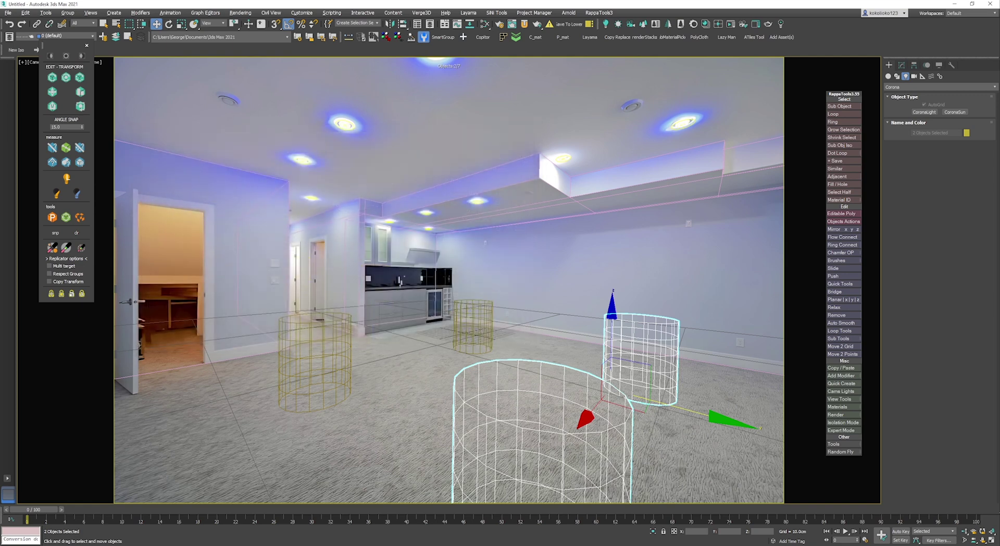
# Create a sphere on the carpet between the cylinders
pyautogui.click(642, 359)
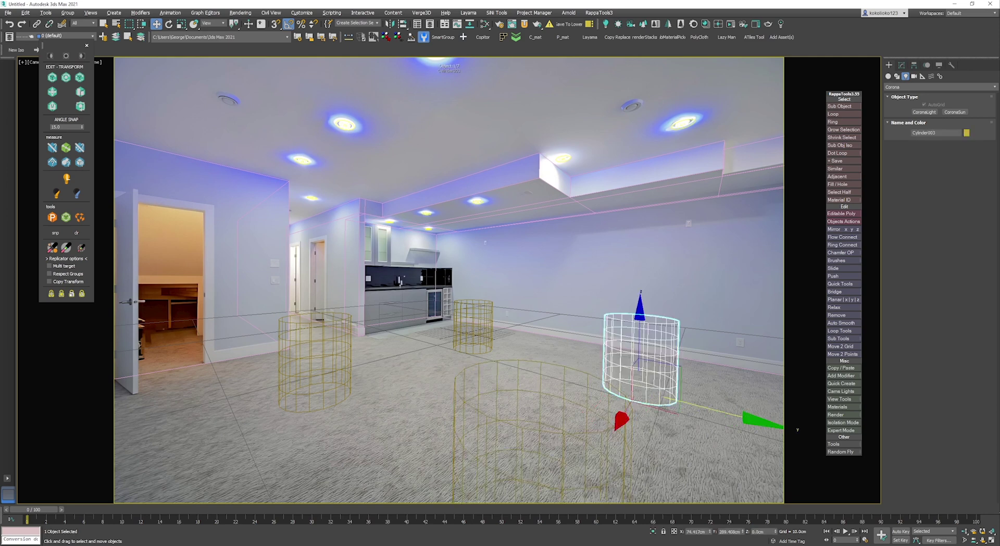
pyautogui.click(888, 76)
pyautogui.click(924, 120)
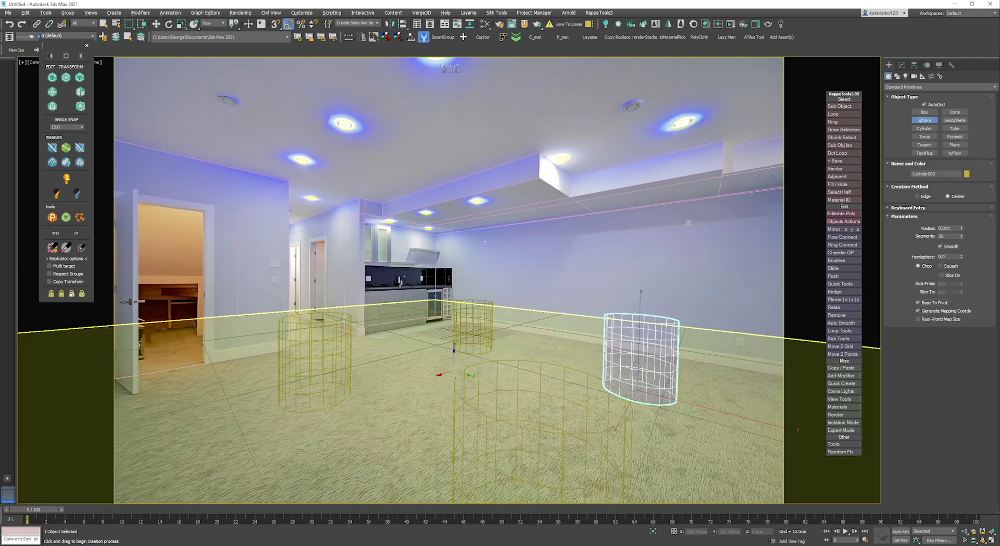
pyautogui.moveTo(425, 387); pyautogui.dragTo(465, 393)
pyautogui.press('w')
# Add a new Corona Physical material in an empty area of the Slate Material Editor
pyautogui.press('m')
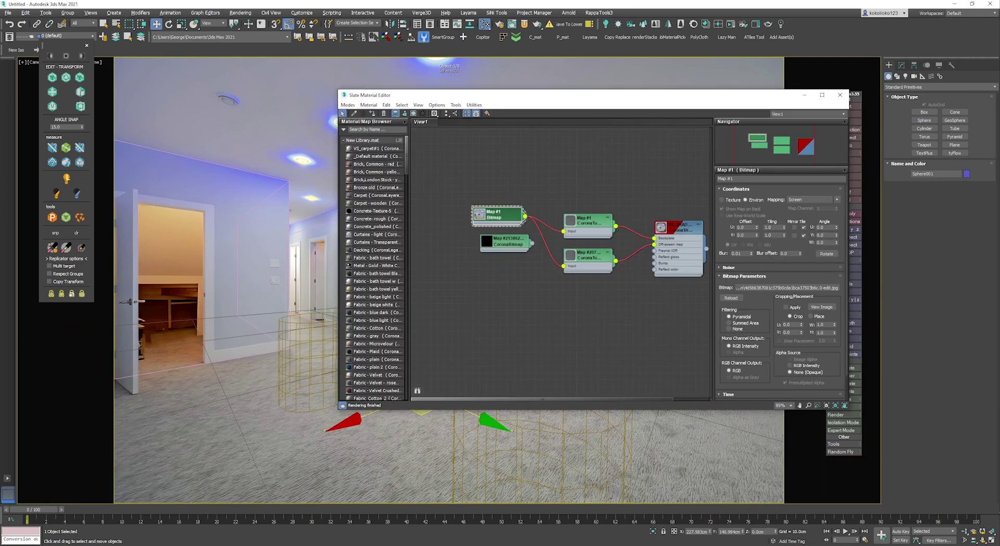
pyautogui.moveTo(477, 228); pyautogui.dragTo(476, 235, button='middle')
pyautogui.rightClick(477, 235)
pyautogui.click(579, 235)
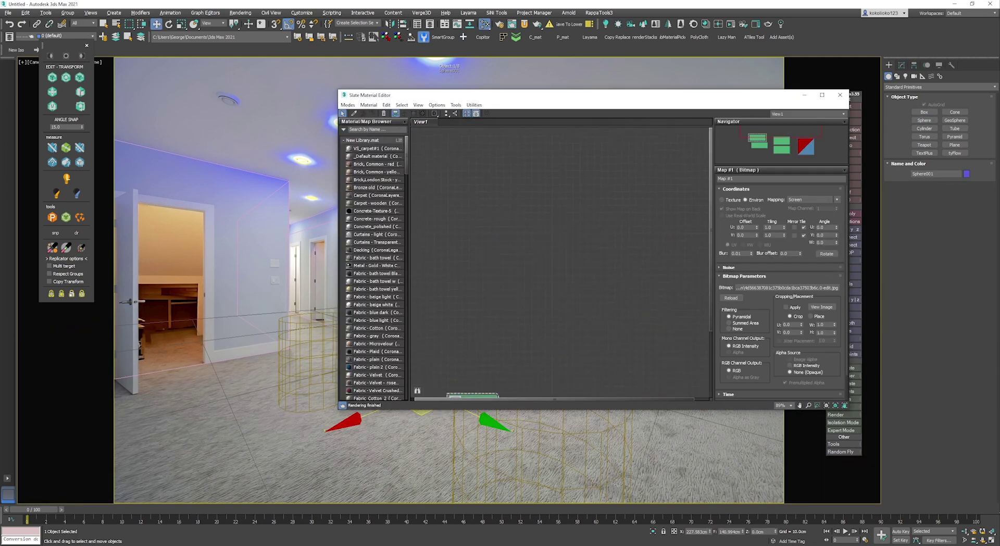
pyautogui.rightClick(578, 255)
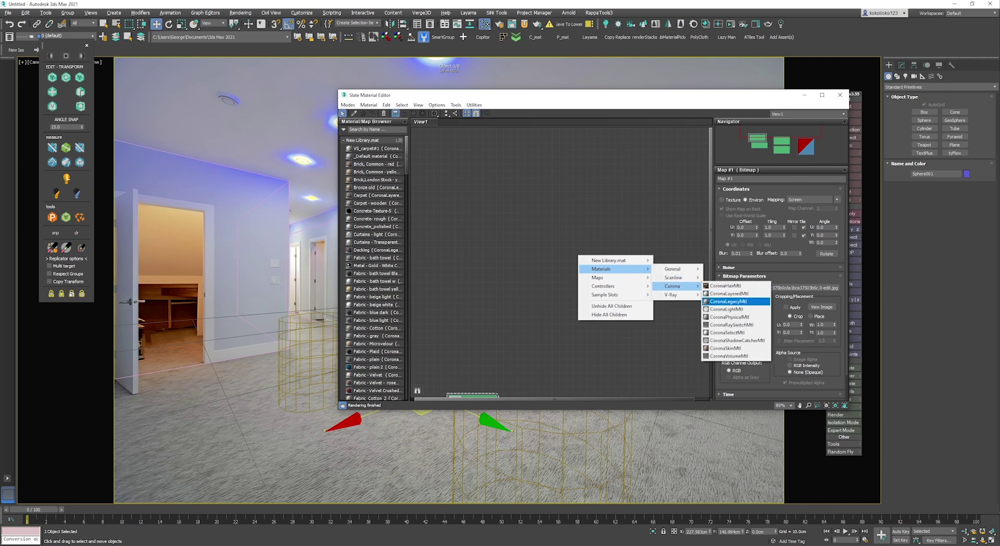
pyautogui.click(732, 316)
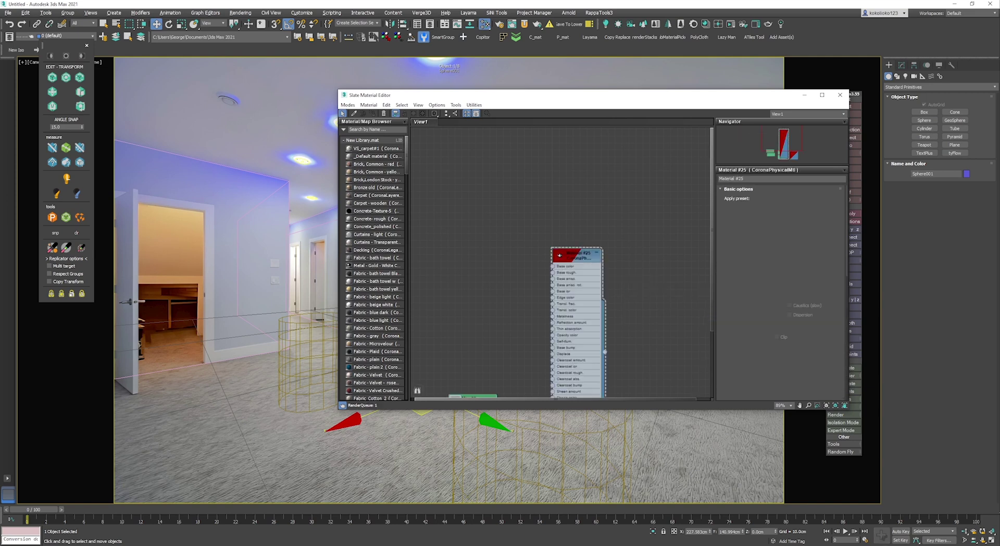
# Apply the Chrome preset to the new material and assign it to the sphere
pyautogui.click(794, 197)
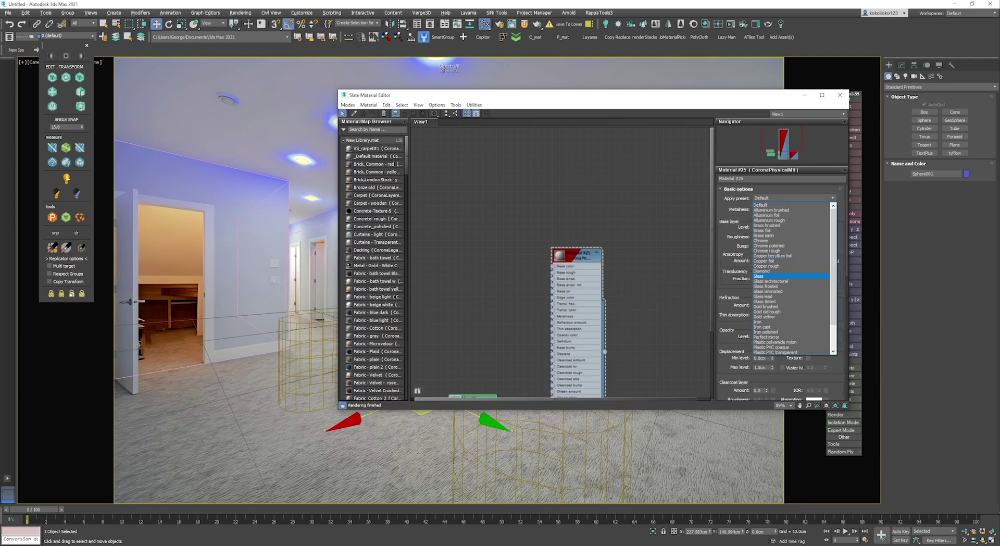
pyautogui.click(765, 241)
pyautogui.rightClick(577, 259)
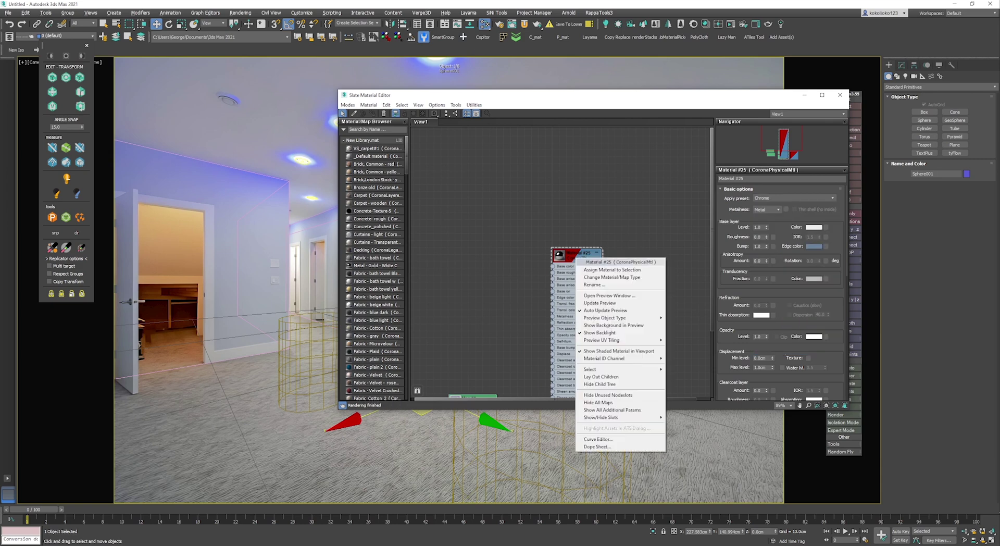
pyautogui.click(612, 269)
pyautogui.press('m')
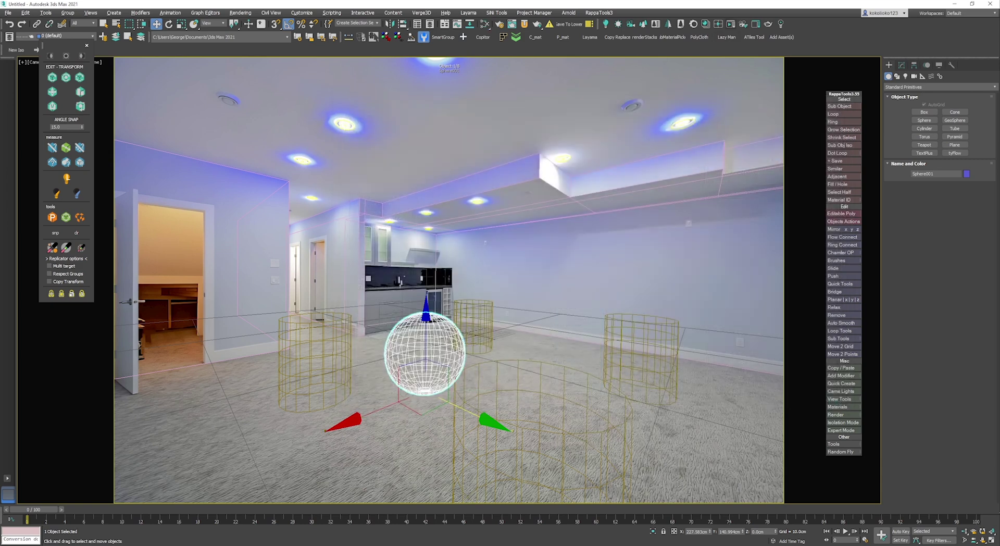
# Start the interactive render and examine the reflections in the chrome sphere up close
pyautogui.click(730, 24)
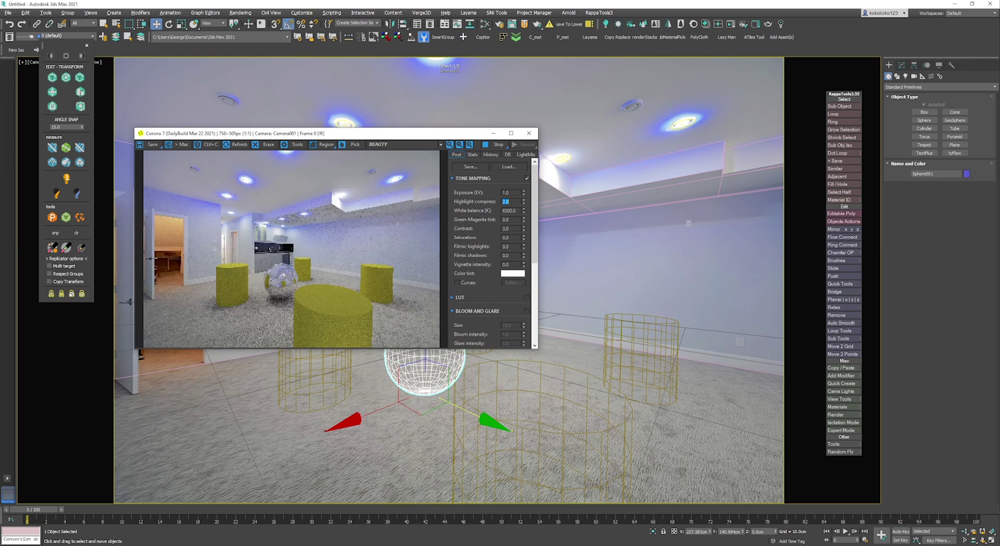
pyautogui.scroll(2, 285, 279)
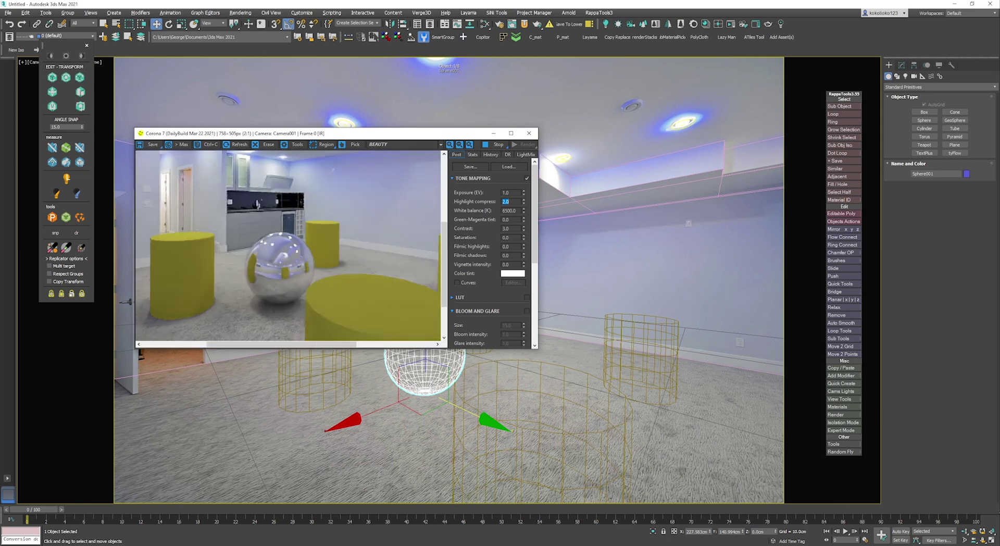
# Delete the test cylinders around the chrome sphere and check the sphere's reflections in the render
pyautogui.scroll(1, 256, 259)
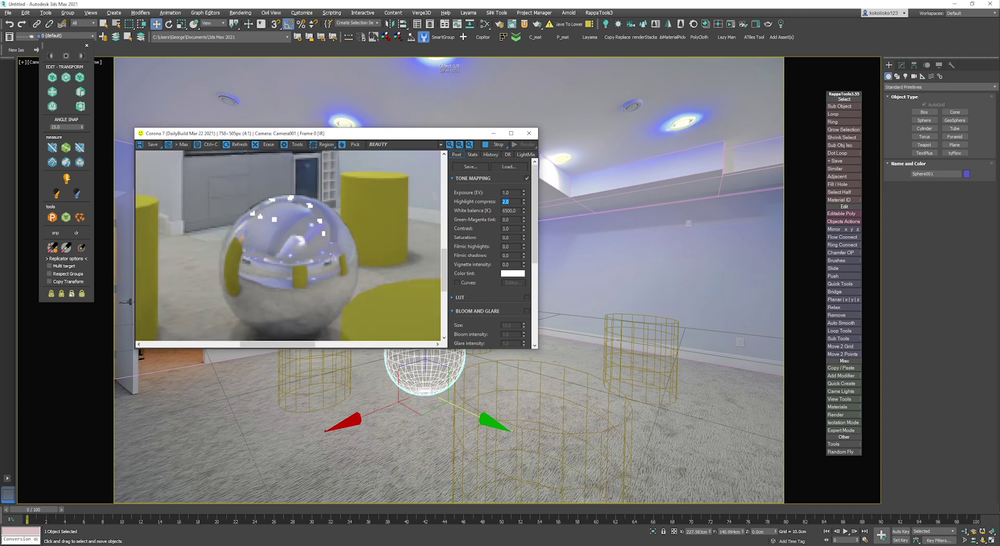
pyautogui.scroll(-2, 257, 258)
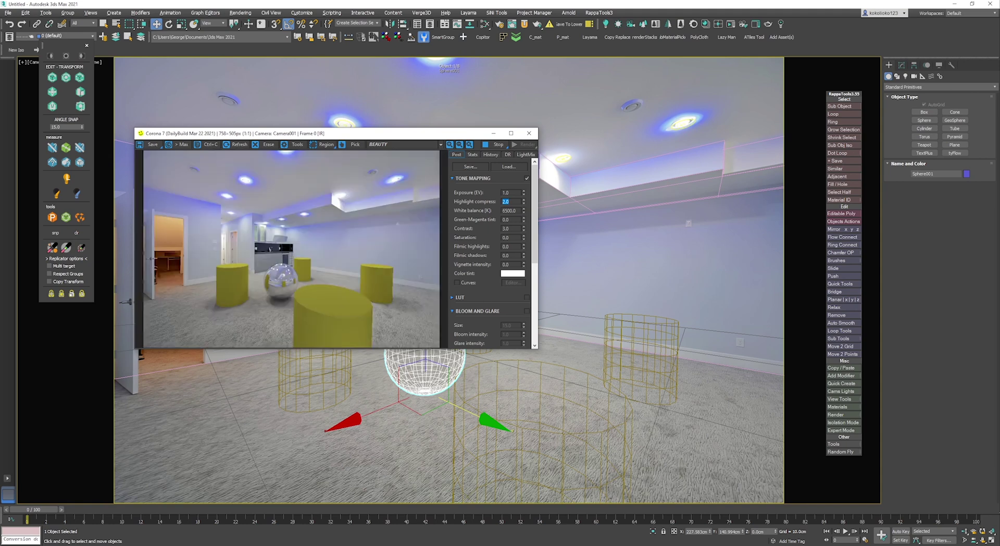
pyautogui.click(542, 432)
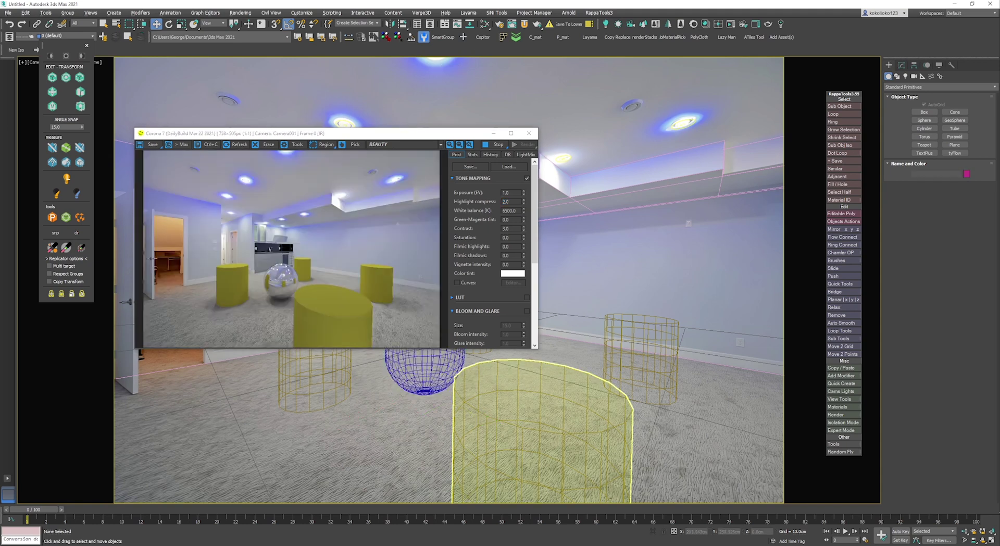
pyautogui.press('Delete')
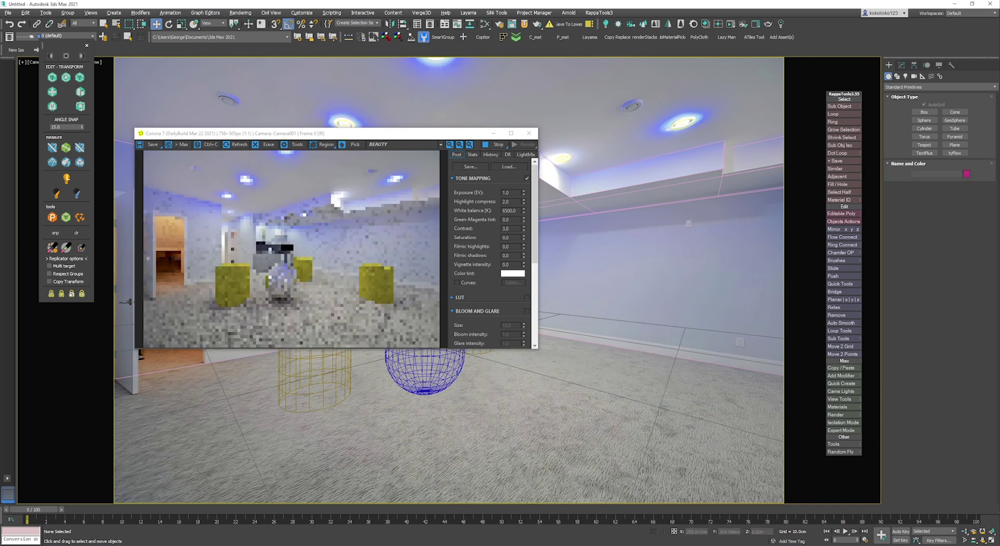
pyautogui.click(315, 388)
pyautogui.press('Delete')
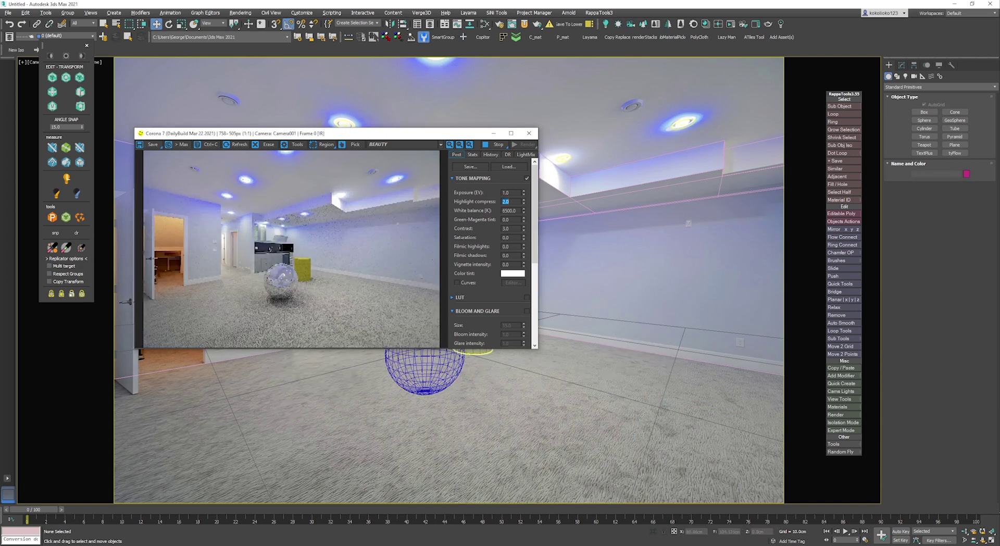
pyautogui.scroll(1, 265, 309)
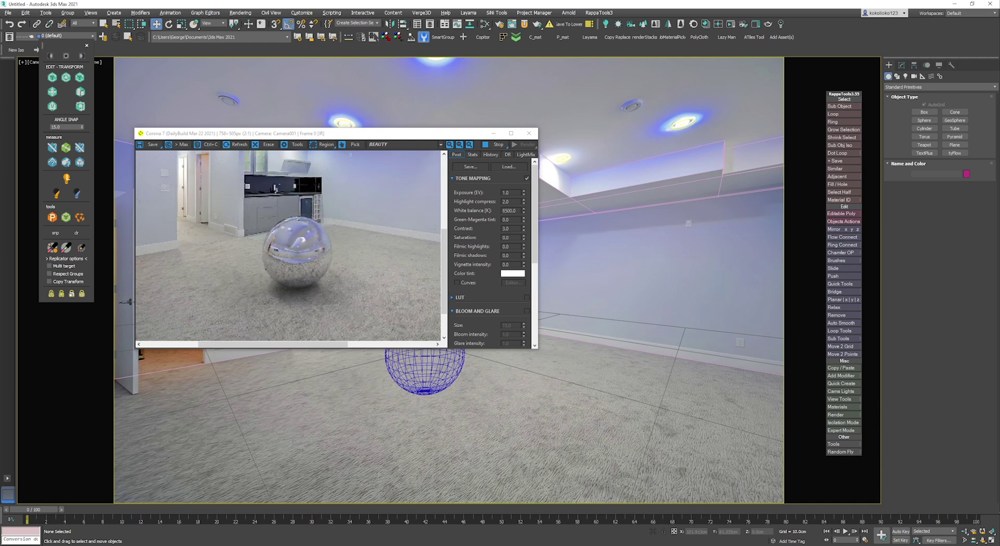
pyautogui.scroll(-1, 265, 309)
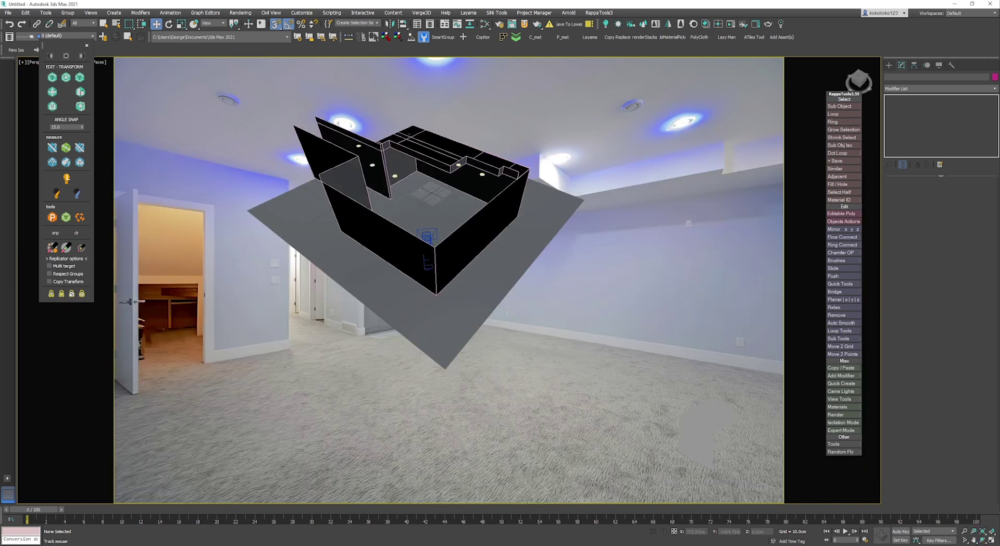
# Bring the sofa set and further furniture models into the scene beside the room and clear the selection
pyautogui.click(575, 319)
pyautogui.rightClick(651, 329)
pyautogui.hotkey('ctrl', 'd')
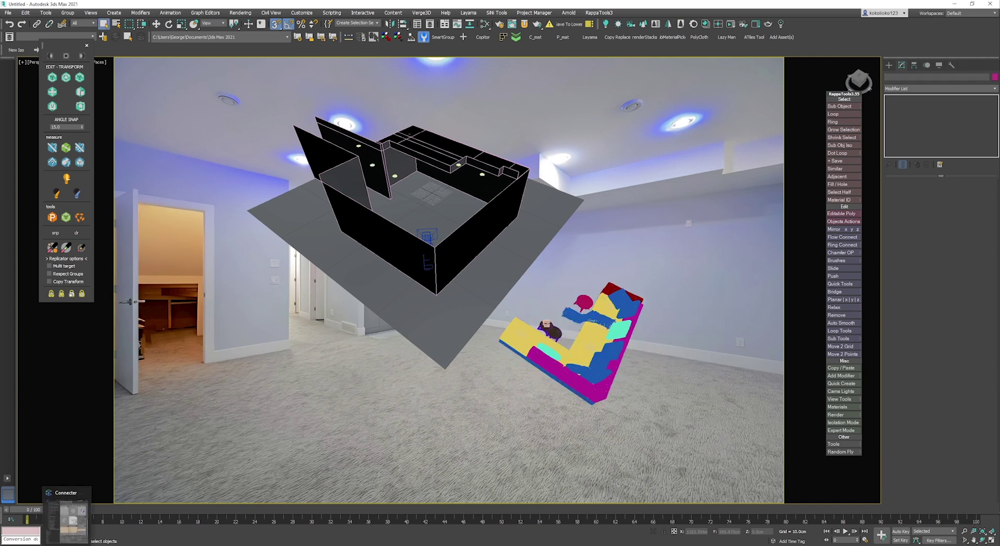
pyautogui.click(673, 373)
pyautogui.hotkey('ctrl', 'd')
# Select the imported groups with the wood and fabric samples and move them outside the room in the top view
pyautogui.moveTo(722, 414); pyautogui.dragTo(594, 333)
pyautogui.press('s')
pyautogui.press('z')
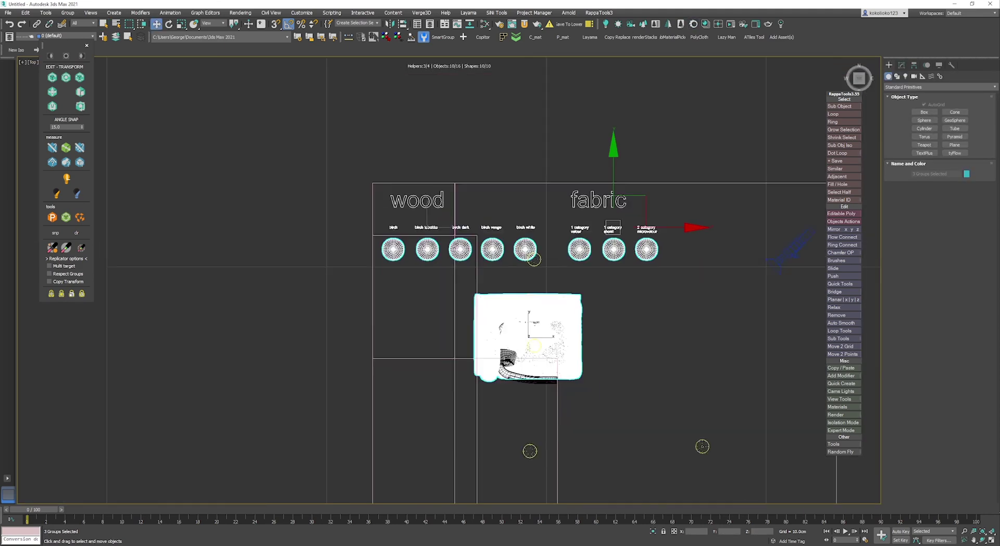
pyautogui.scroll(-4, 583, 290)
pyautogui.moveTo(583, 289); pyautogui.dragTo(575, 267, button='middle')
pyautogui.moveTo(607, 222); pyautogui.dragTo(253, 317)
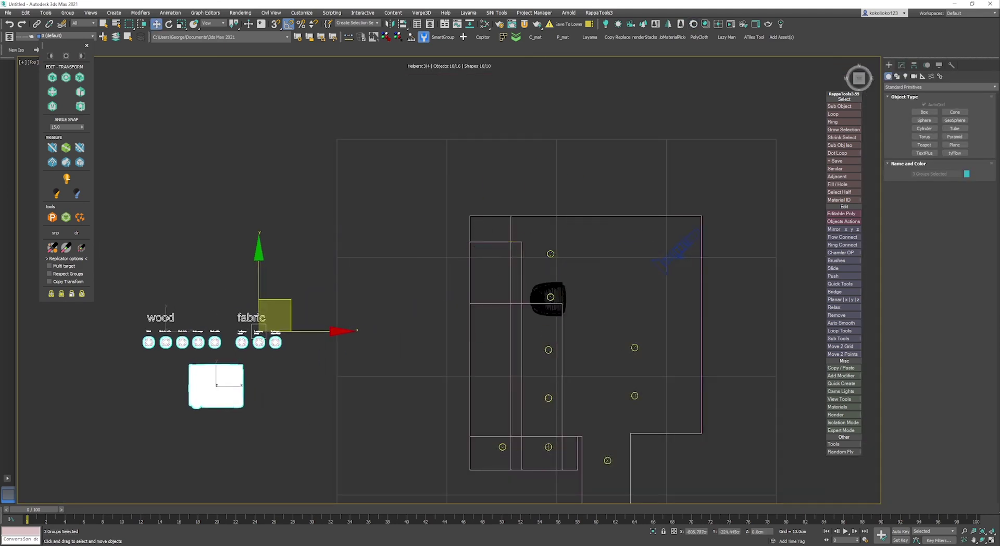
# Examine the imported furniture from several angles in wireframe, shaded and edged-face display
pyautogui.moveTo(254, 317); pyautogui.dragTo(423, 294, button='middle')
pyautogui.press('F3')
pyautogui.scroll(2, 371, 299)
pyautogui.keyDown('alt'); pyautogui.moveTo(151, 323); pyautogui.dragTo(347, 286, button='middle'); pyautogui.keyUp('alt')
pyautogui.scroll(5, 263, 267)
pyautogui.press('F4')
pyautogui.scroll(-2, 262, 265)
pyautogui.press('F3')
pyautogui.moveTo(268, 378)
pyautogui.keyDown('alt'); pyautogui.mouseDown(button='middle')
pyautogui.moveTo(331, 383)
pyautogui.moveTo(417, 224)
pyautogui.moveTo(481, 215)
pyautogui.mouseUp(button='middle'); pyautogui.keyUp('alt')
pyautogui.press('F3')
pyautogui.press('F4')
pyautogui.scroll(3, 416, 224)
# Move the armchair to the open carpet near the closet doorway and rotate it toward the seating area
pyautogui.click(583, 333)
pyautogui.click(447, 318)
pyautogui.moveTo(448, 318); pyautogui.dragTo(419, 372, button='middle')
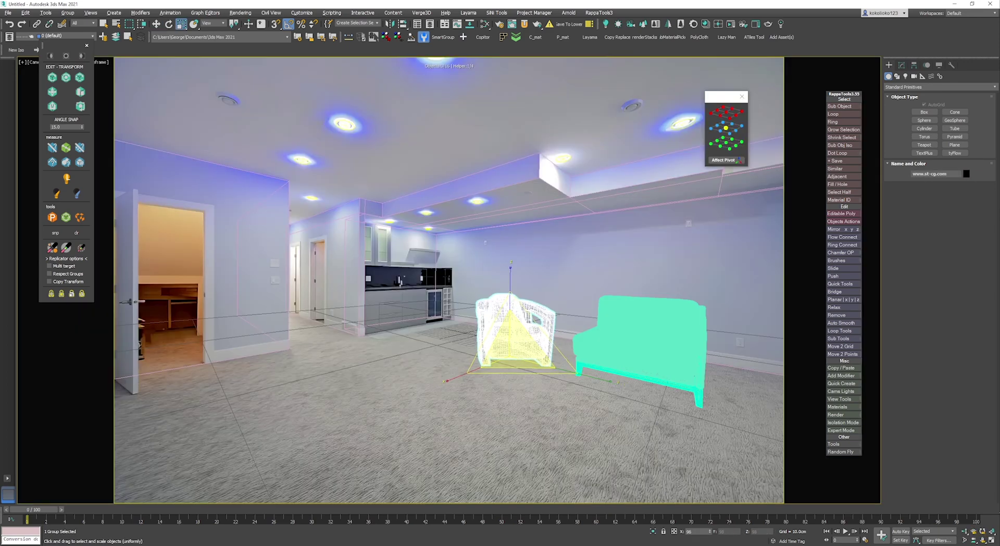
pyautogui.press('w')
pyautogui.moveTo(518, 367); pyautogui.dragTo(340, 405)
pyautogui.press('e')
pyautogui.moveTo(384, 428); pyautogui.dragTo(433, 416)
# Duplicate the armchair beside the first one and rotate the copy to face the seating area
pyautogui.press('w')
pyautogui.keyDown('shift'); pyautogui.moveTo(295, 410); pyautogui.dragTo(395, 380); pyautogui.keyUp('shift')
pyautogui.press('Return')
pyautogui.press('e')
pyautogui.moveTo(463, 392); pyautogui.dragTo(406, 389)
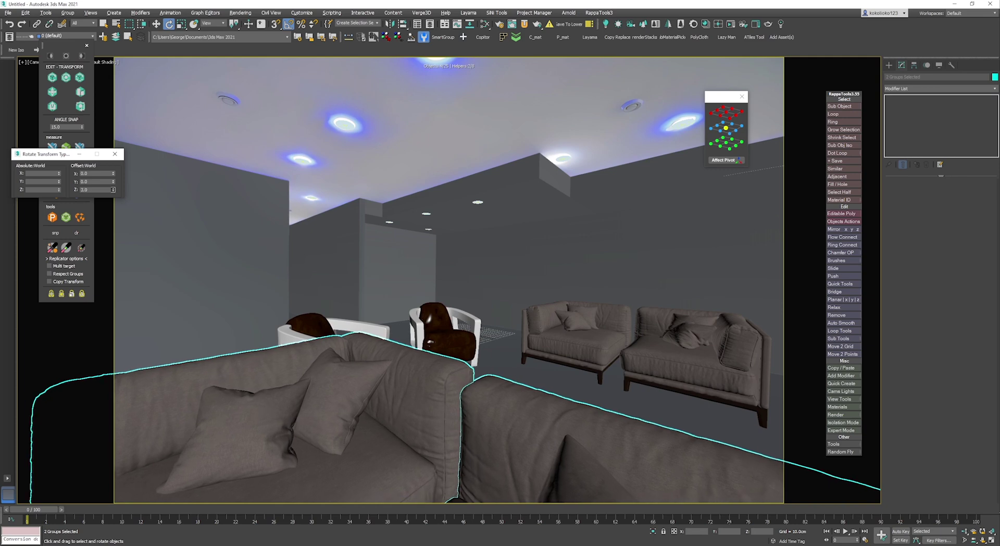
# Rotate the two sofas nearest the camera around the vertical axis and adjust their orientation in the top view
pyautogui.moveTo(113, 189); pyautogui.dragTo(113, 41)
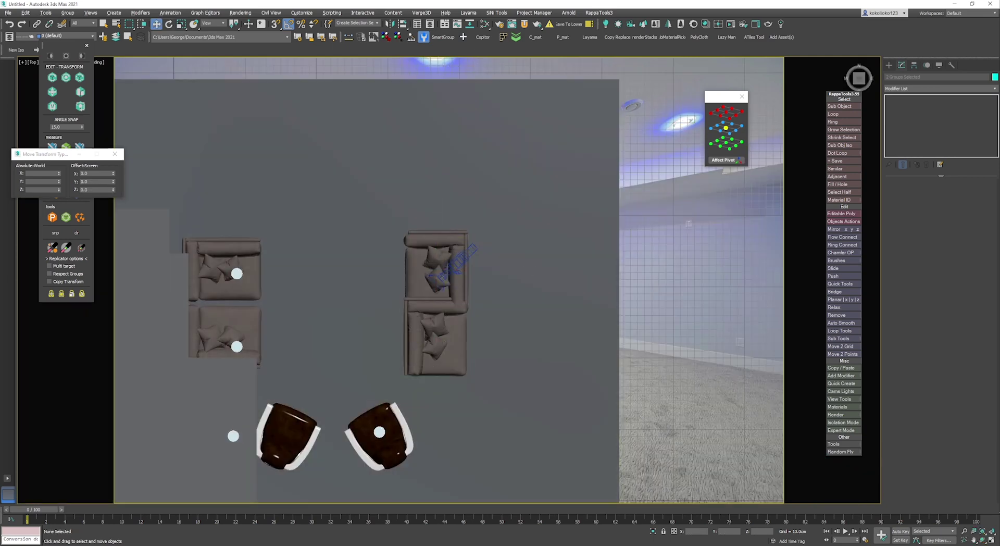
pyautogui.press('w')
pyautogui.click(436, 343)
pyautogui.press('e')
pyautogui.moveTo(477, 277); pyautogui.dragTo(449, 255)
pyautogui.press('w')
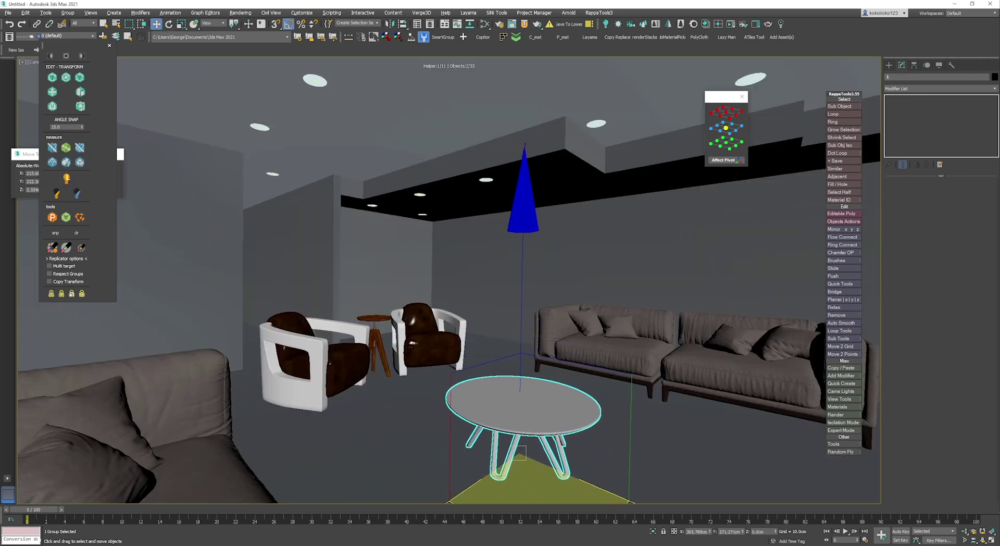
# Shift the armchair seating around the side table slightly in the camera view
pyautogui.press('r')
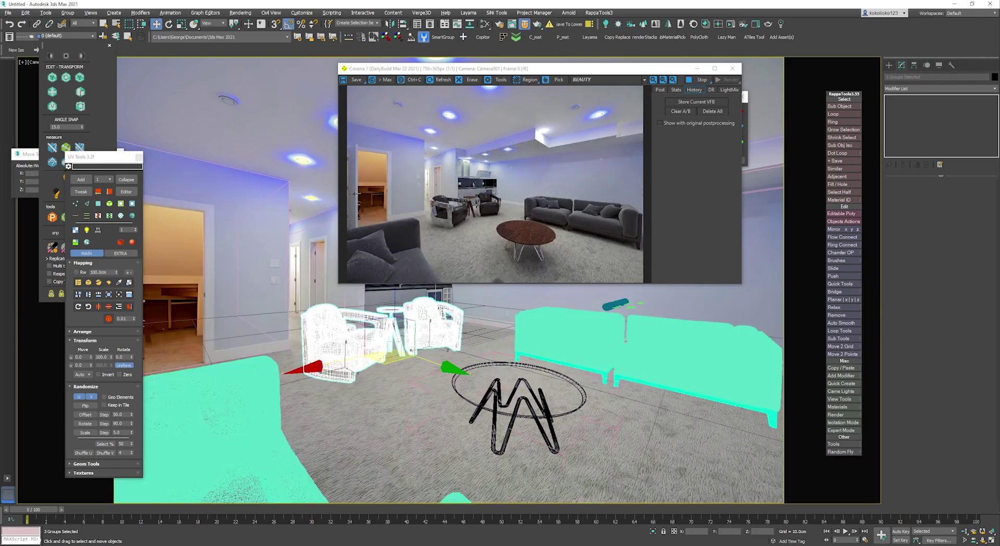
pyautogui.press('w')
pyautogui.click(439, 338)
pyautogui.moveTo(439, 359); pyautogui.dragTo(447, 357)
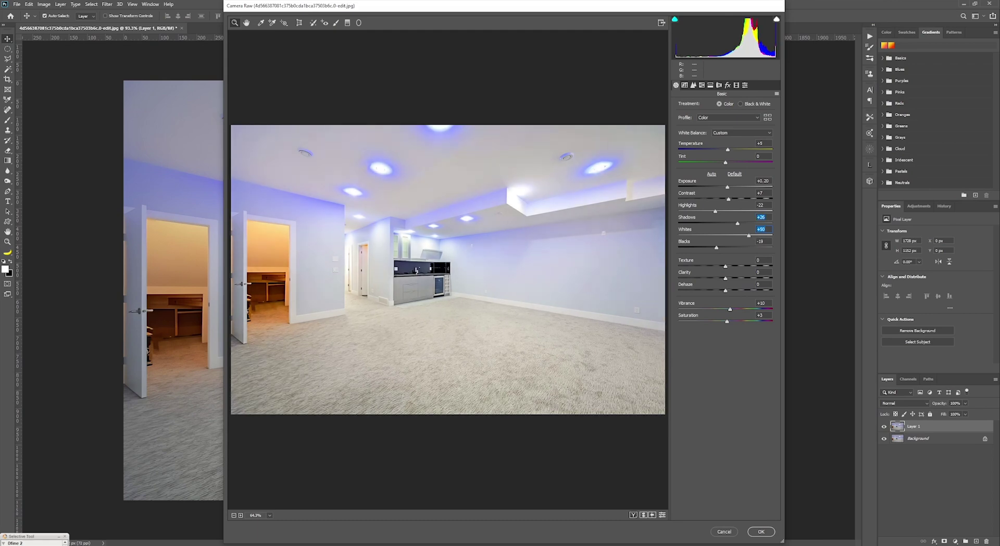
# In Photoshop's Camera Raw filter, try Shadows +100 and Highlights -100, settling on Shadows +14 and Highlights -14
pyautogui.write('100')
pyautogui.press('Return')
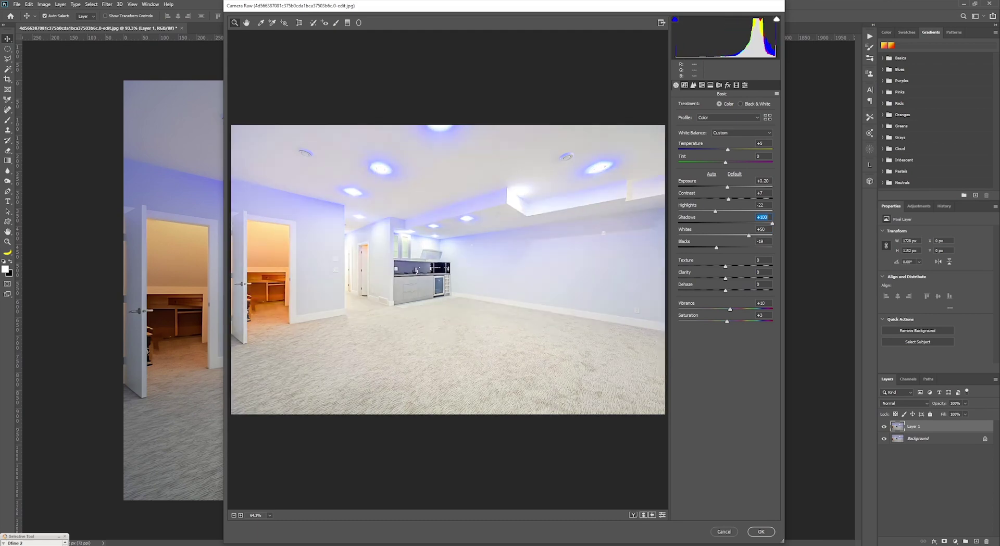
pyautogui.moveTo(743, 223); pyautogui.dragTo(704, 211)
pyautogui.click(578, 265)
pyautogui.write('-100')
pyautogui.press('Return')
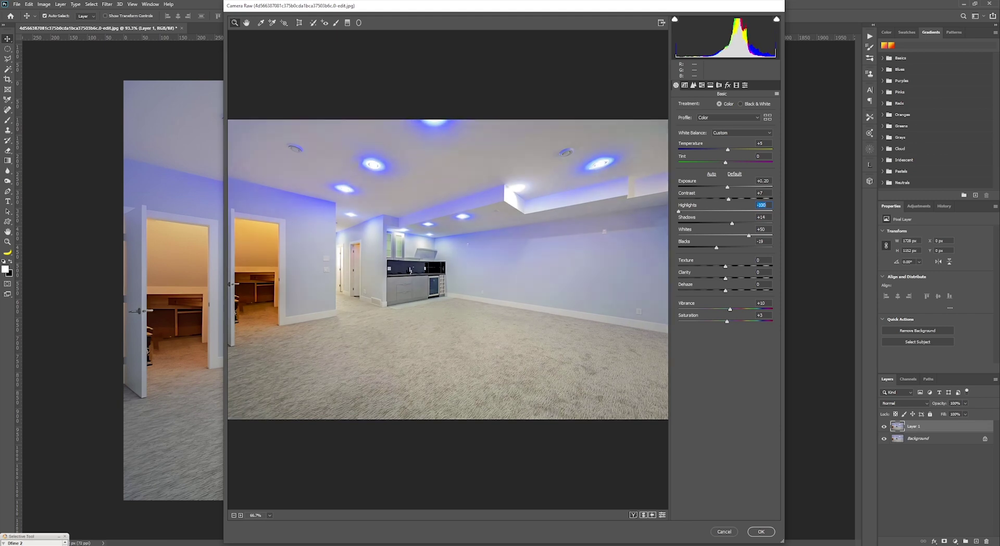
pyautogui.write('-15')
pyautogui.press('Return')
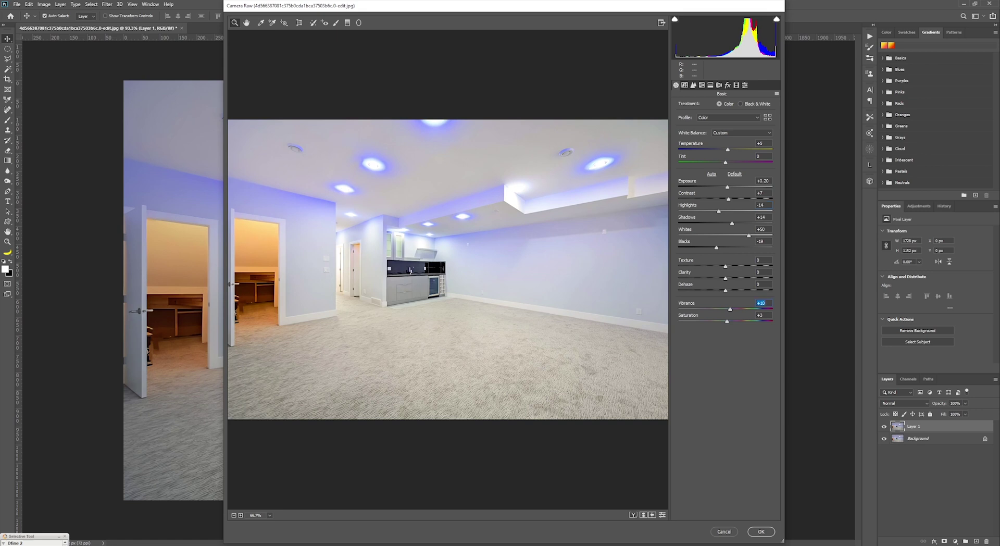
# Reduce the Vibrance to -14 and apply the Camera Raw adjustments to the basement photo
pyautogui.write('-20')
pyautogui.press('Return')
pyautogui.write('-11')
pyautogui.press('Return')
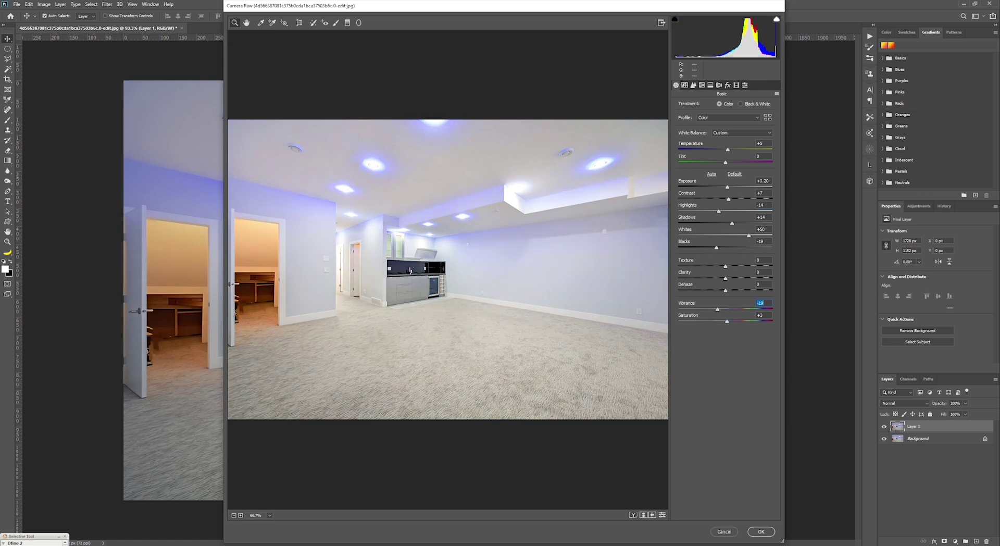
pyautogui.write('-14')
pyautogui.press('Return')
pyautogui.click(760, 531)
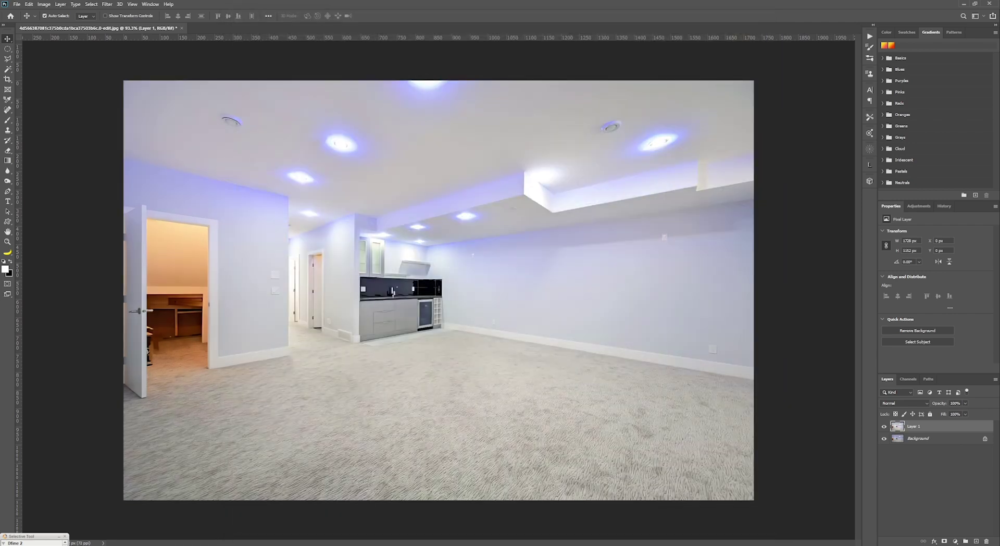
# Compare the adjusted photo layer with the original background by toggling its visibility
pyautogui.click(884, 427)
pyautogui.hotkey('ctrl', ',')
pyautogui.keyDown('alt'); pyautogui.scroll(6, 387, 351); pyautogui.keyUp('alt')
pyautogui.keyDown('alt'); pyautogui.scroll(-6, 387, 351); pyautogui.keyUp('alt')
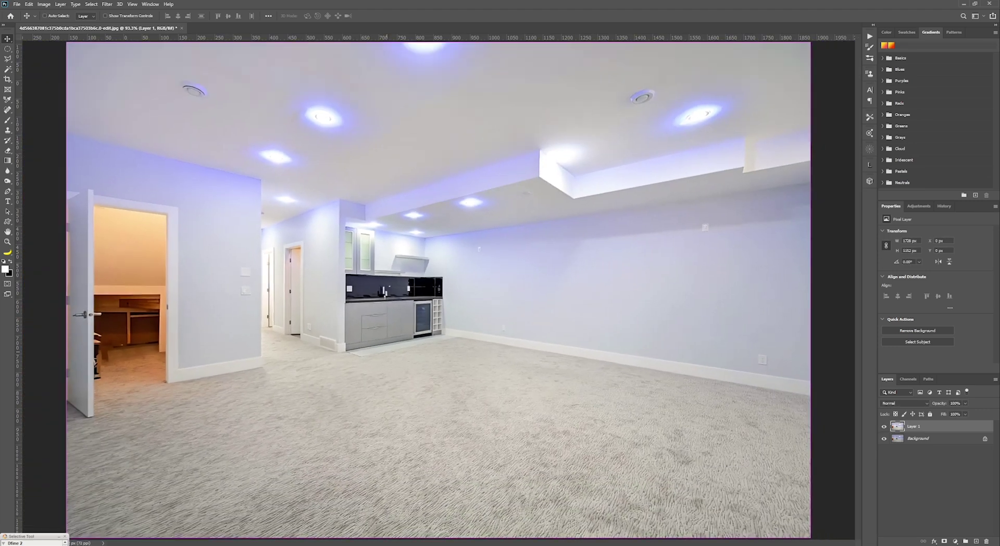
pyautogui.keyDown('alt'); pyautogui.scroll(1, 387, 351); pyautogui.keyUp('alt')
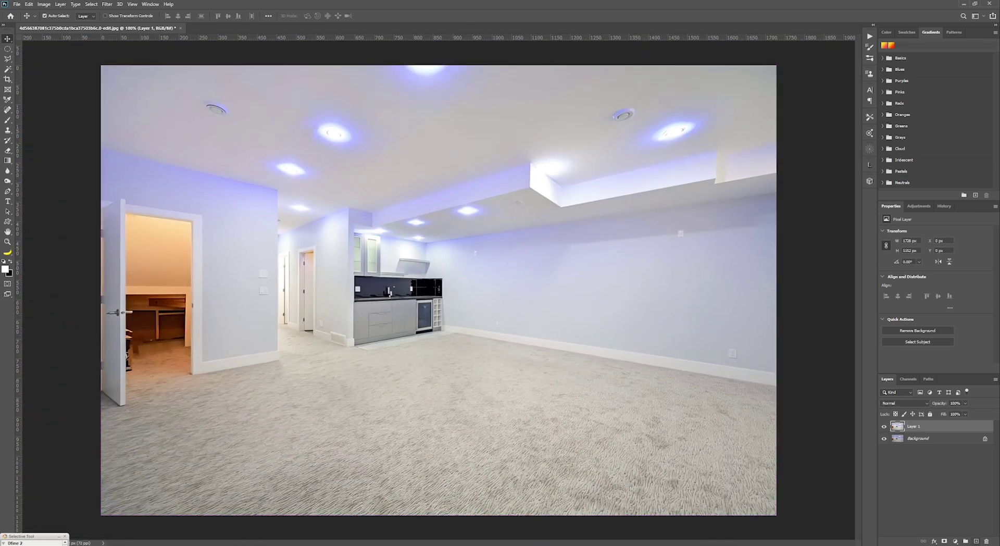
# Create a new layer and trace the carpet's edge with the Polygonal Lasso along the hallway and kitchenette base
pyautogui.hotkey('ctrl', 'shift', 'alt', 'n')
pyautogui.press('l')
pyautogui.keyDown('alt'); pyautogui.scroll(5, 283, 325); pyautogui.keyUp('alt')
pyautogui.keyDown('alt'); pyautogui.scroll(4, 277, 267); pyautogui.keyUp('alt')
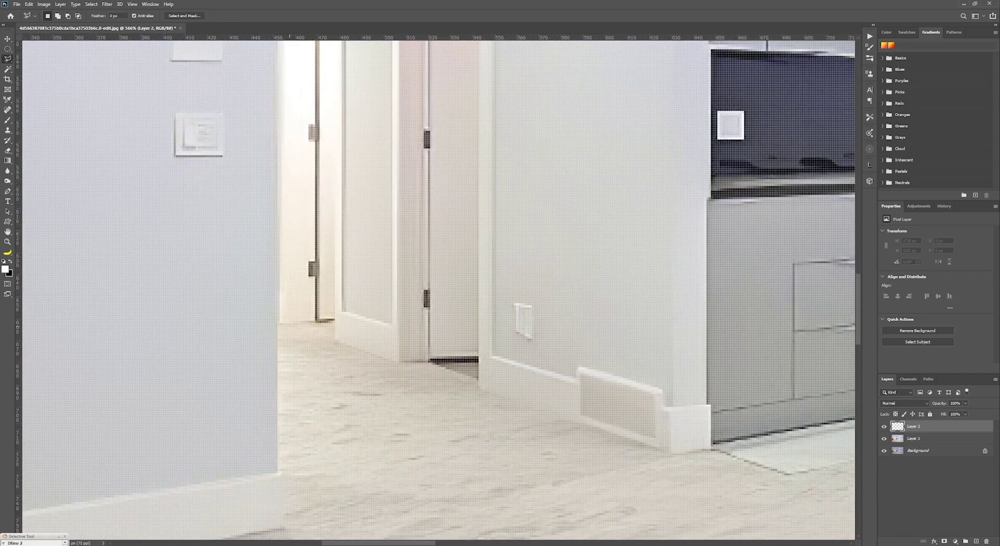
pyautogui.click(334, 341)
pyautogui.click(404, 364)
pyautogui.click(478, 359)
pyautogui.click(479, 385)
pyautogui.click(788, 474)
pyautogui.moveTo(787, 475); pyautogui.dragTo(64, 372)
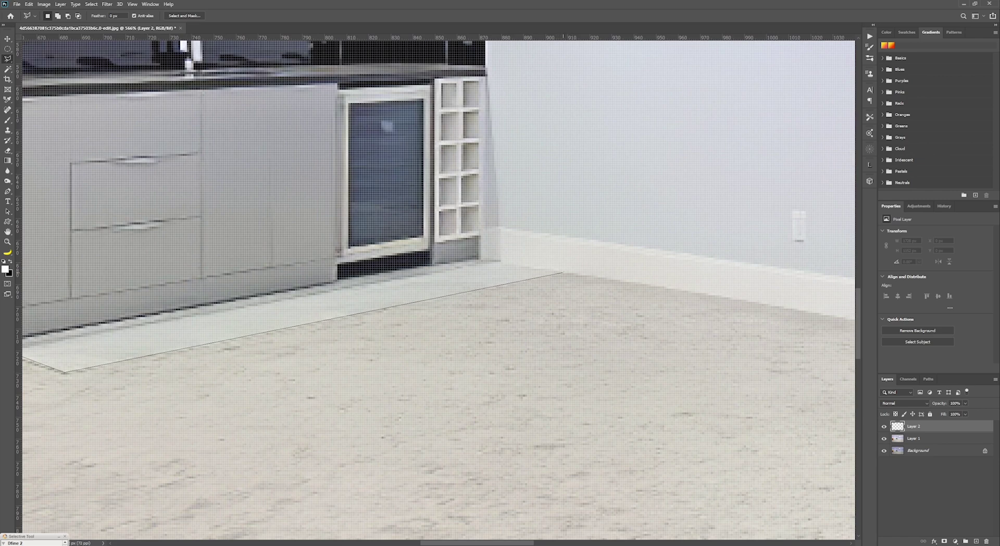
# Continue the carpet outline along the long wall's baseboard and around the outside of the photo's lower corners
pyautogui.keyDown('alt'); pyautogui.scroll(-10, 566, 263); pyautogui.keyUp('alt')
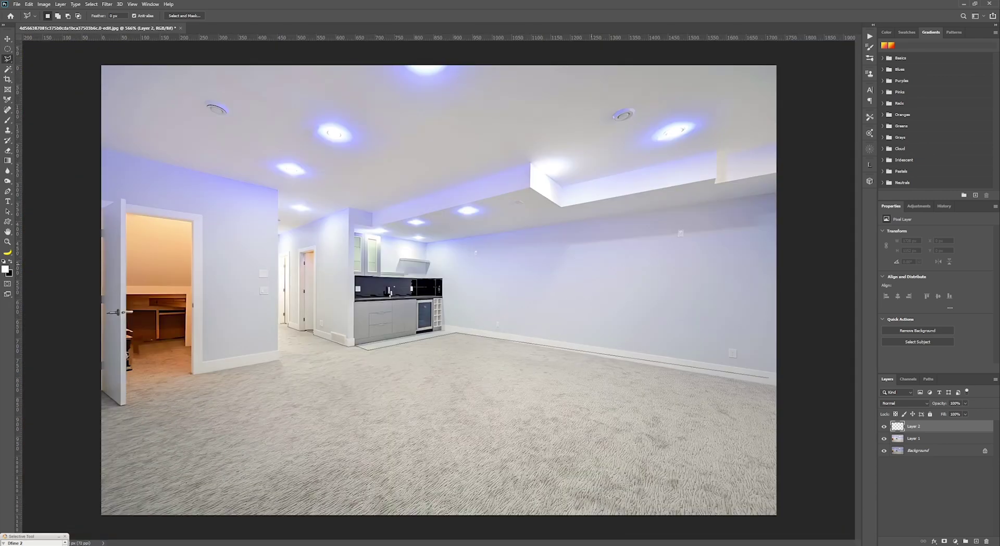
pyautogui.click(801, 389)
pyautogui.click(781, 525)
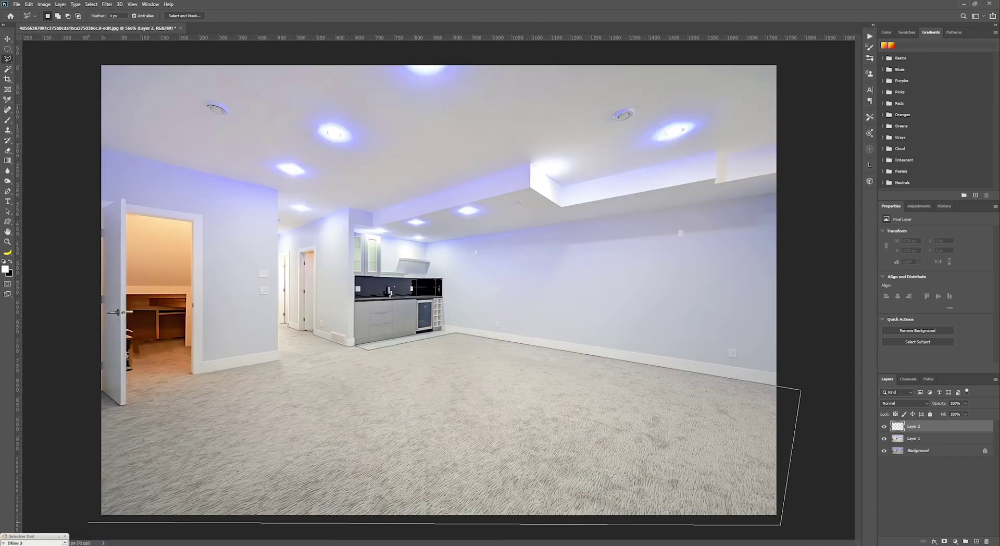
pyautogui.click(88, 521)
pyautogui.keyDown('alt'); pyautogui.scroll(8, 94, 404); pyautogui.keyUp('alt')
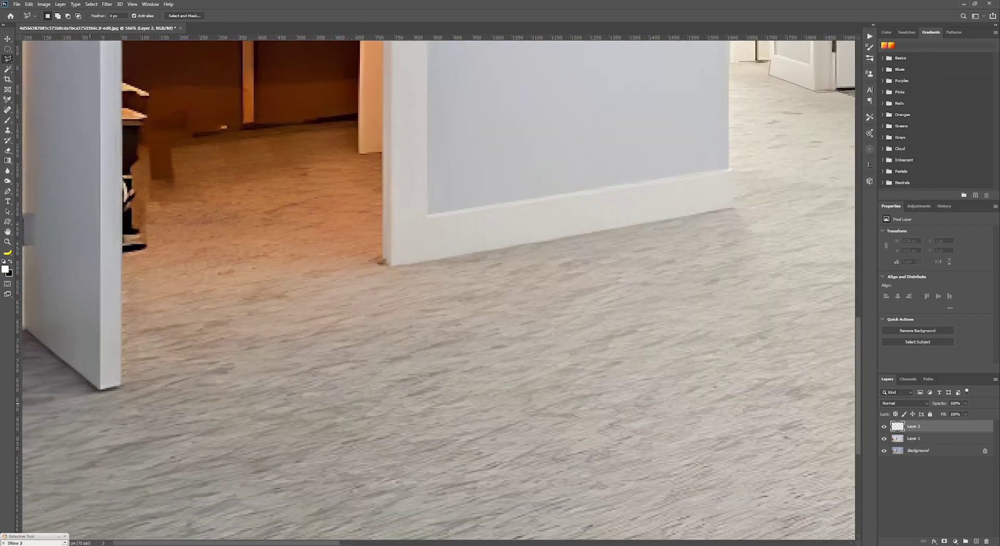
pyautogui.scroll(-1, 21, 400)
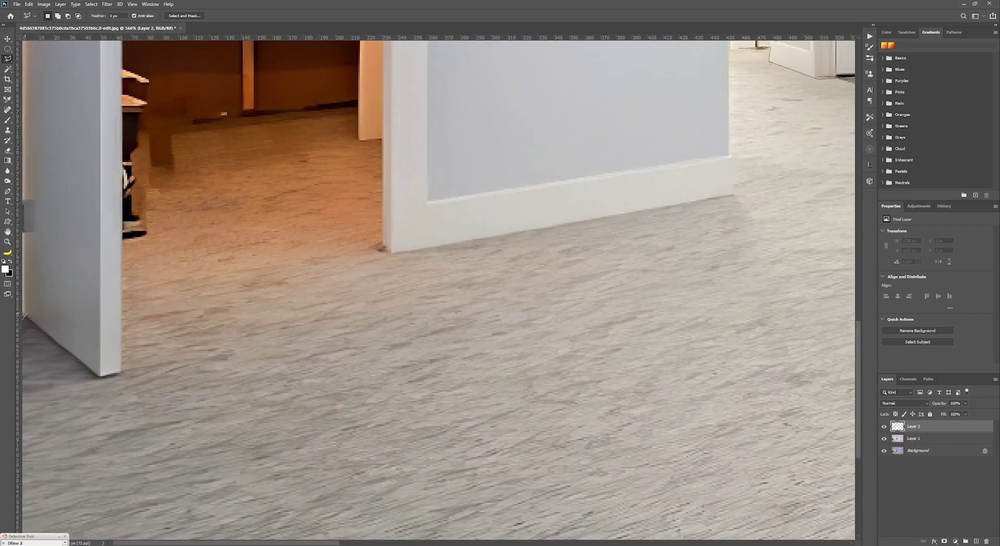
pyautogui.scroll(-3, 26, 314)
pyautogui.keyDown('alt'); pyautogui.scroll(-2, 597, 237); pyautogui.keyUp('alt')
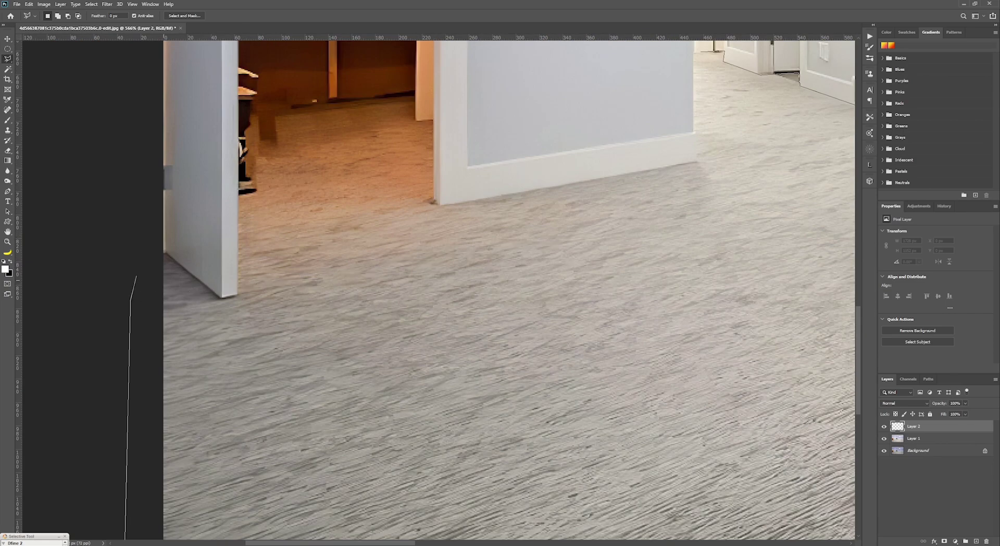
# Close the carpet selection along the open door, closet floor and wall baseboard, and activate the Brush tool
pyautogui.moveTo(130, 272); pyautogui.dragTo(244, 291)
pyautogui.click(247, 320)
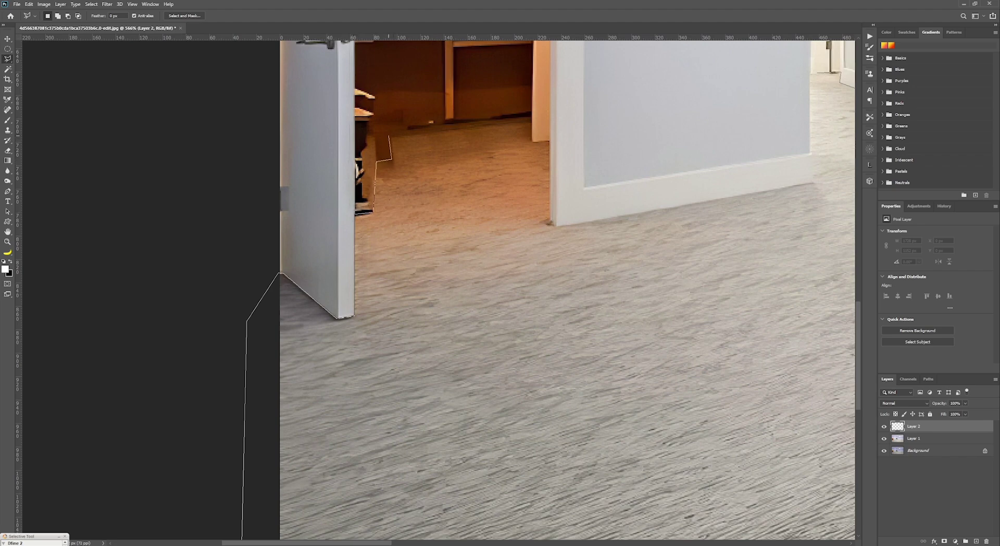
pyautogui.click(390, 135)
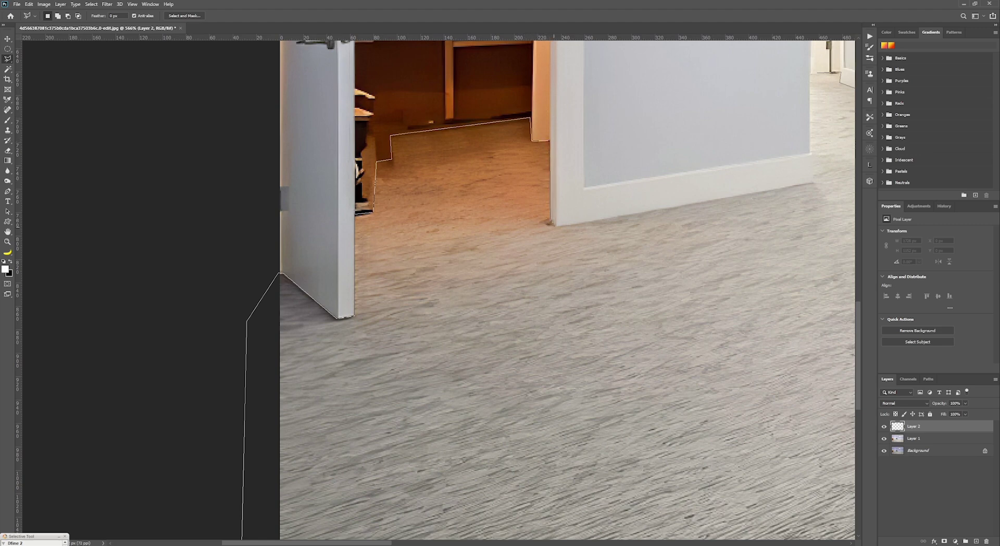
pyautogui.click(550, 223)
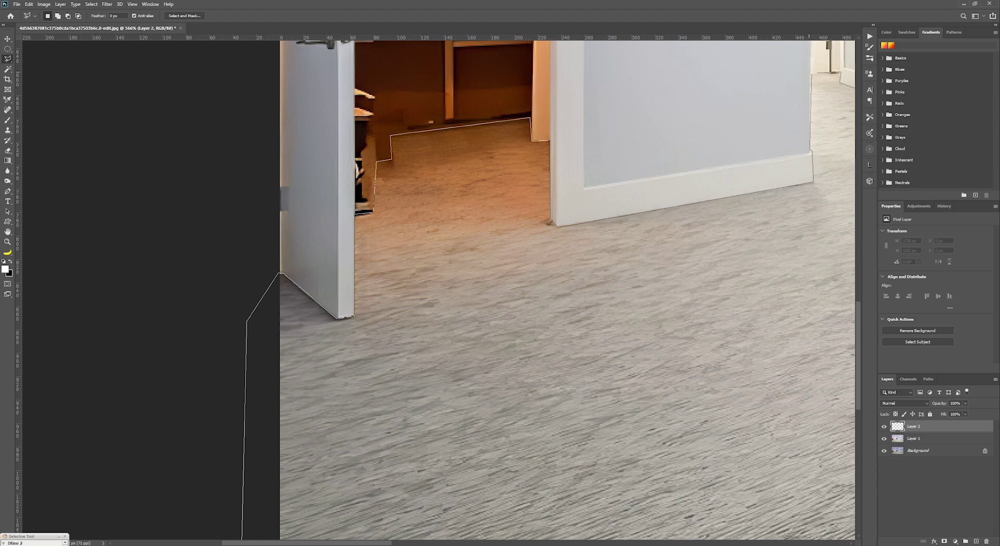
pyautogui.click(810, 74)
pyautogui.keyDown('alt'); pyautogui.scroll(-3, 784, 128); pyautogui.keyUp('alt')
pyautogui.hotkey('ctrl', '0')
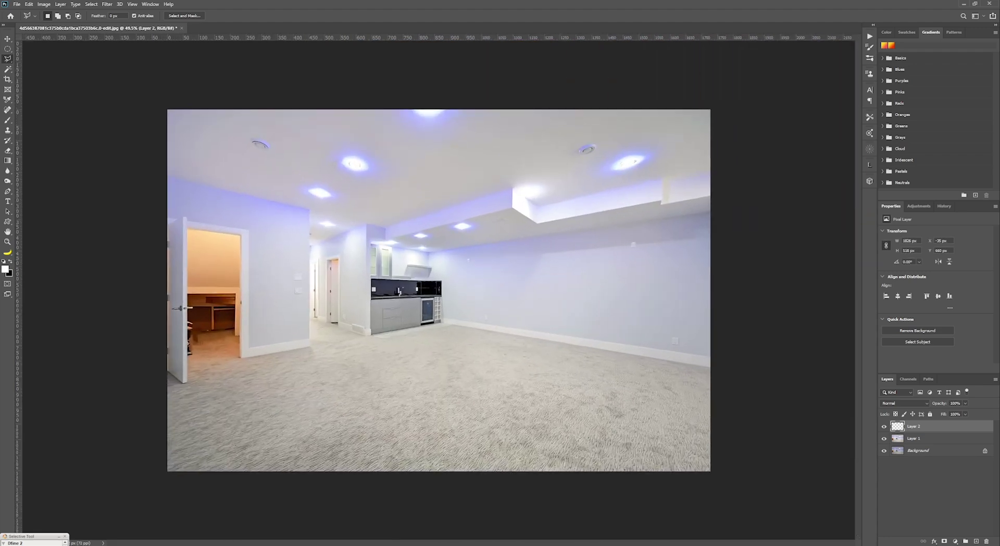
pyautogui.press('b')
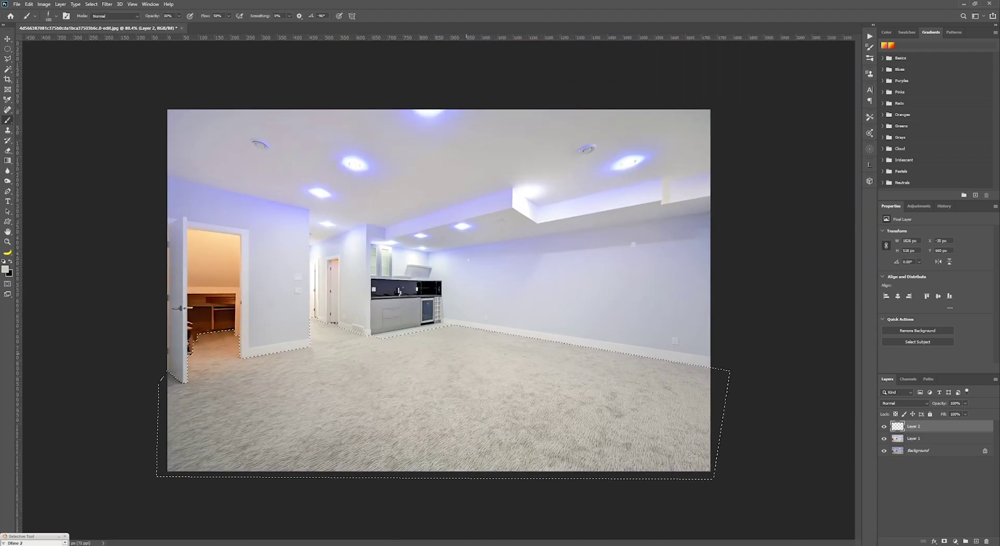
# Sample the warm orange of the closet wall and paint it over the selected carpet with a greatly enlarged brush
pyautogui.moveTo(489, 356)
pyautogui.mouseDown()
pyautogui.moveTo(218, 432)
pyautogui.moveTo(95, 451)
pyautogui.mouseUp()
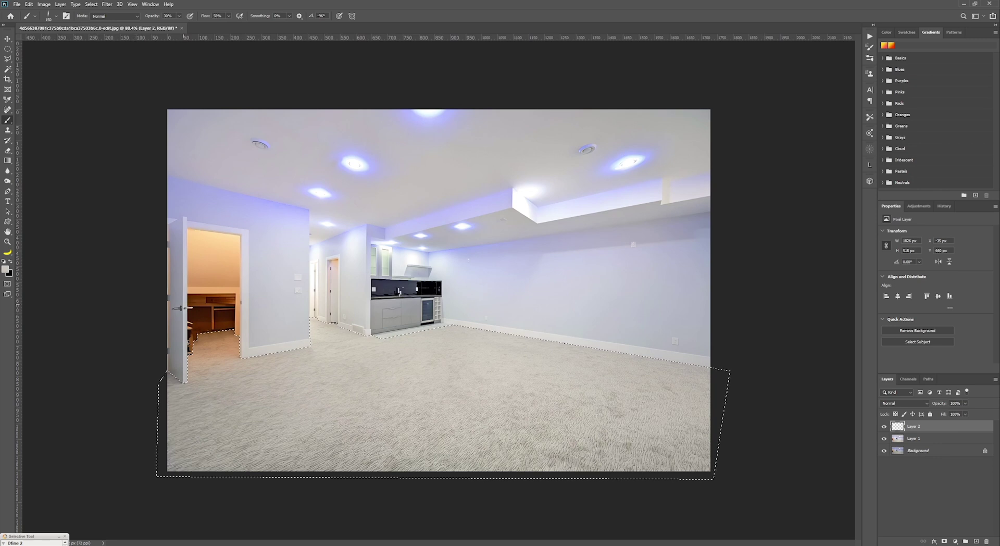
pyautogui.hotkey('ctrl', 'z')
pyautogui.keyDown('alt'); pyautogui.moveTo(217, 277); pyautogui.dragTo(237, 253); pyautogui.keyUp('alt')
pyautogui.press(']')
pyautogui.press(']')
pyautogui.press(']')
pyautogui.press(']')
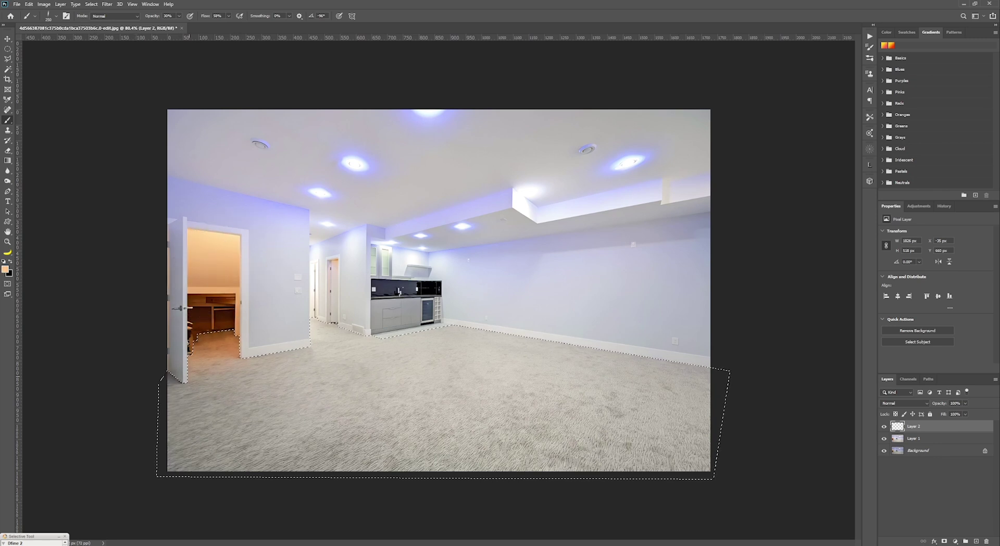
pyautogui.press(']')
pyautogui.press(']')
pyautogui.press(']')
pyautogui.press(']')
pyautogui.press(']')
pyautogui.press(']')
pyautogui.press(']')
pyautogui.press(']')
pyautogui.press(']')
pyautogui.moveTo(150, 409)
pyautogui.mouseDown()
pyautogui.moveTo(803, 400)
pyautogui.moveTo(6, 400)
pyautogui.mouseUp()
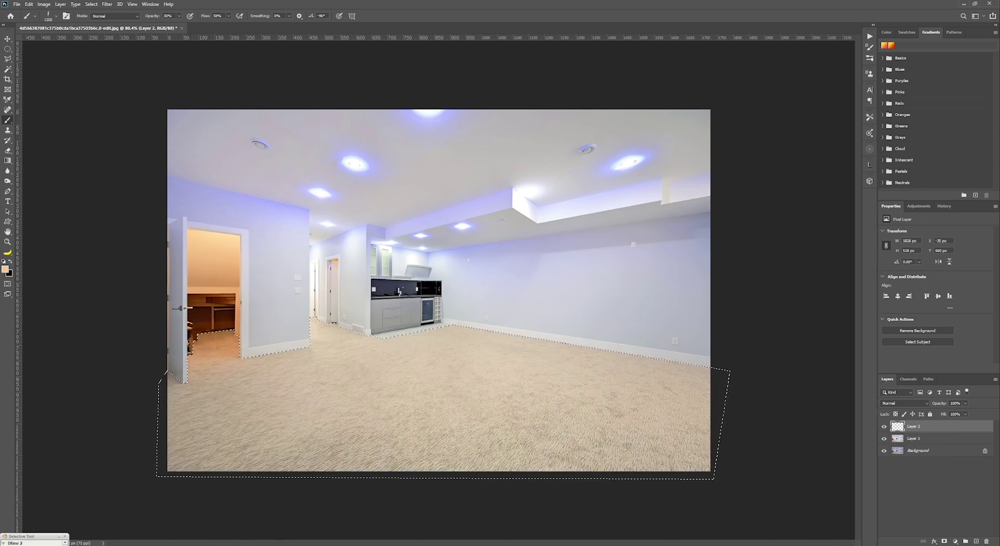
# Lower the carpet tint layer's opacity to 38%, deselect the carpet, and merge all visible layers into one
pyautogui.moveTo(939, 403); pyautogui.dragTo(911, 403)
pyautogui.press('v')
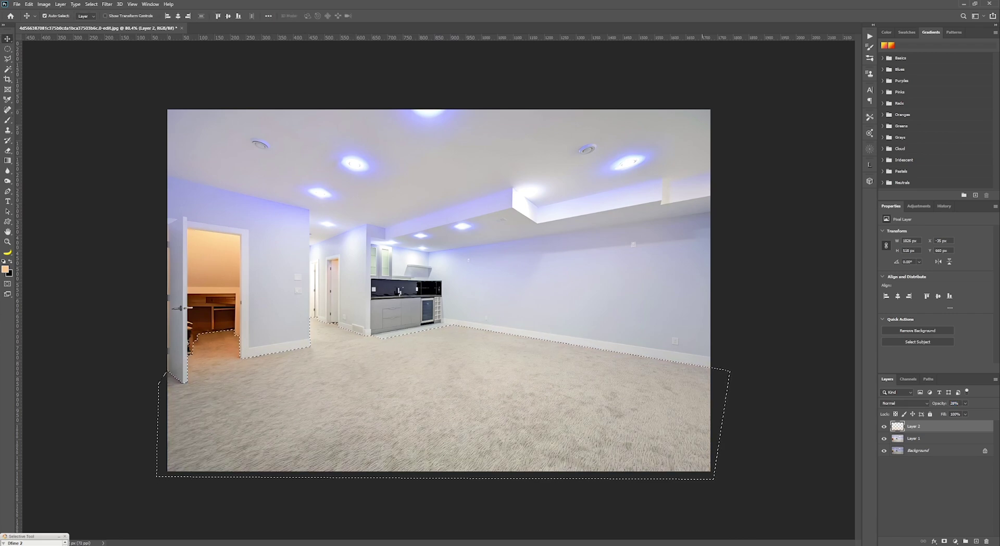
pyautogui.hotkey('ctrl', 'd')
pyautogui.hotkey('ctrl', 'shift', 'e')
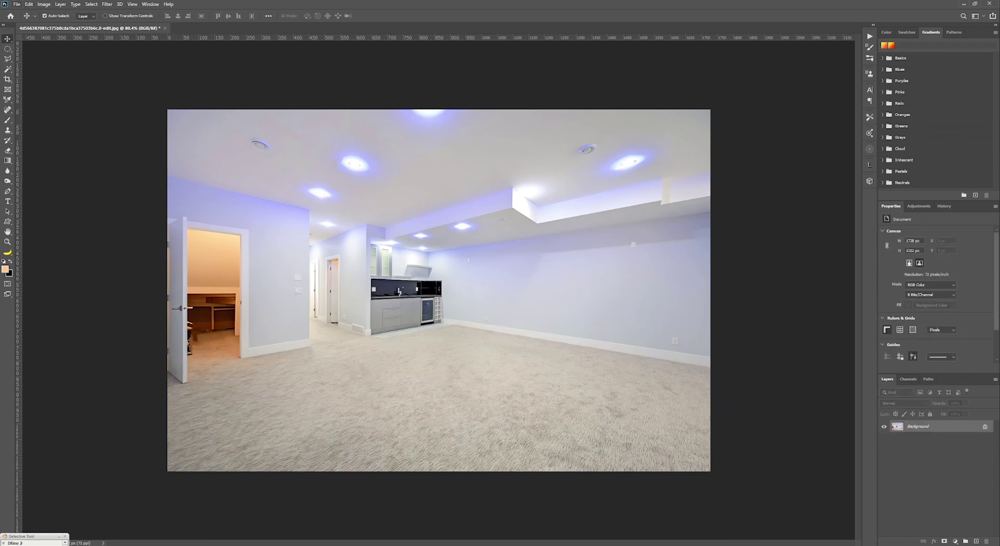
# Save the retouched photo as a separate JPG, switch to 3ds Max, and use it as the viewport background
pyautogui.click(17, 4)
pyautogui.click(31, 98)
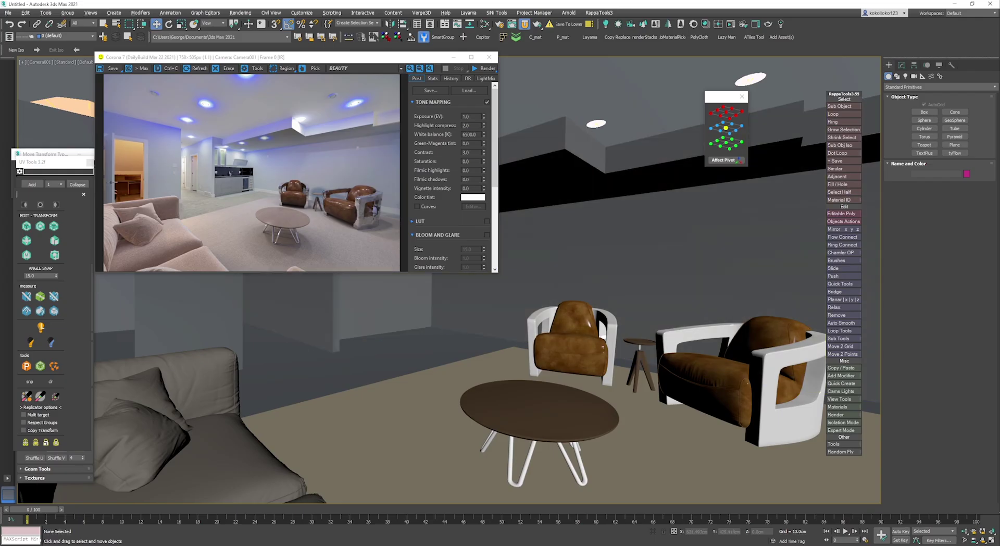
pyautogui.hotkey('alt', 'b')
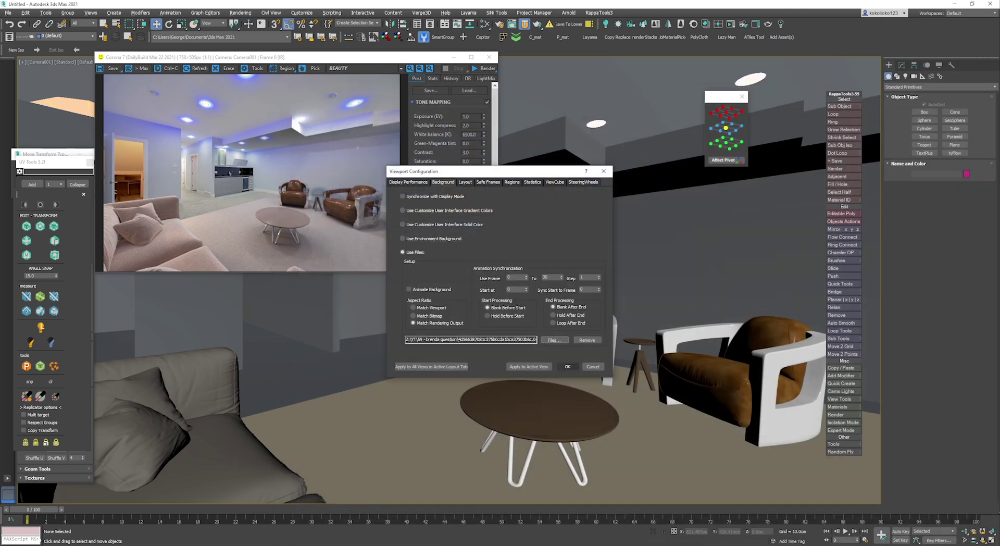
pyautogui.press('Return')
# Load the "edit COLOR" JPG into the bitmap feeding the shadow catcher material, and start Corona interactive rendering
pyautogui.press('m')
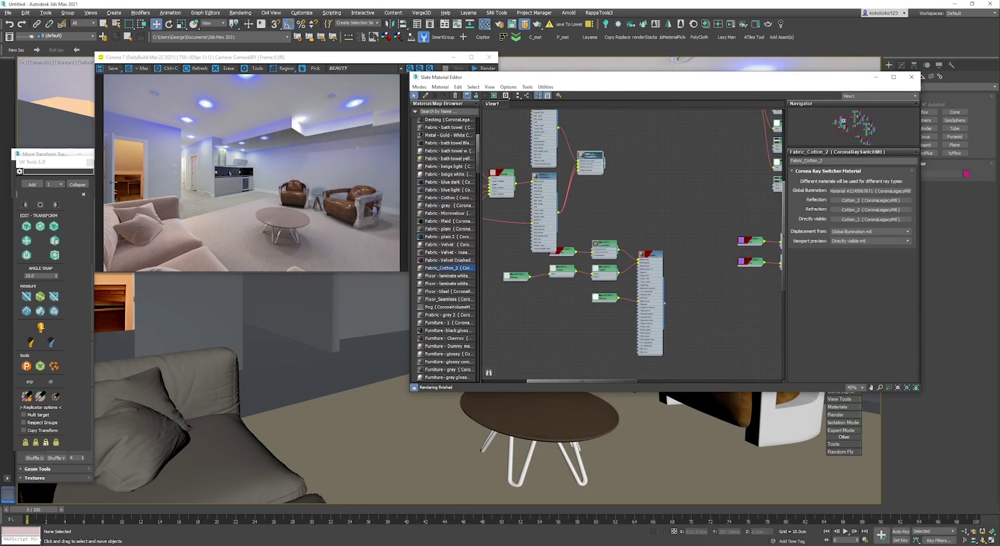
pyautogui.scroll(3, 750, 312)
pyautogui.moveTo(750, 312); pyautogui.dragTo(510, 135, button='middle')
pyautogui.scroll(6, 547, 230)
pyautogui.click(516, 264)
pyautogui.moveTo(517, 263); pyautogui.dragTo(523, 303)
pyautogui.doubleClick(524, 302)
pyautogui.click(858, 270)
pyautogui.click(480, 181)
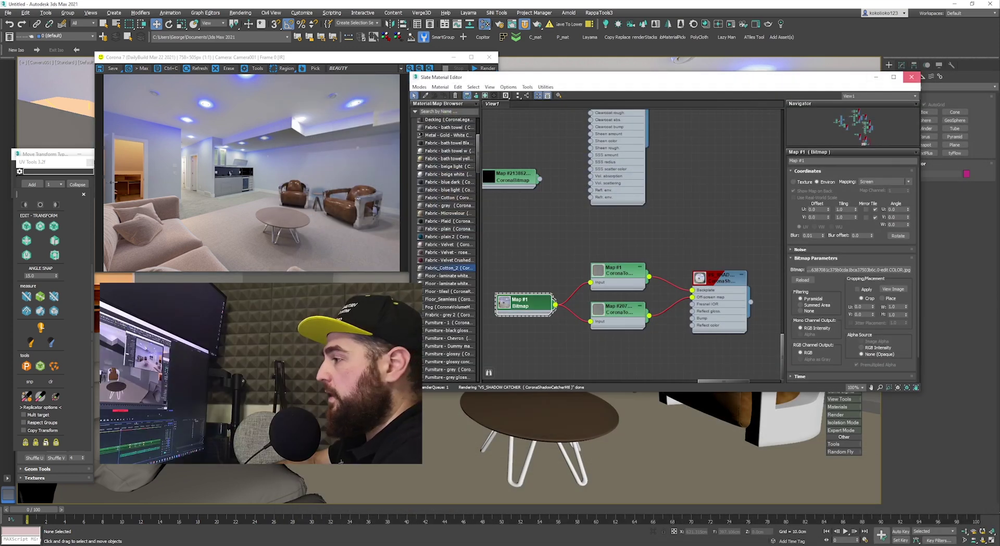
pyautogui.click(913, 76)
pyautogui.click(730, 24)
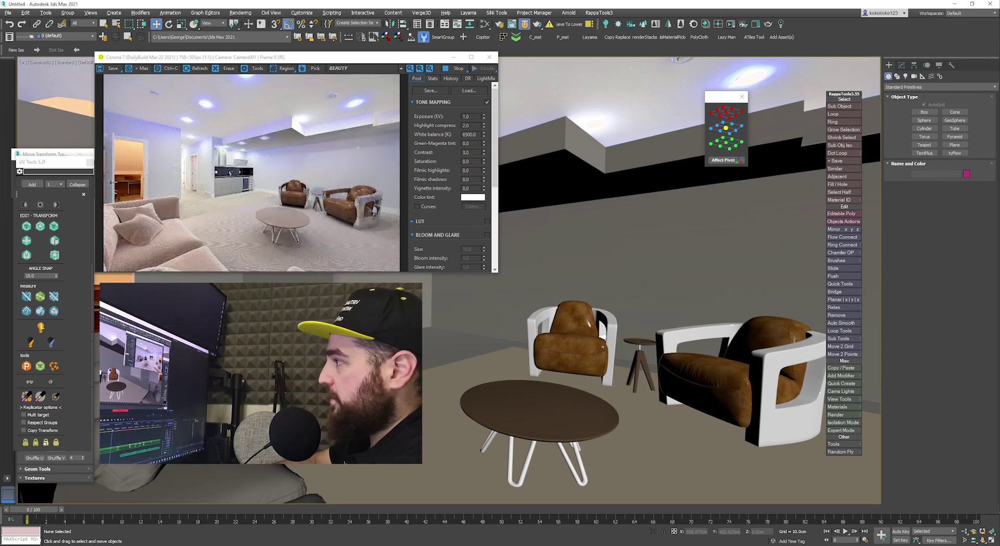
# Delete the beige floor plane beneath the coffee table
pyautogui.click(542, 416)
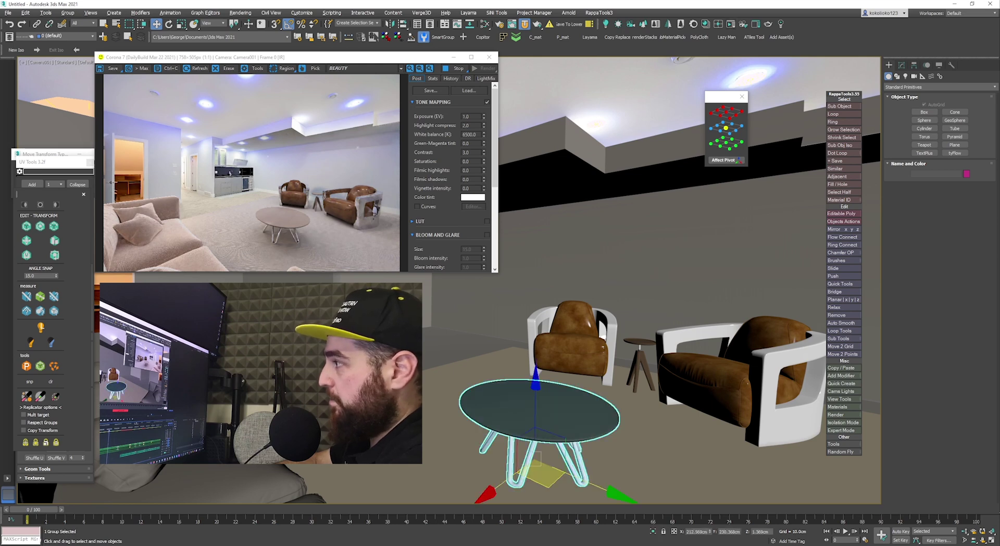
pyautogui.click(625, 453)
pyautogui.press('Delete')
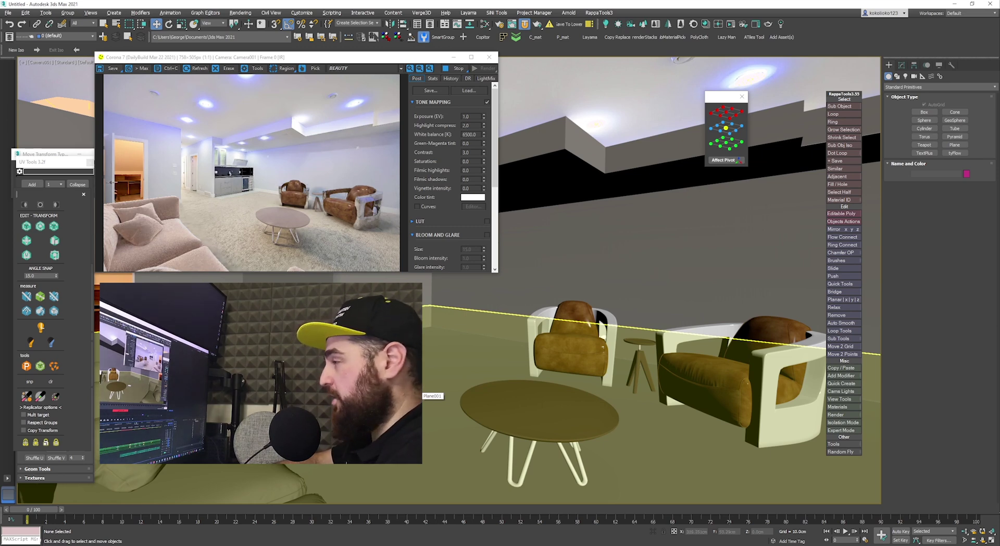
pyautogui.scroll(1, 309, 213)
pyautogui.scroll(-1, 308, 214)
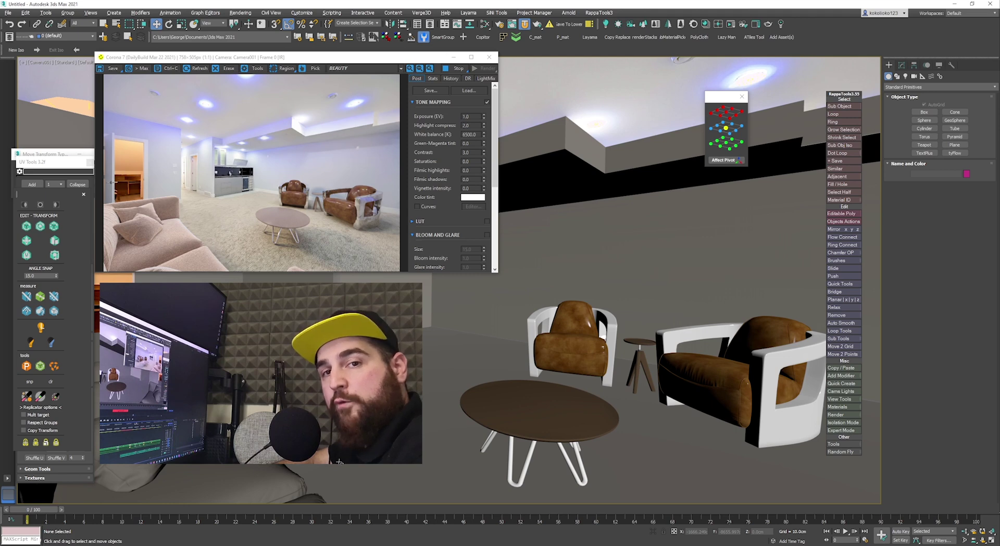
# Rearrange the Corona frame buffer and UV Tools windows to uncover the closet area, and close the Move Transform window
pyautogui.moveTo(260, 57); pyautogui.dragTo(564, 83)
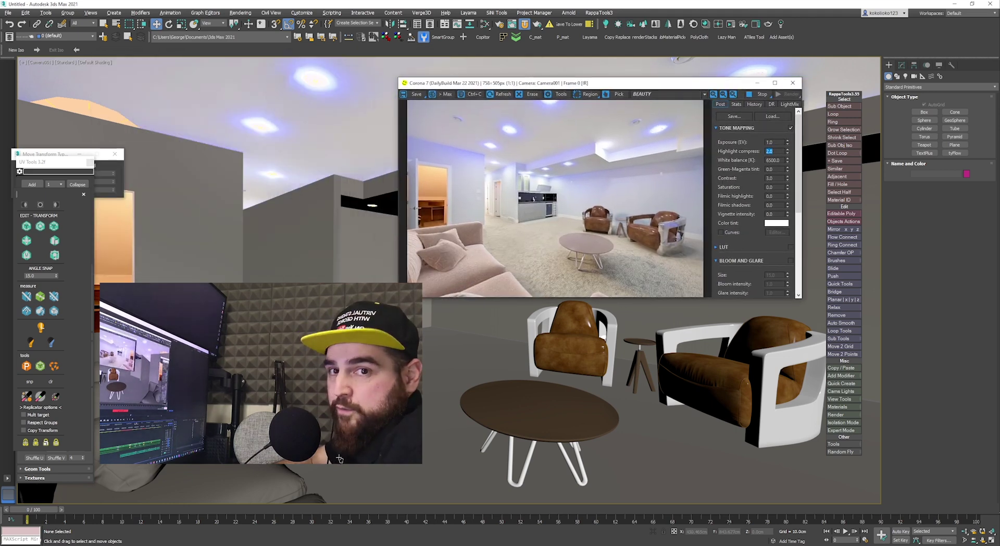
pyautogui.moveTo(61, 162); pyautogui.dragTo(78, 211)
pyautogui.click(114, 154)
# Select the Corona light above the closet doorway and open its modifier settings
pyautogui.click(98, 113)
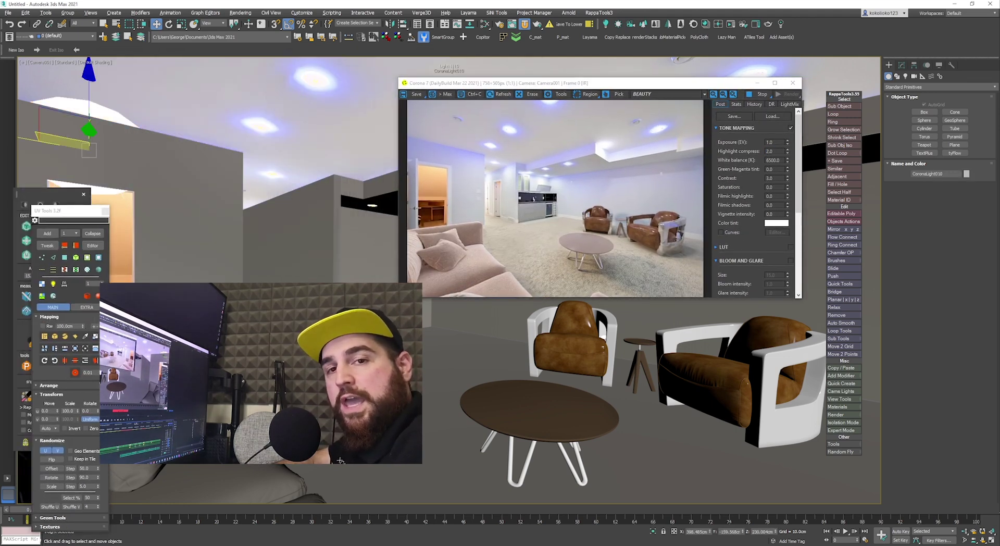
pyautogui.press('1')
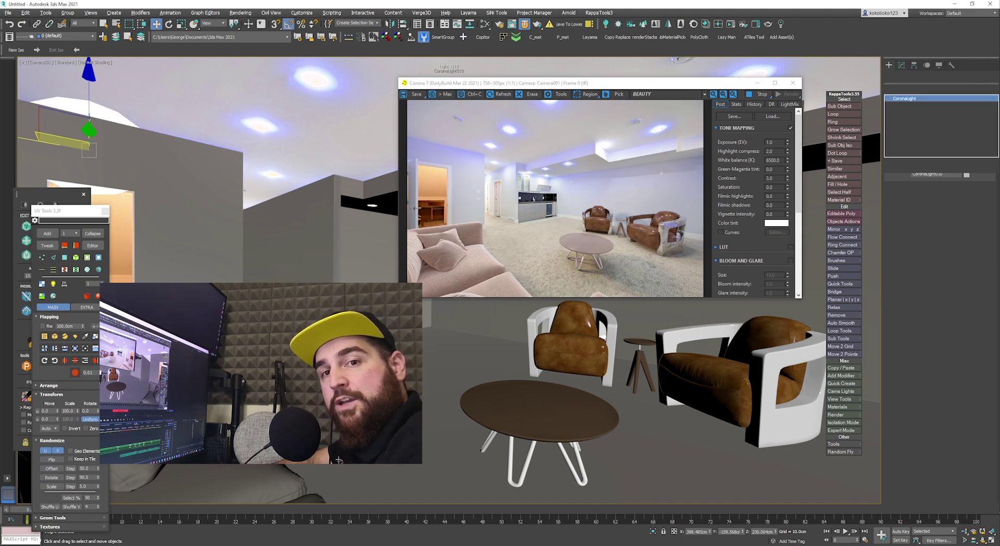